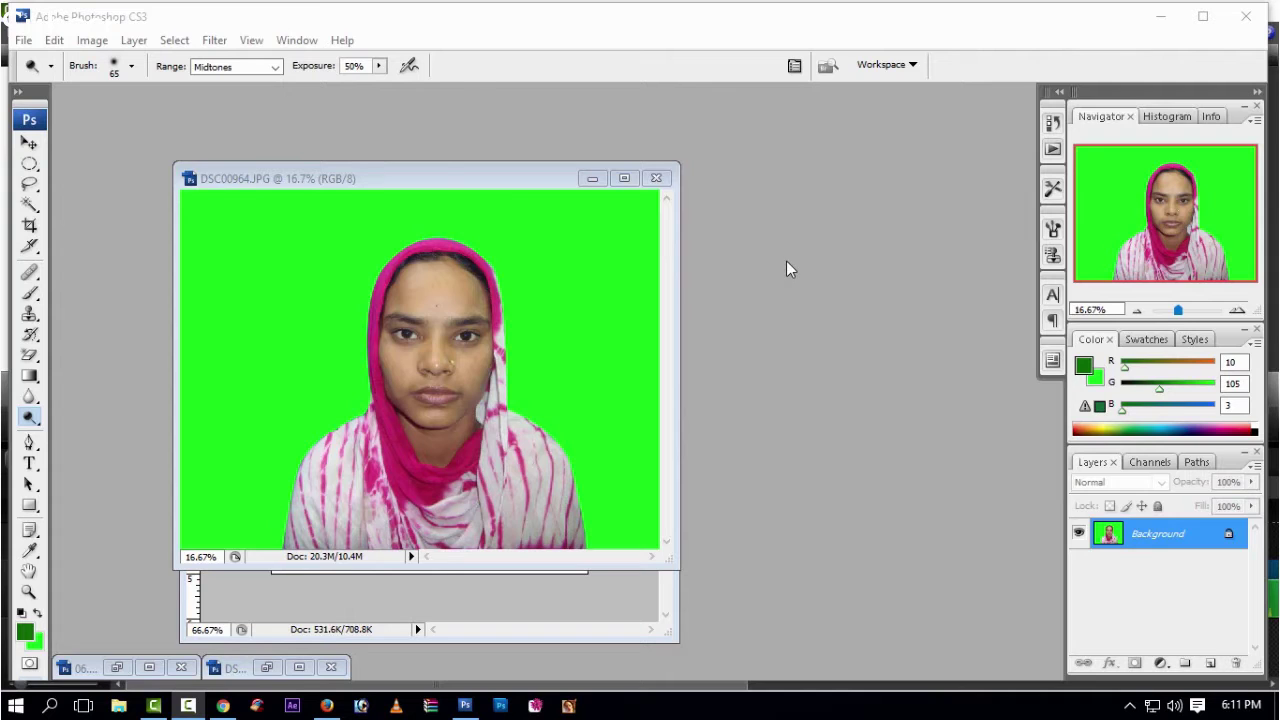
Step: Maximize the DSC00964.JPG photo window to fill the workspace
left_click(624, 178)
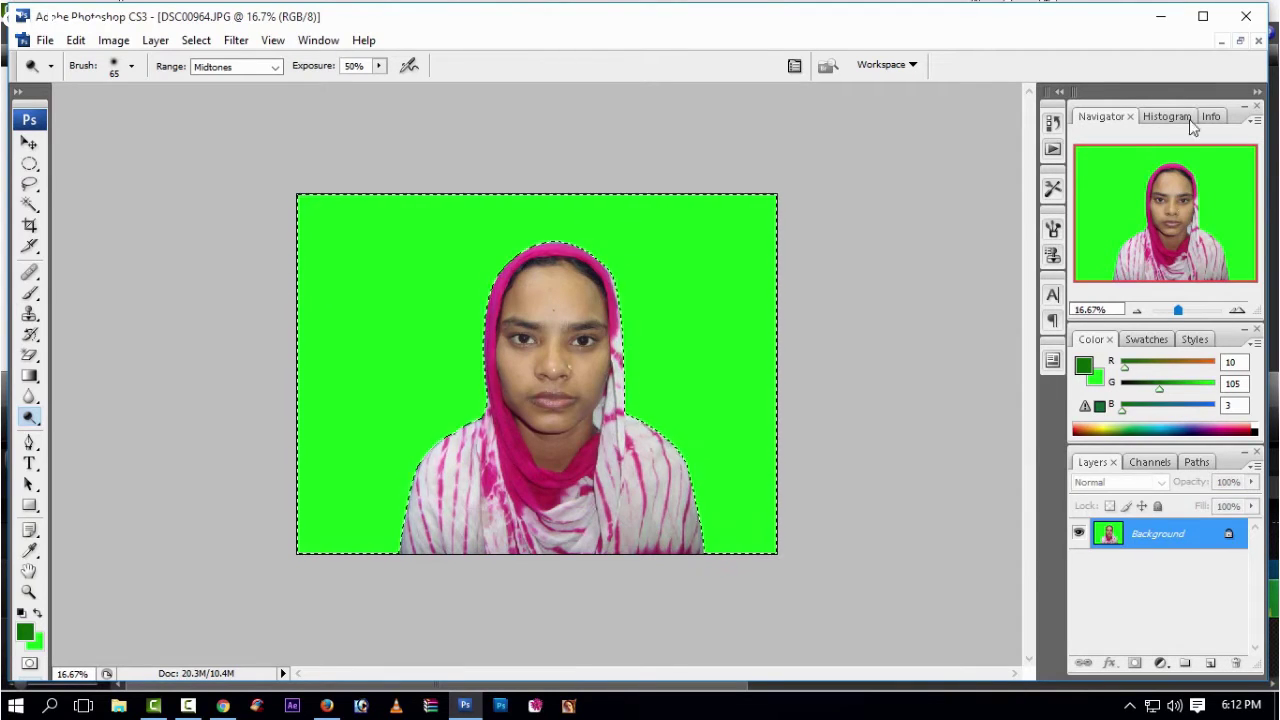
left_click(1240, 40)
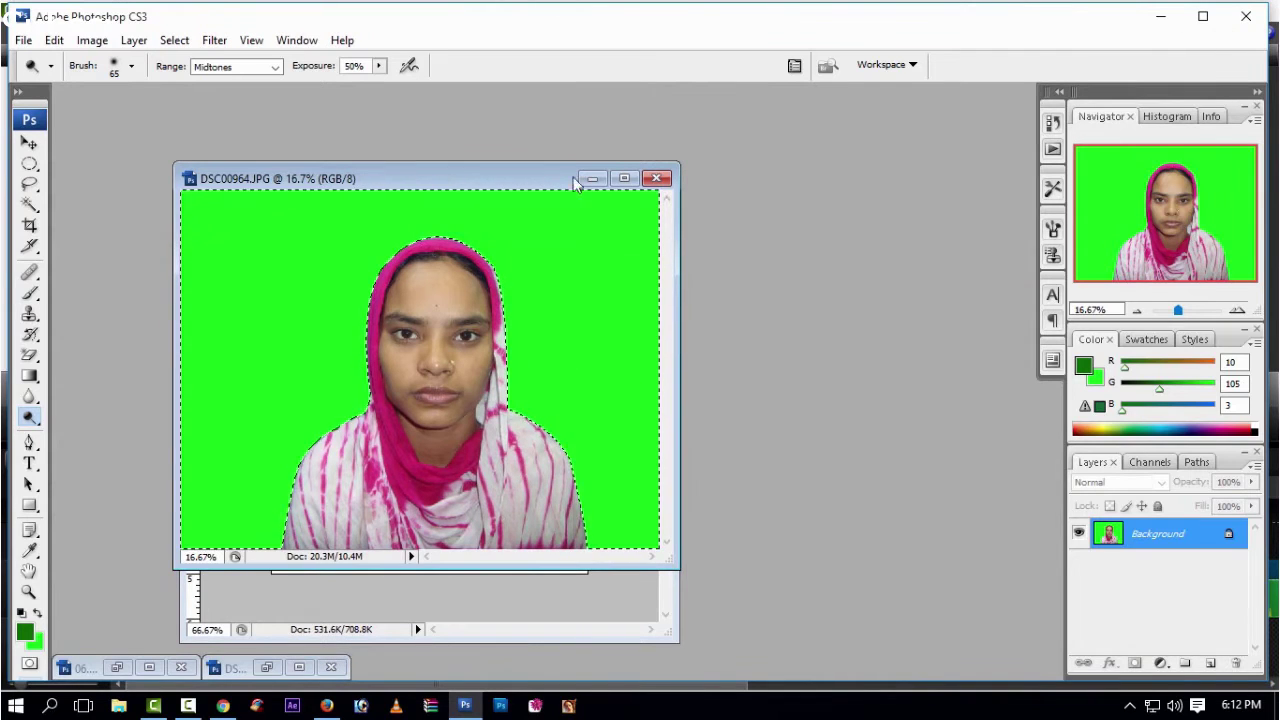
left_click(624, 178)
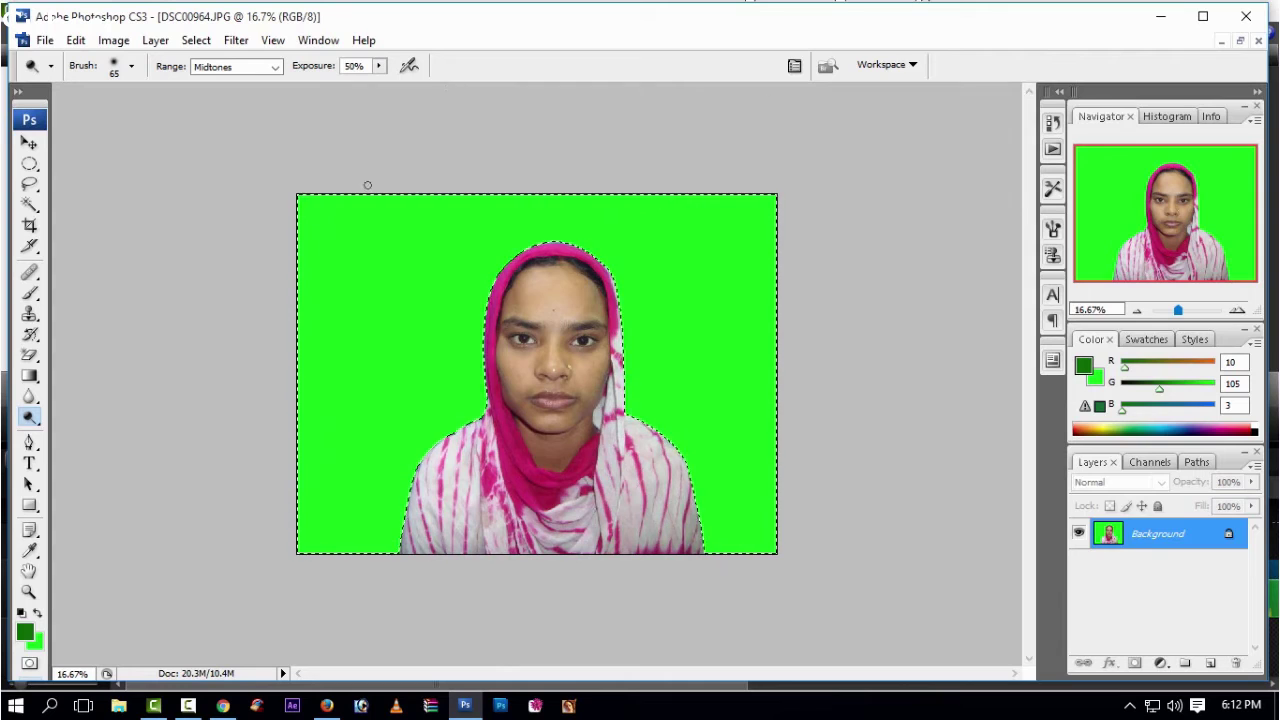
Step: Clear the existing selection with an Elliptical Marquee click, then switch to the Magic Wand
left_click(29, 163)
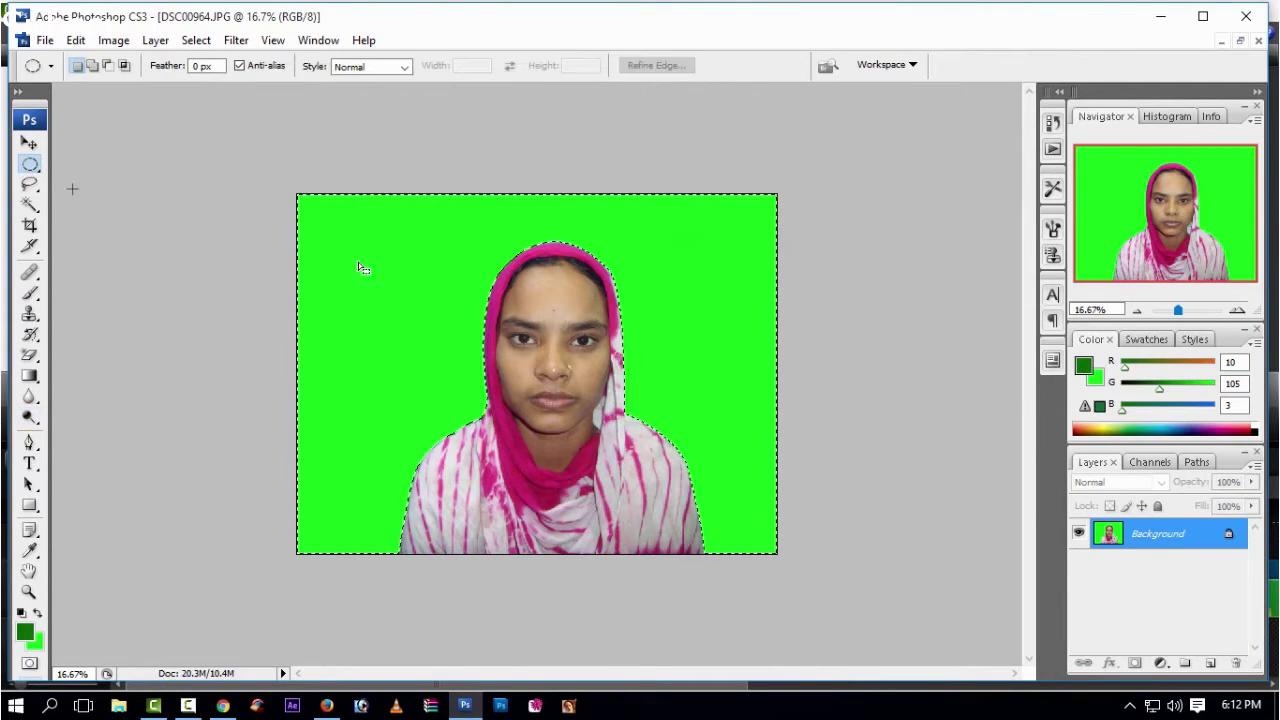
left_click(433, 258)
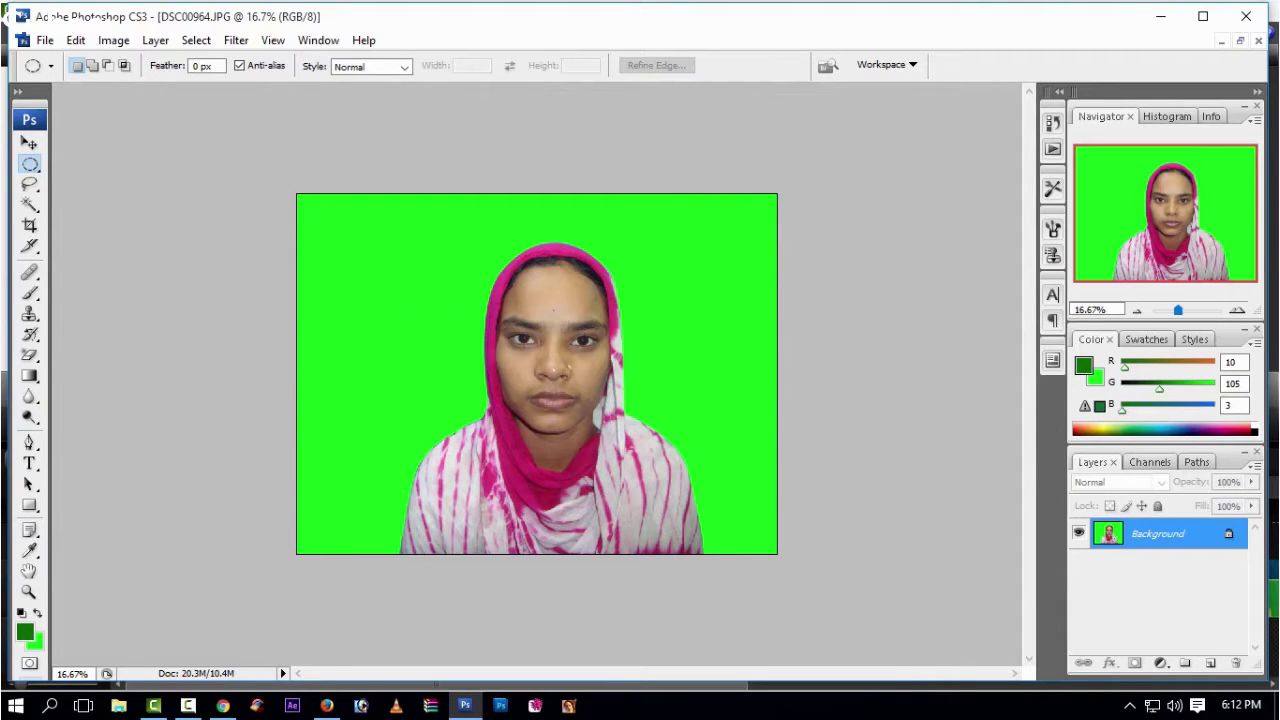
left_click(29, 204)
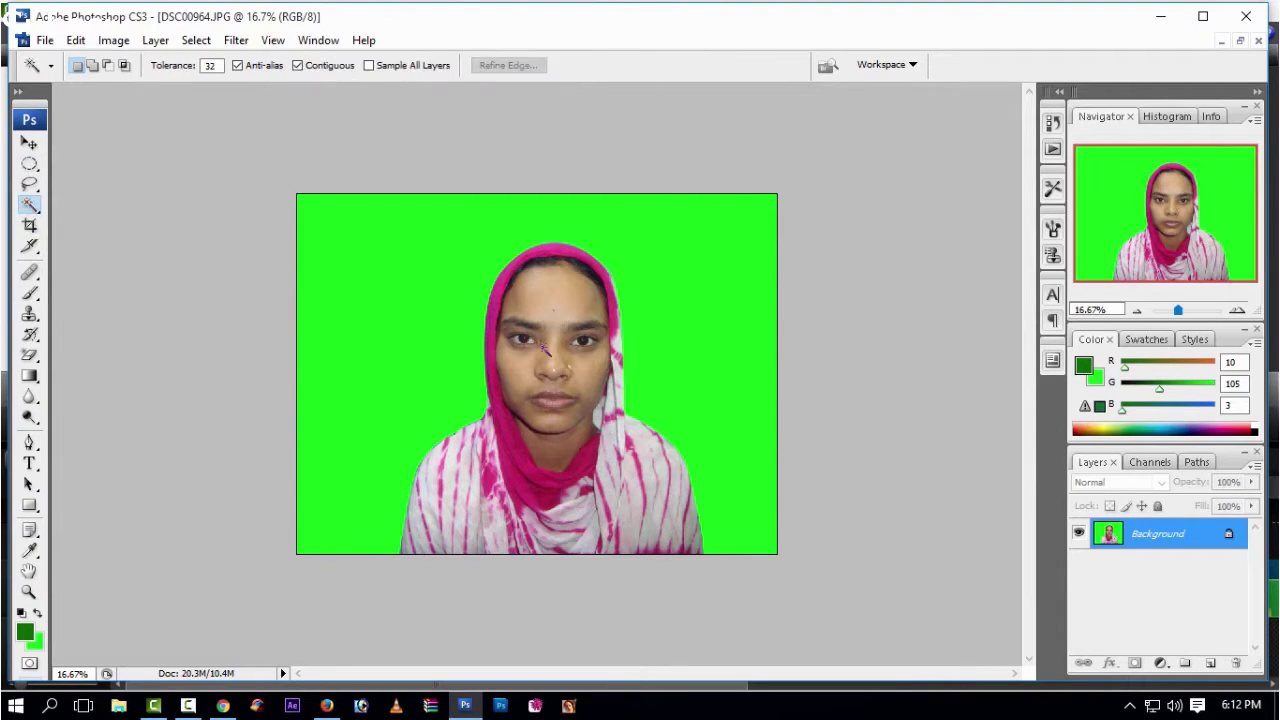
Step: Magic-wand the green background and feather the selection by 1.5 pixels
left_click(433, 312)
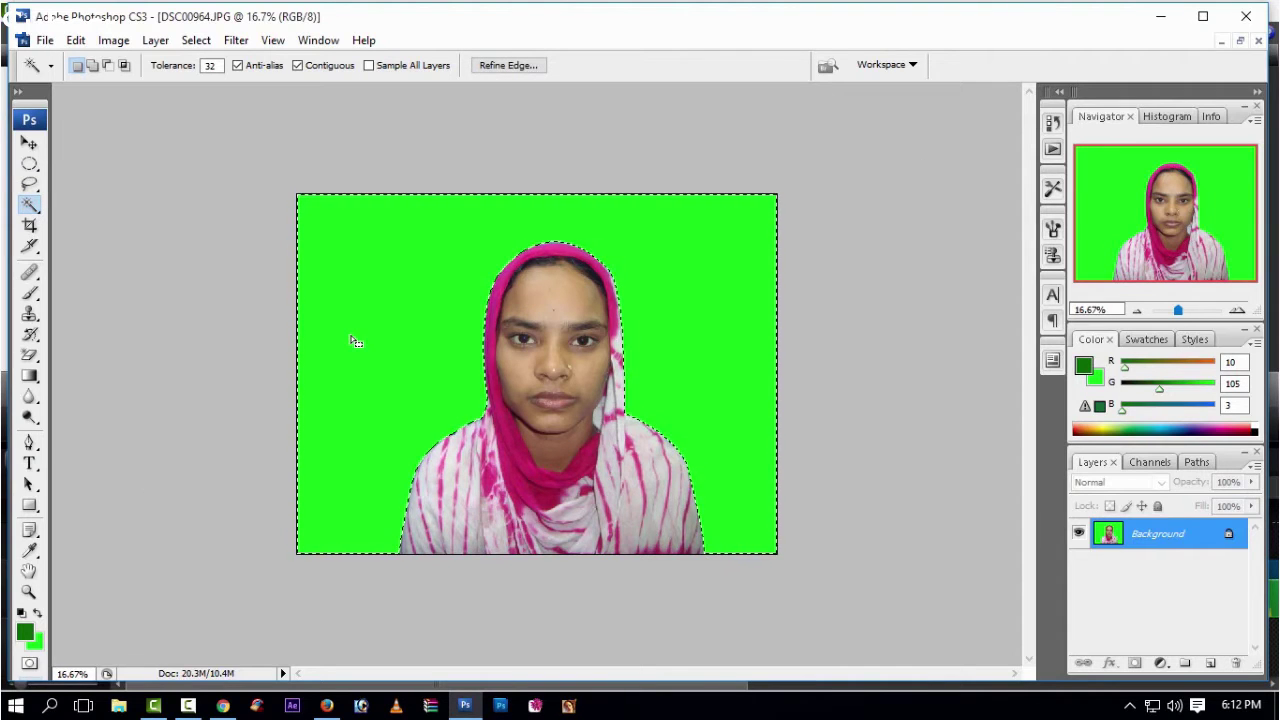
key("ctrl+alt+d")
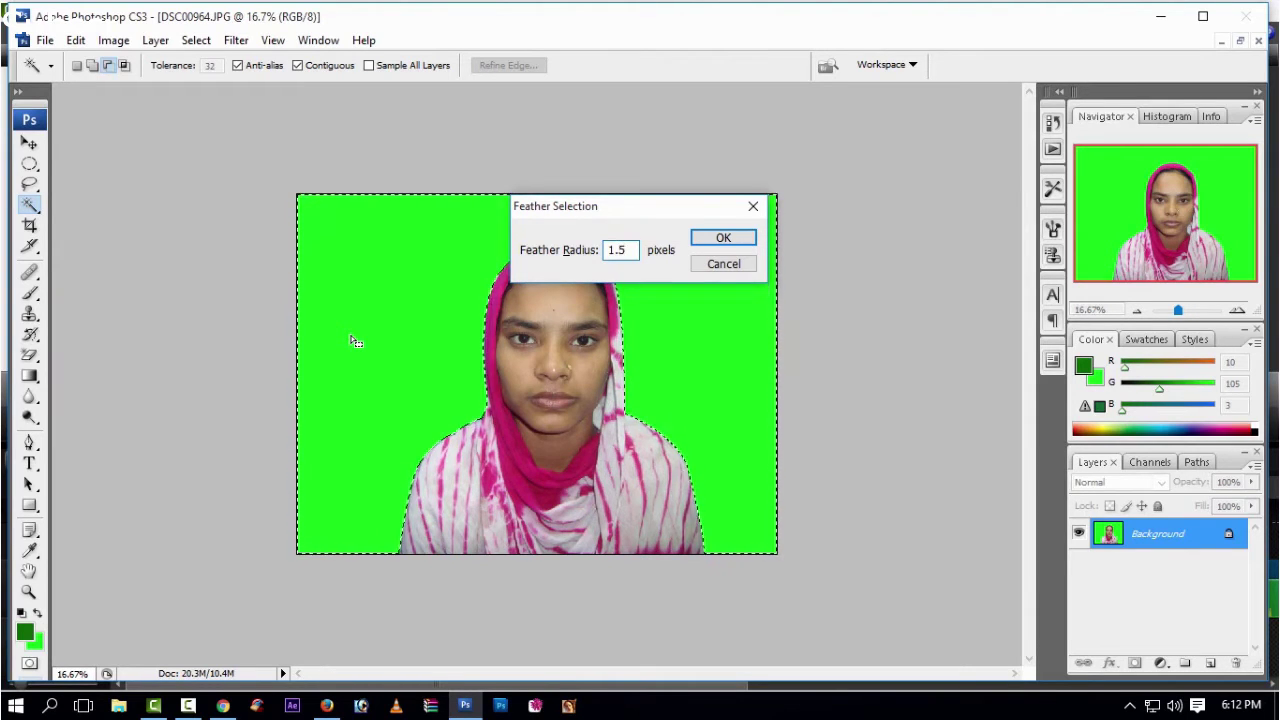
key("Return")
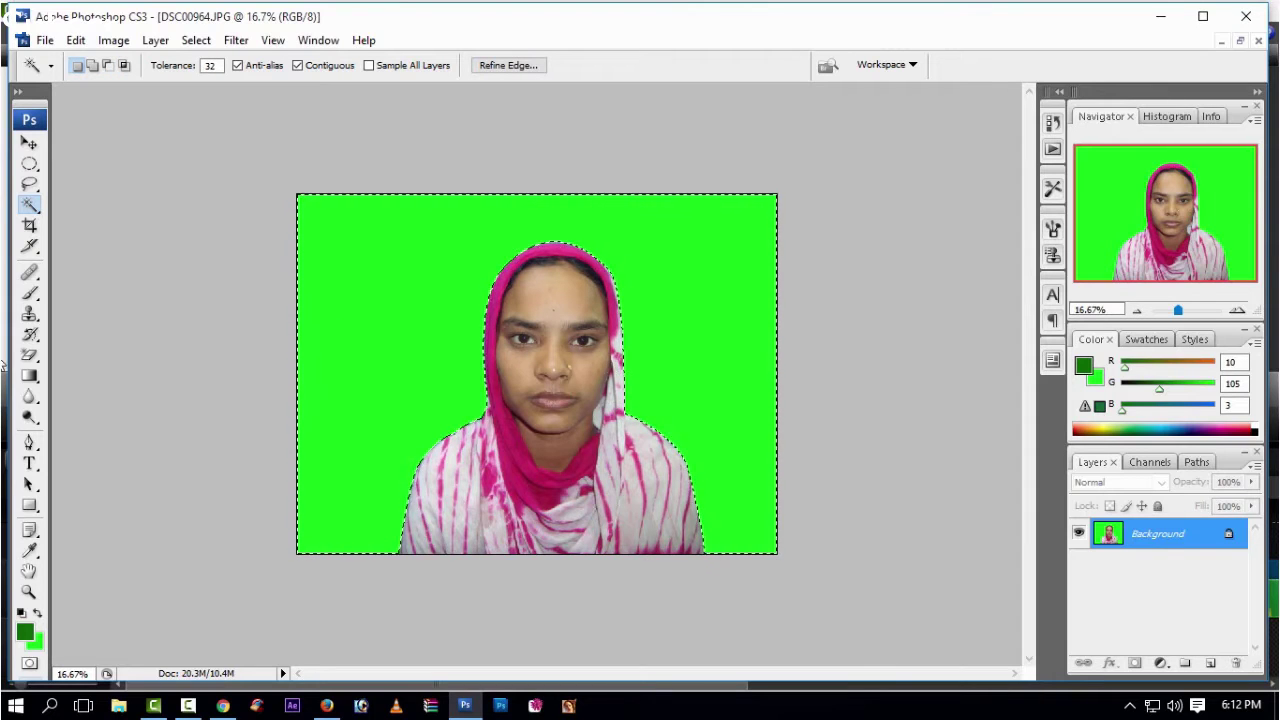
Step: Set the background colour to bright blue #292efc in the Color Picker
left_click(34, 644)
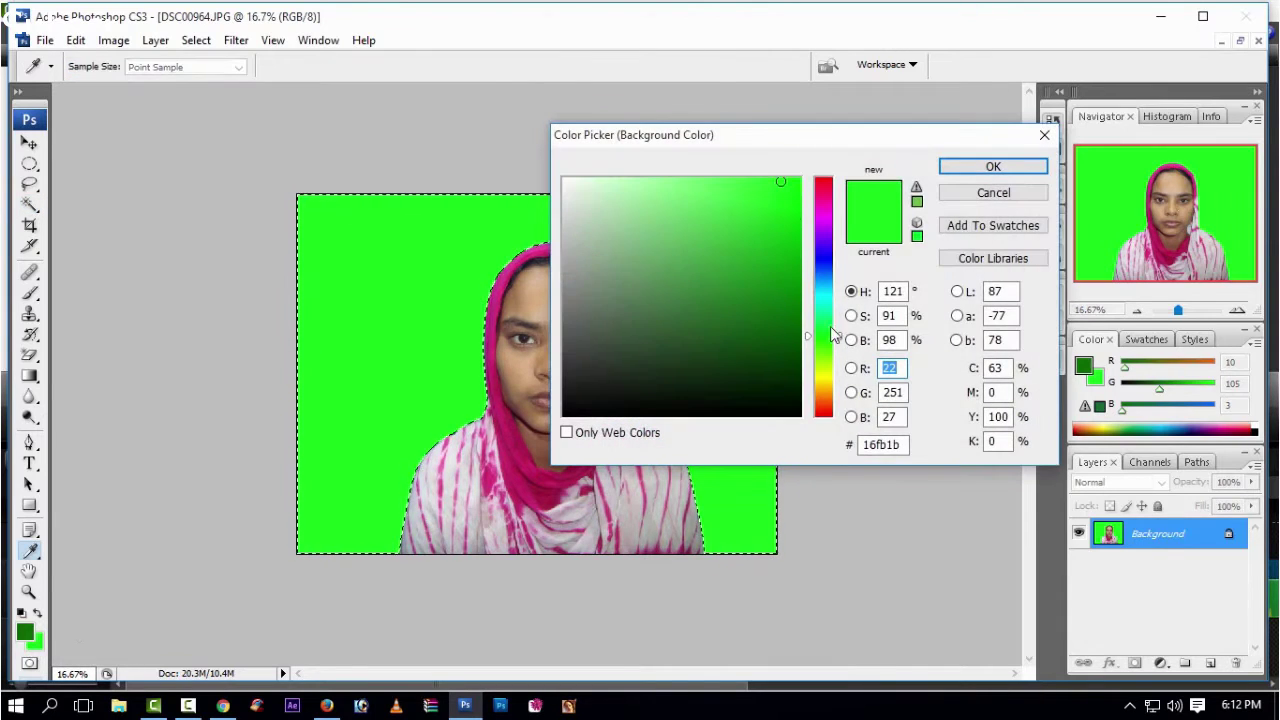
left_click(827, 272)
left_click(749, 182)
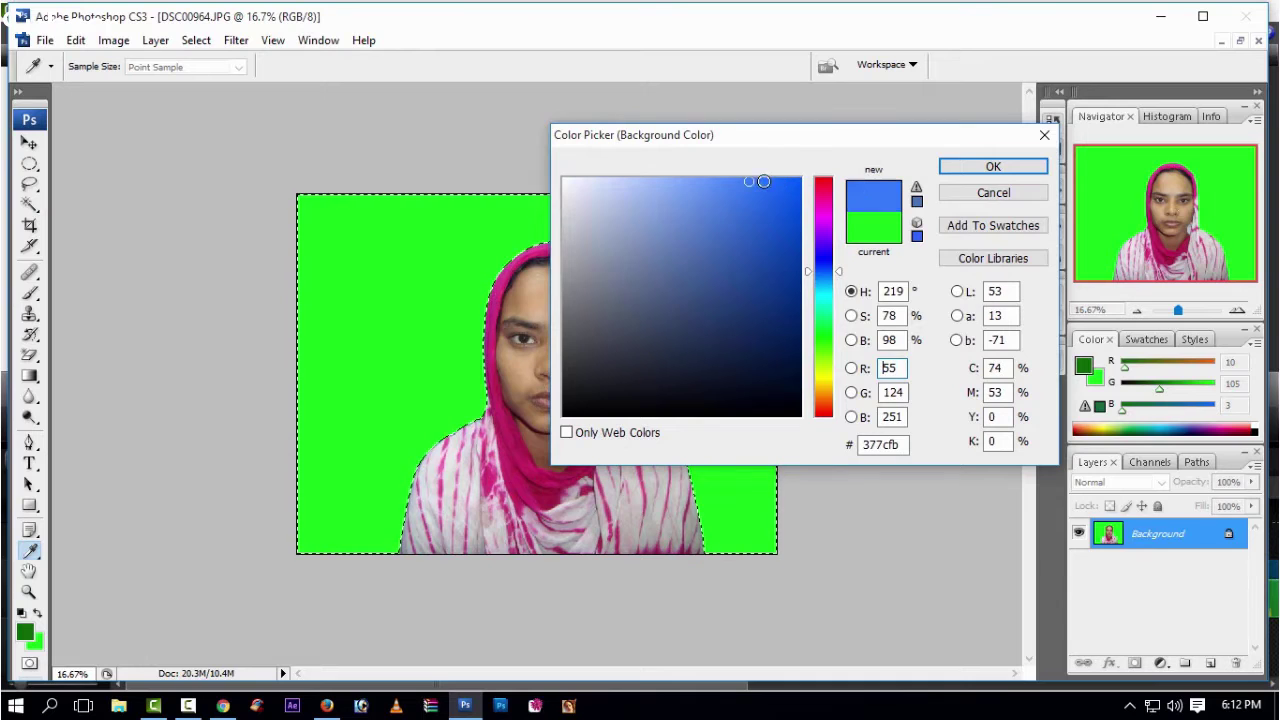
left_click(779, 217)
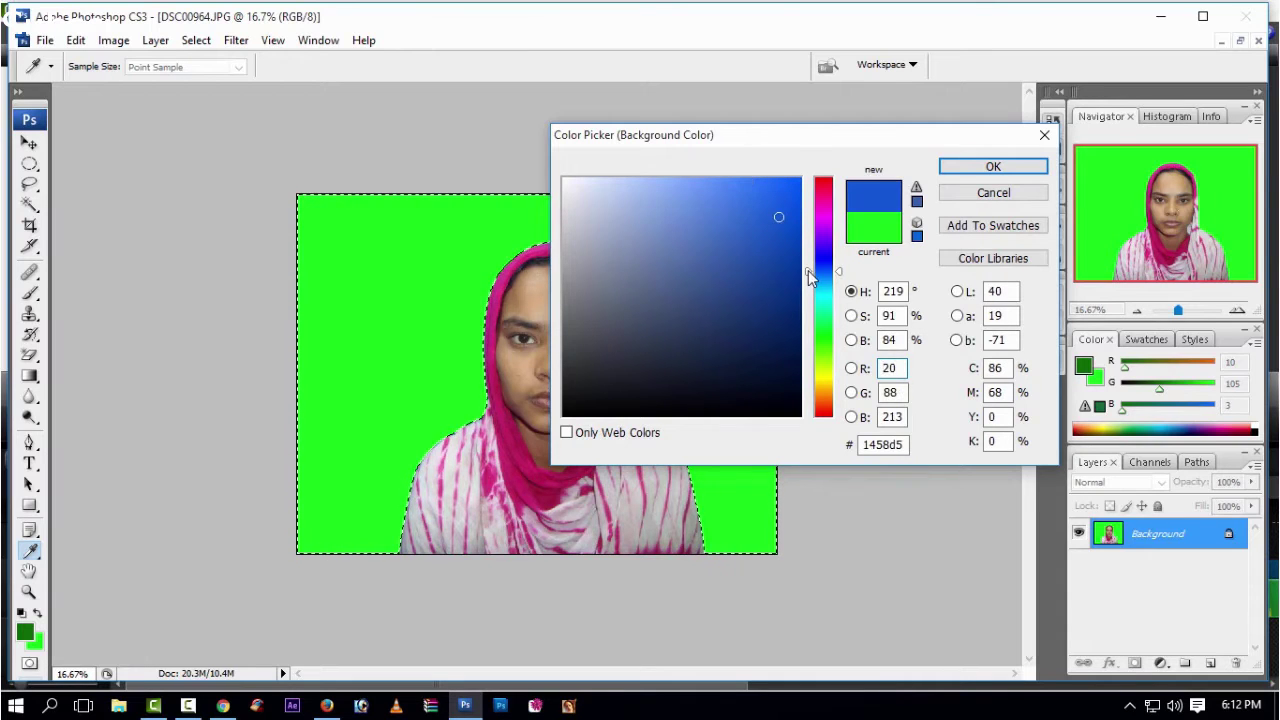
left_click_drag(808, 270, 809, 258)
left_click(764, 180)
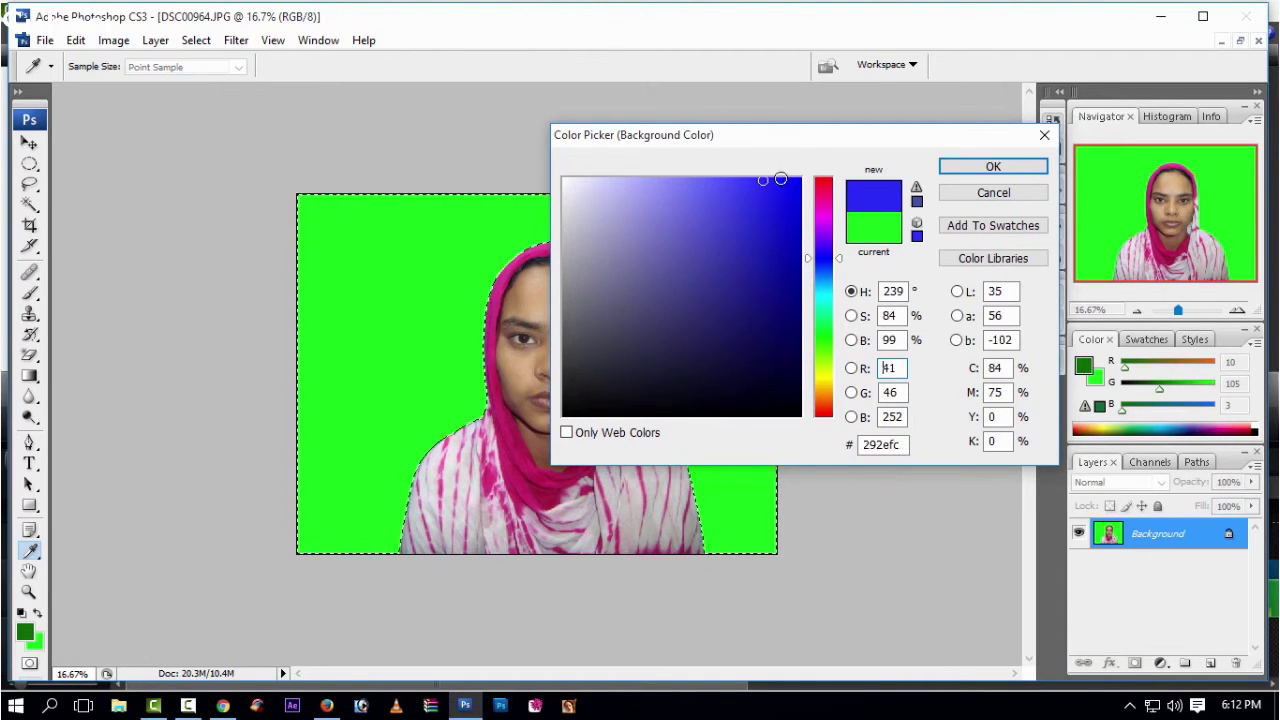
left_click(976, 170)
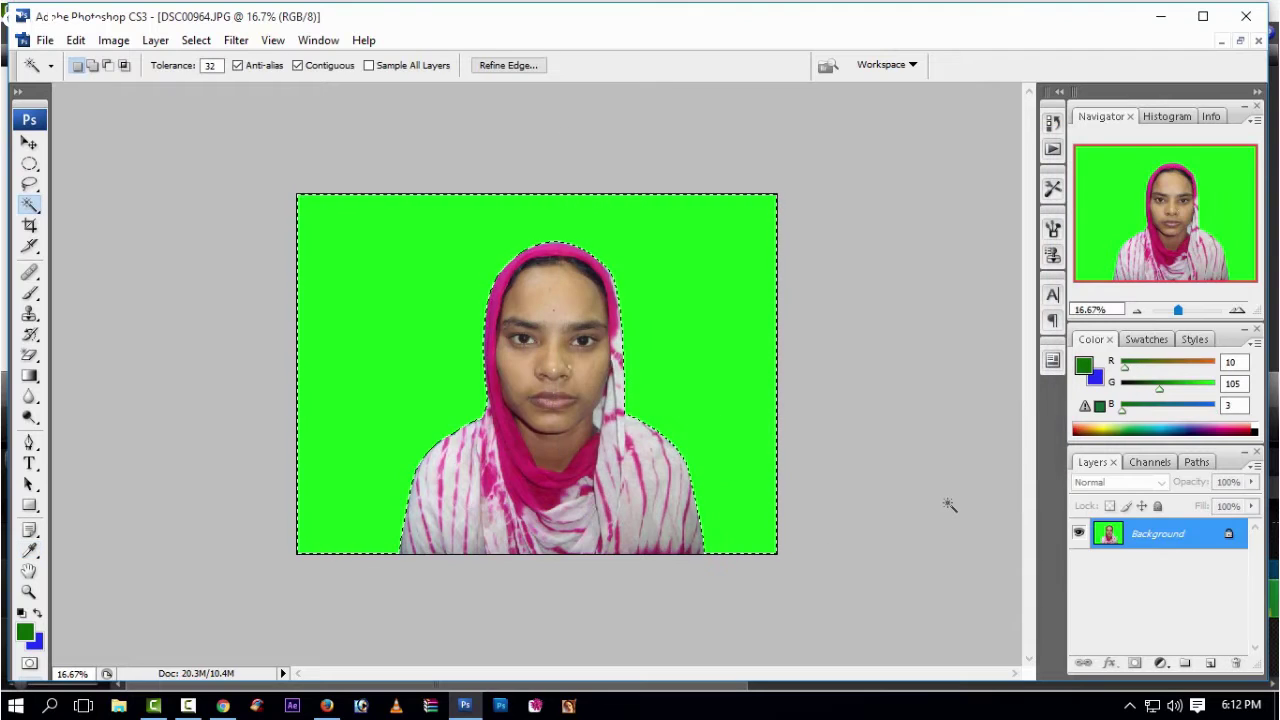
Step: Fill the selected background with the blue and restore the photo to a floating window
key("Delete")
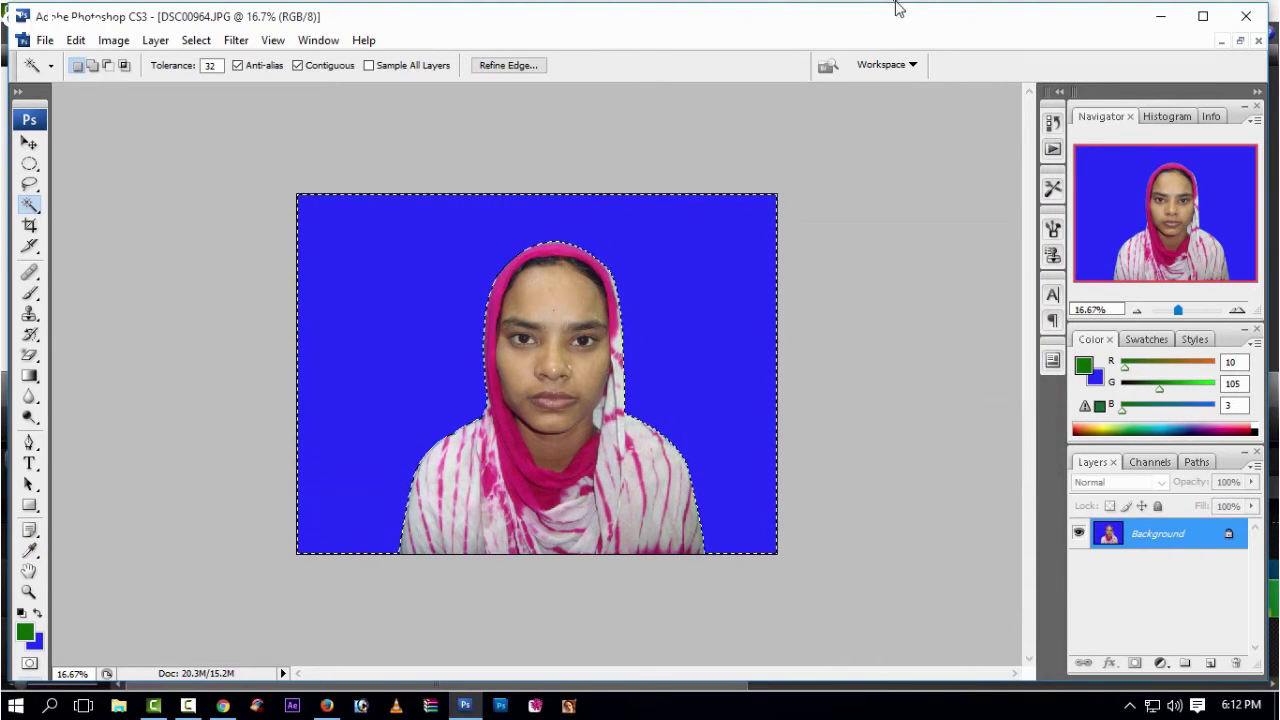
left_click(1240, 40)
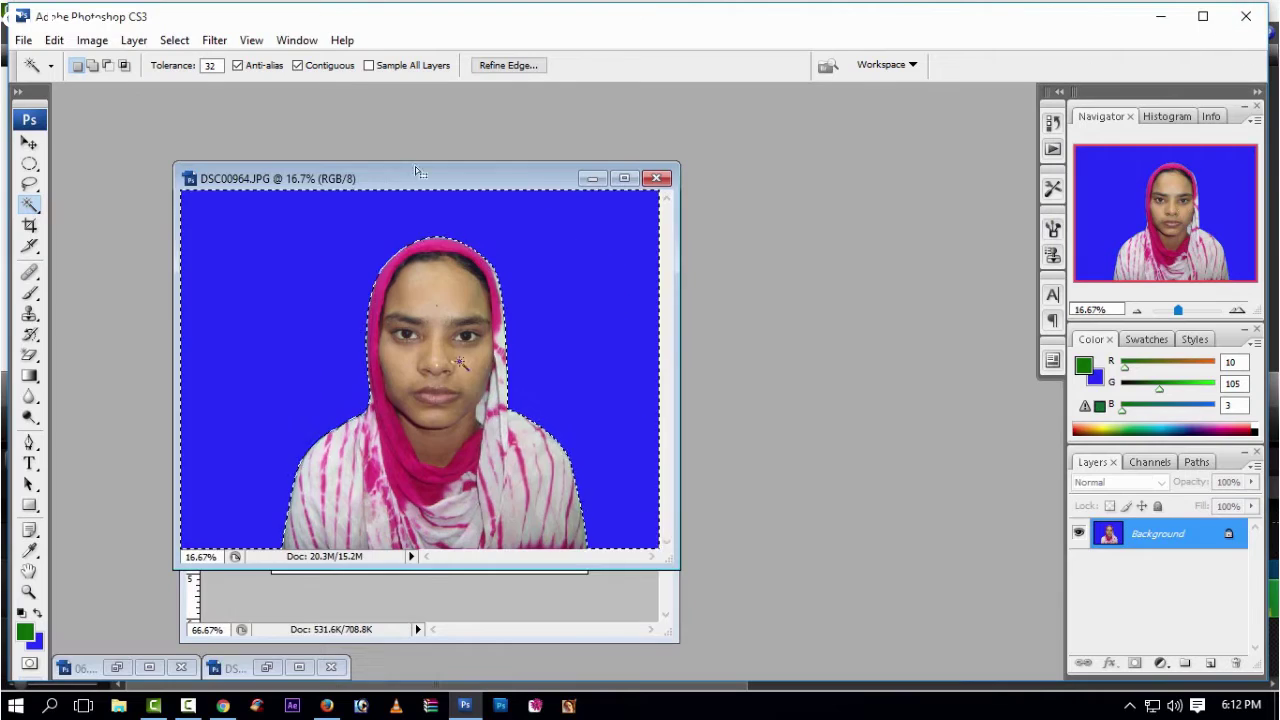
Step: Deselect the background, maximize the photo window and zoom to 33.3% on the face
left_click(29, 163)
left_click(269, 274)
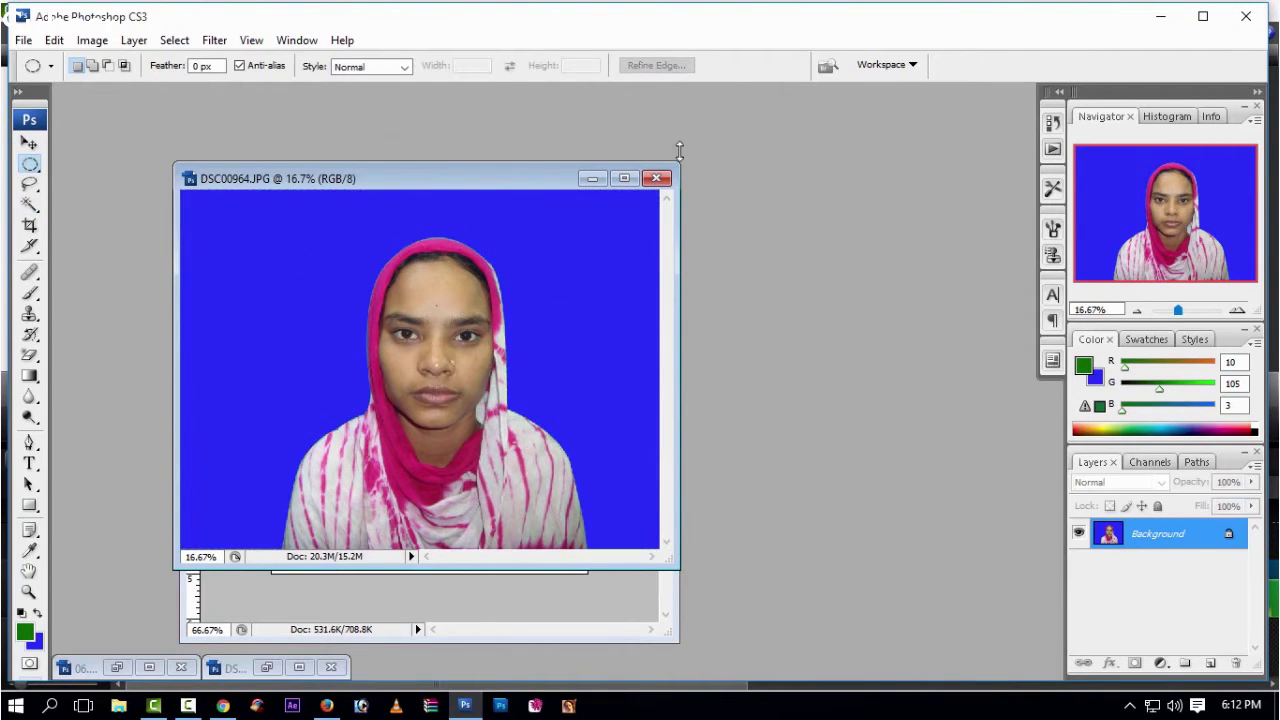
left_click(624, 178)
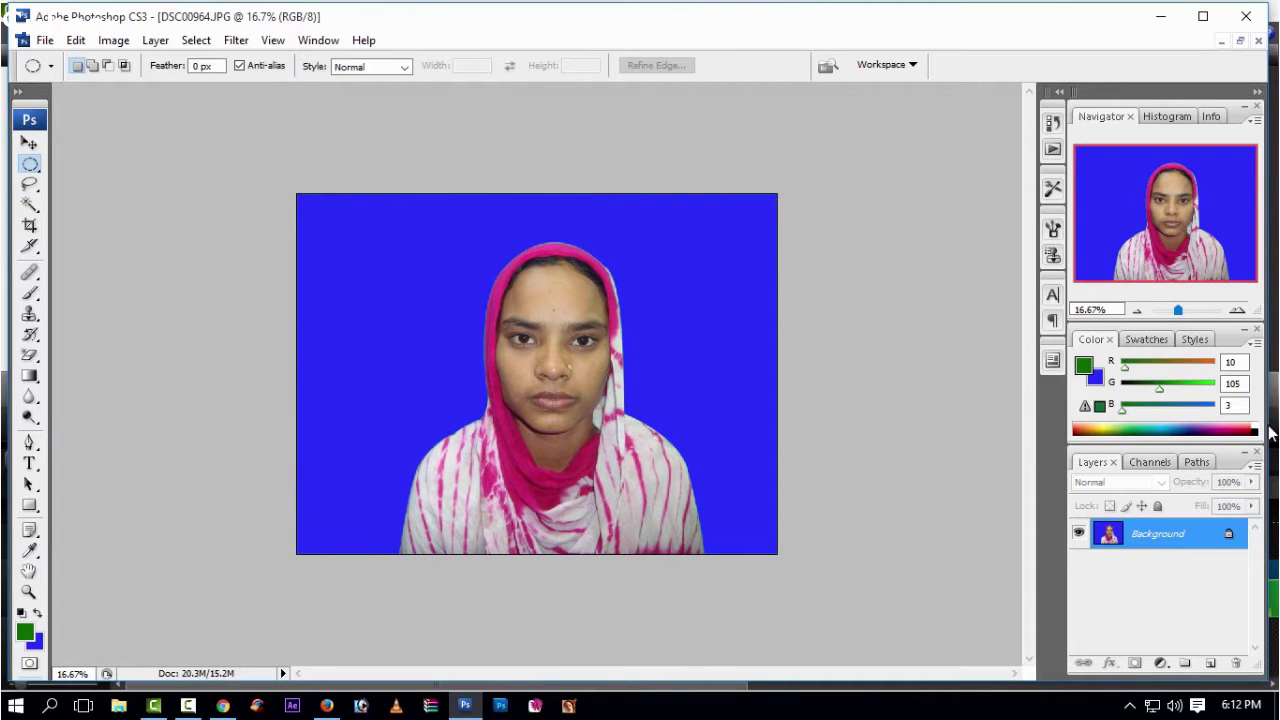
key("ctrl+plus")
key("ctrl+plus")
key("ctrl+plus")
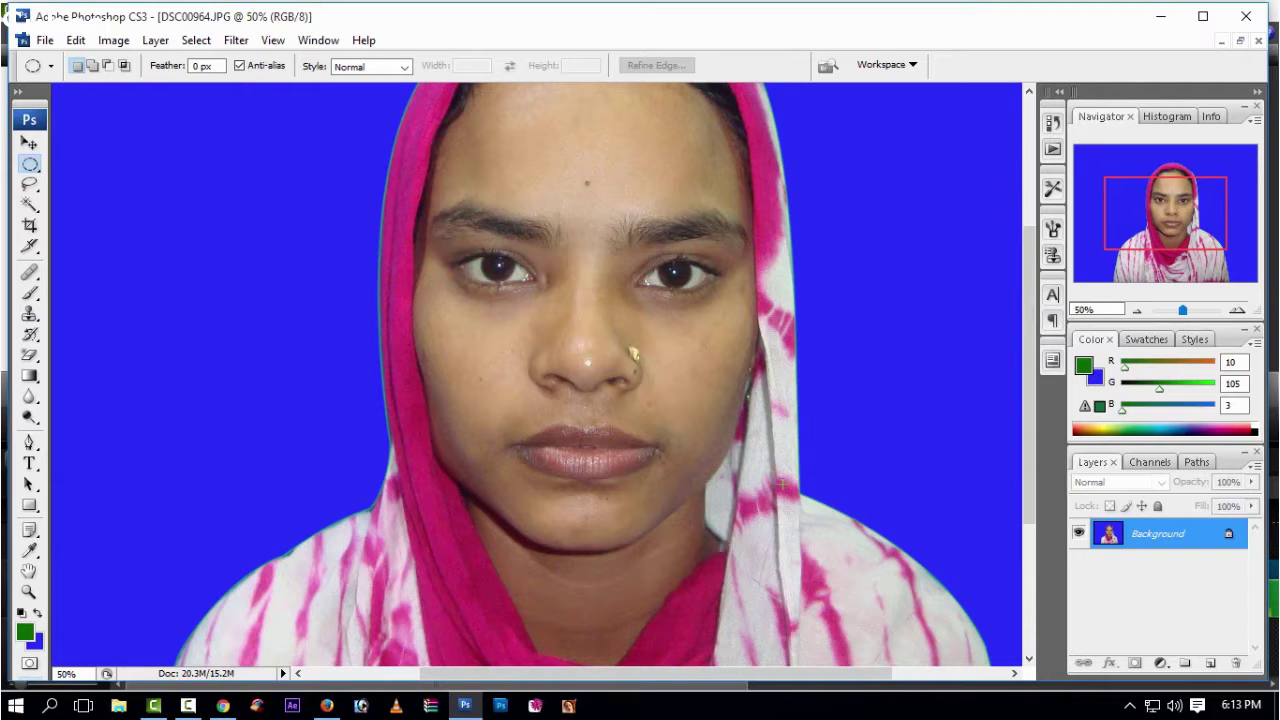
key("ctrl+minus")
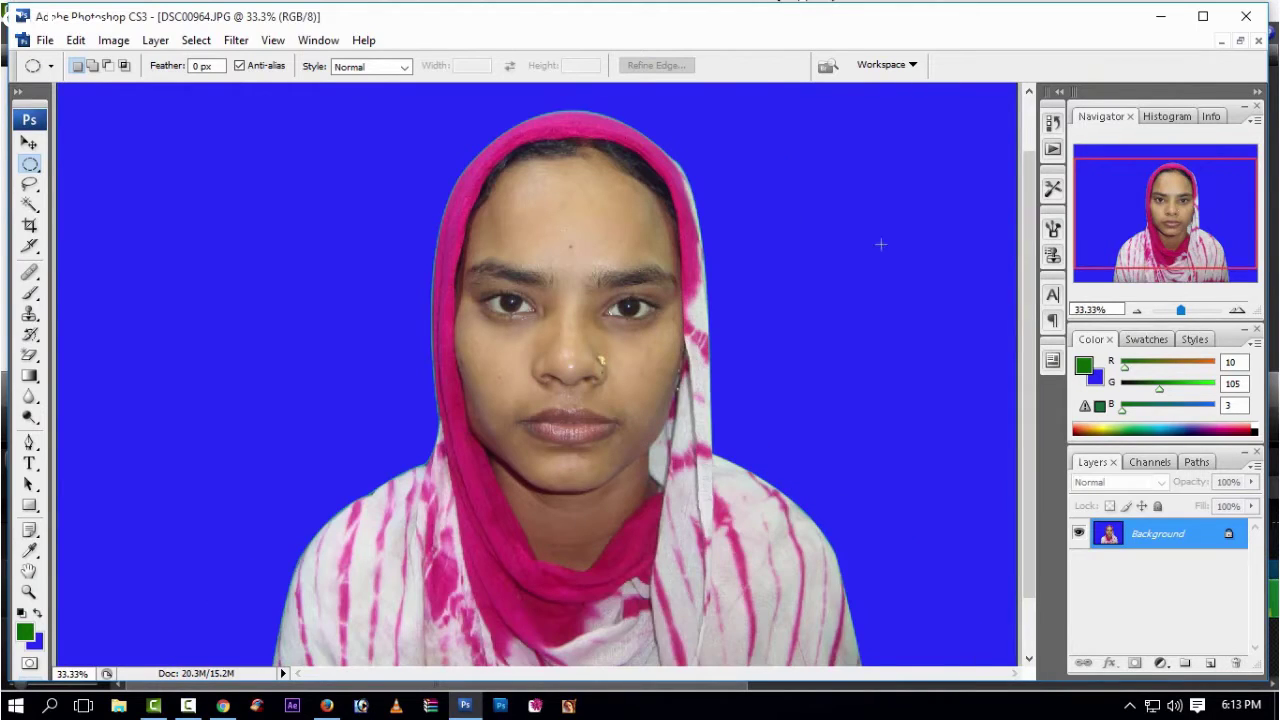
Step: Magic-wand the face skin: forehead, eyes, cheeks, chin and top of forehead
left_click(29, 204)
left_click(562, 217)
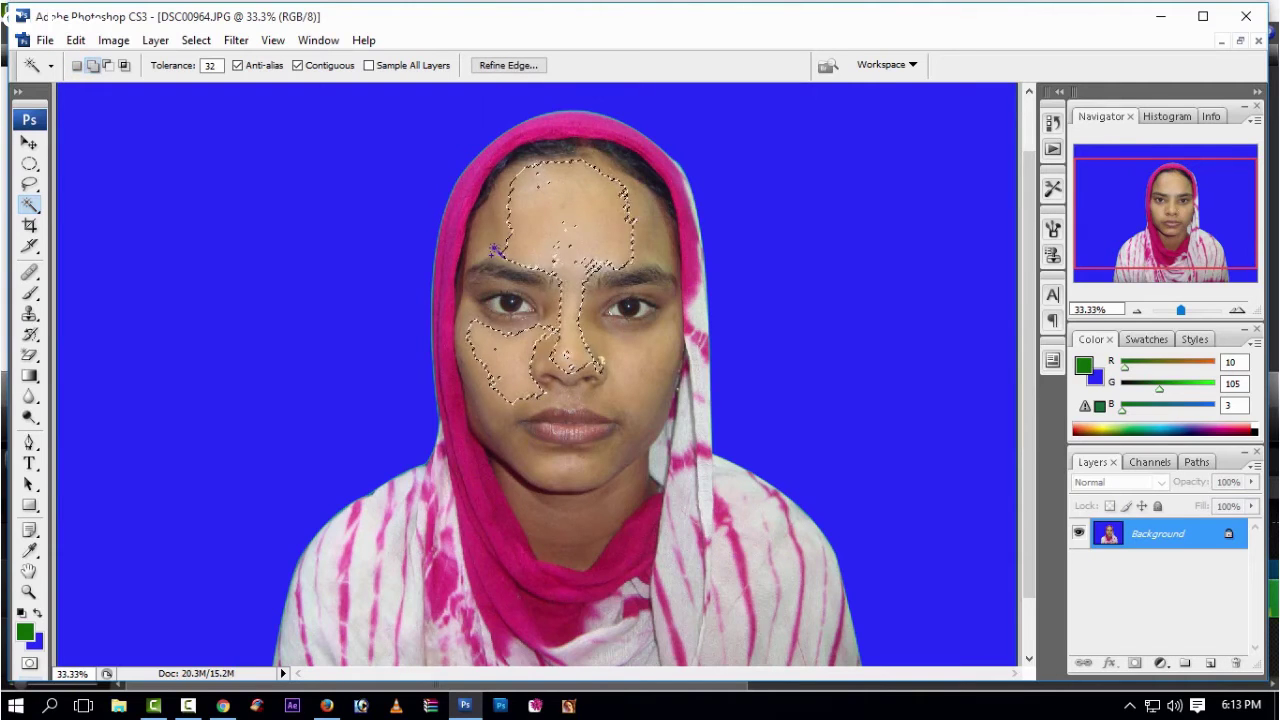
left_click(503, 237, "shift")
left_click(487, 389)
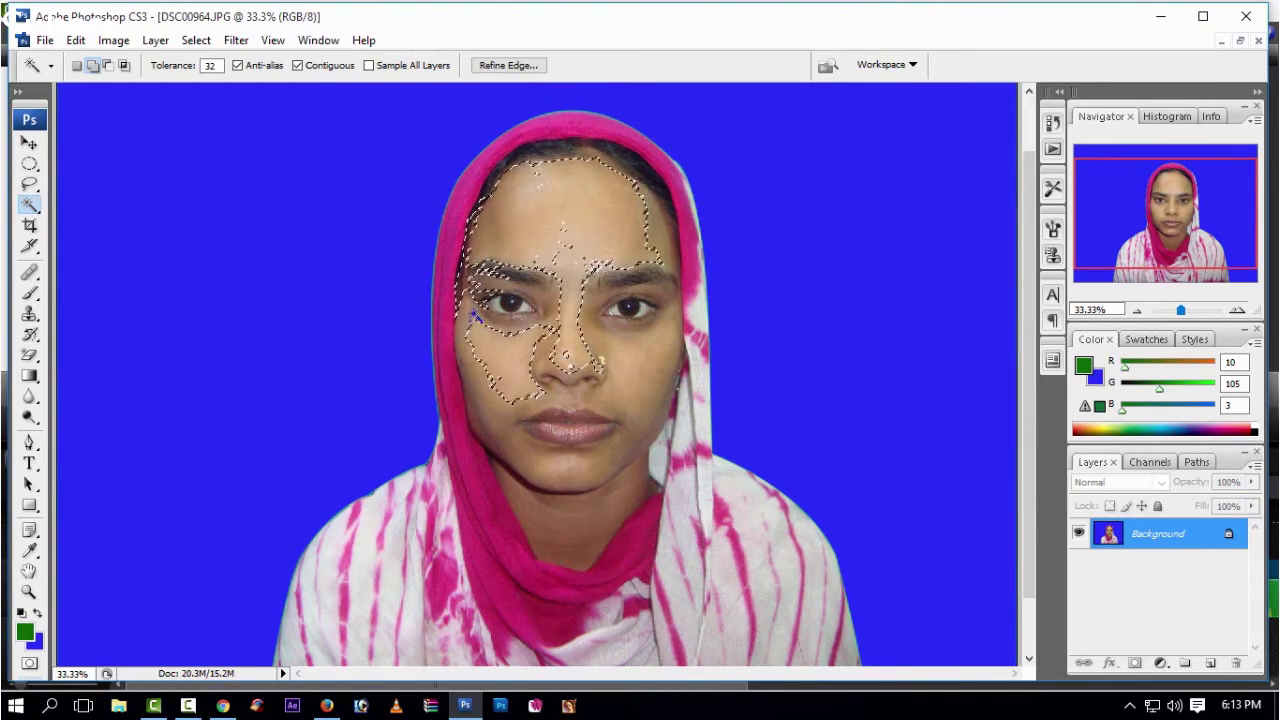
left_click(526, 449)
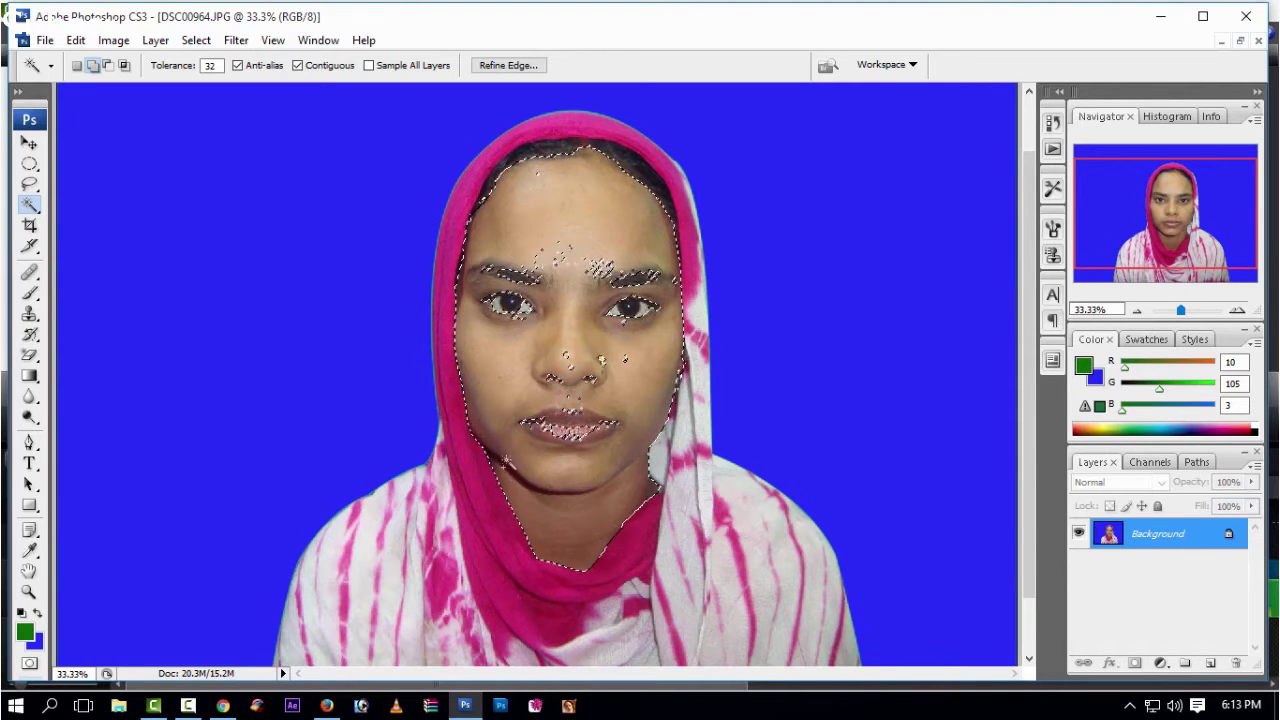
left_click(538, 172)
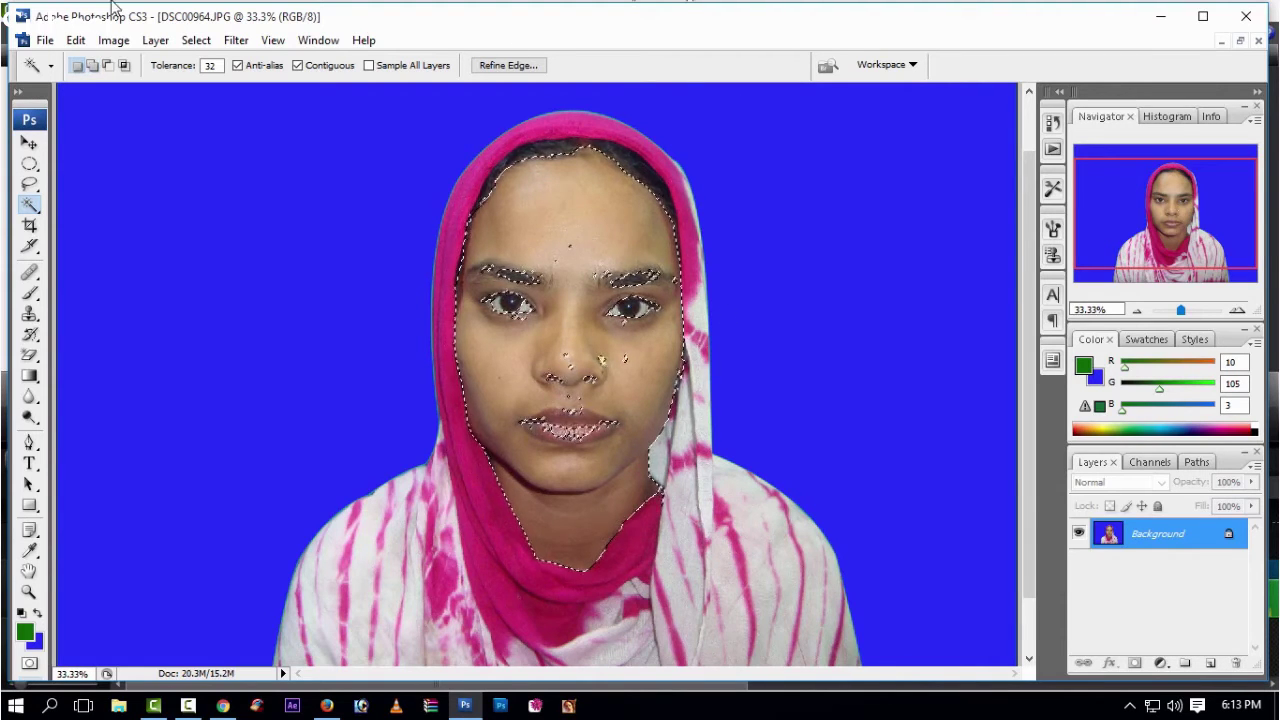
Step: Fill gaps in the face selection with the Lasso, then bring up Levels
left_click(30, 184)
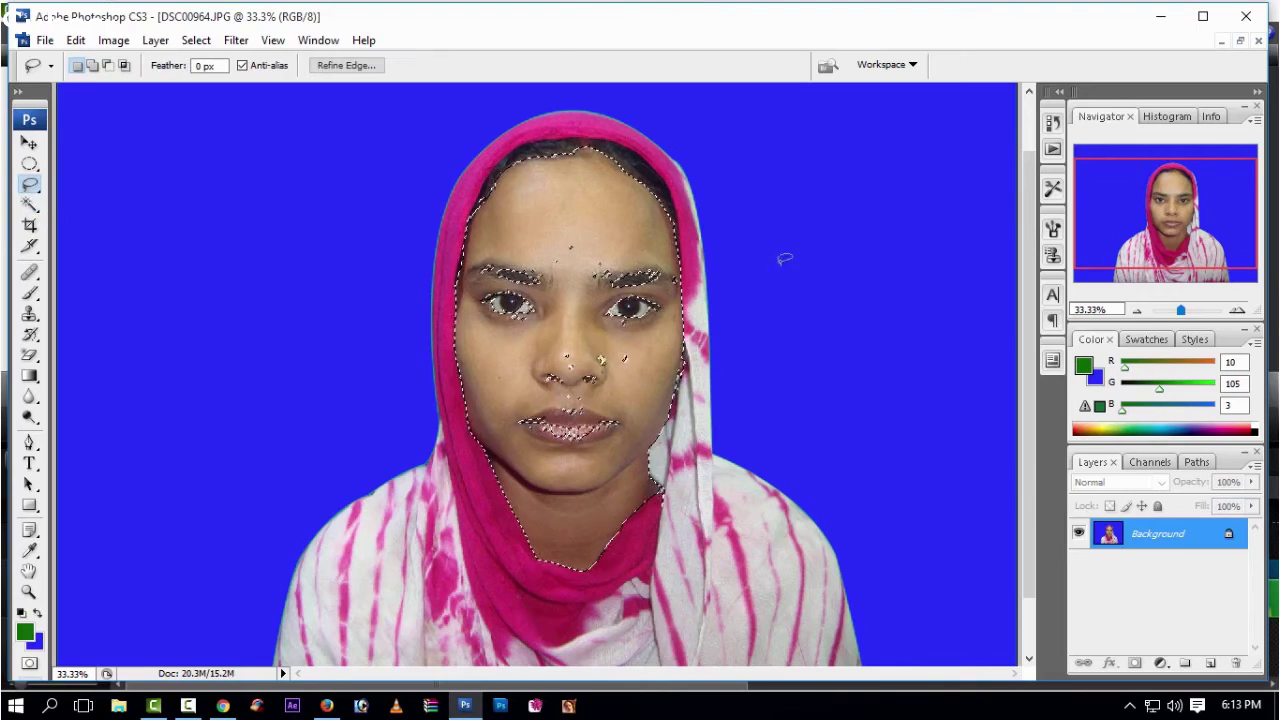
left_click_drag(601, 215, 550, 213)
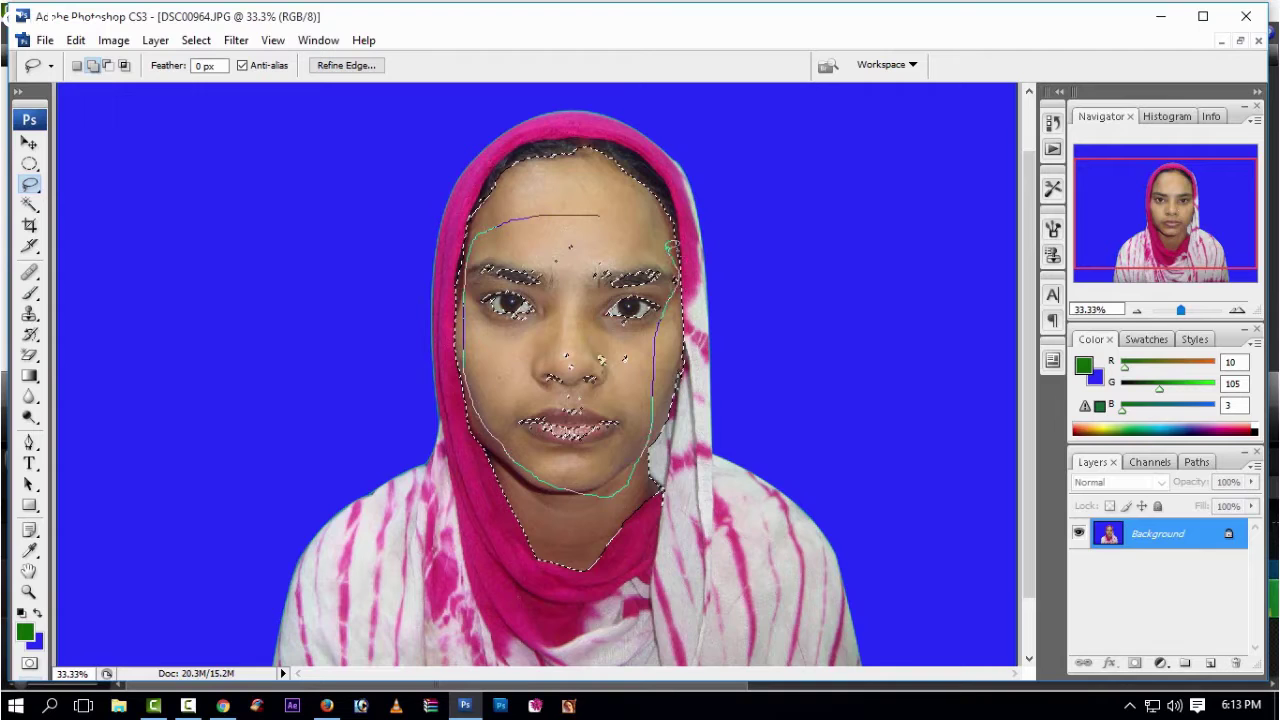
left_click_drag(591, 205, 593, 212)
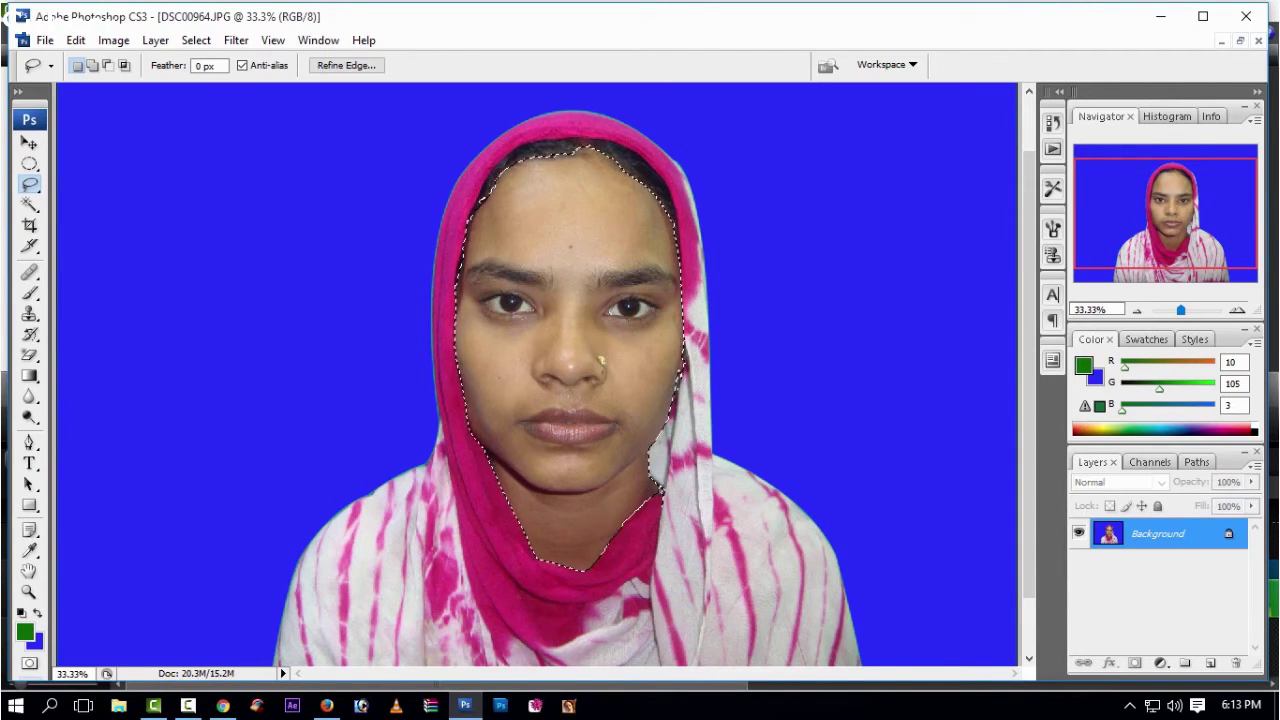
key("ctrl+shift+i")
key("ctrl+l")
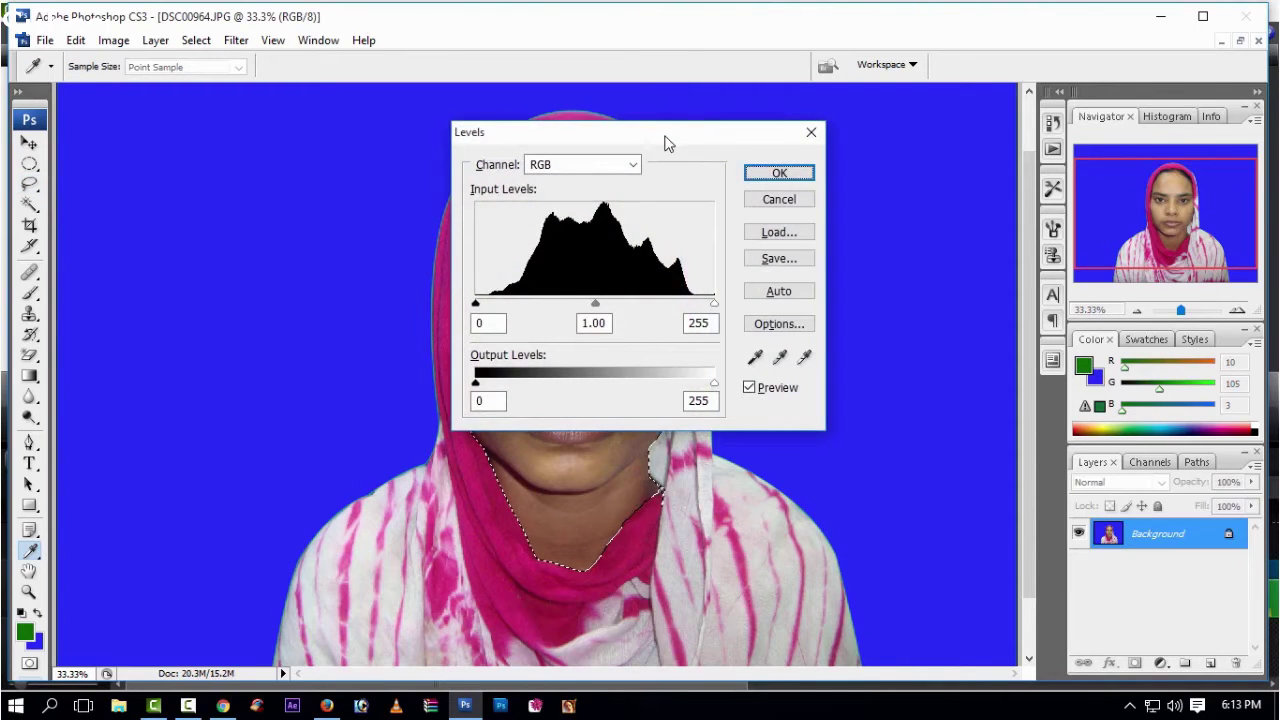
Step: Brighten the face by raising the Levels midtone gamma to 1.51
left_click_drag(668, 144, 1148, 142)
left_click_drag(1073, 302, 1048, 302)
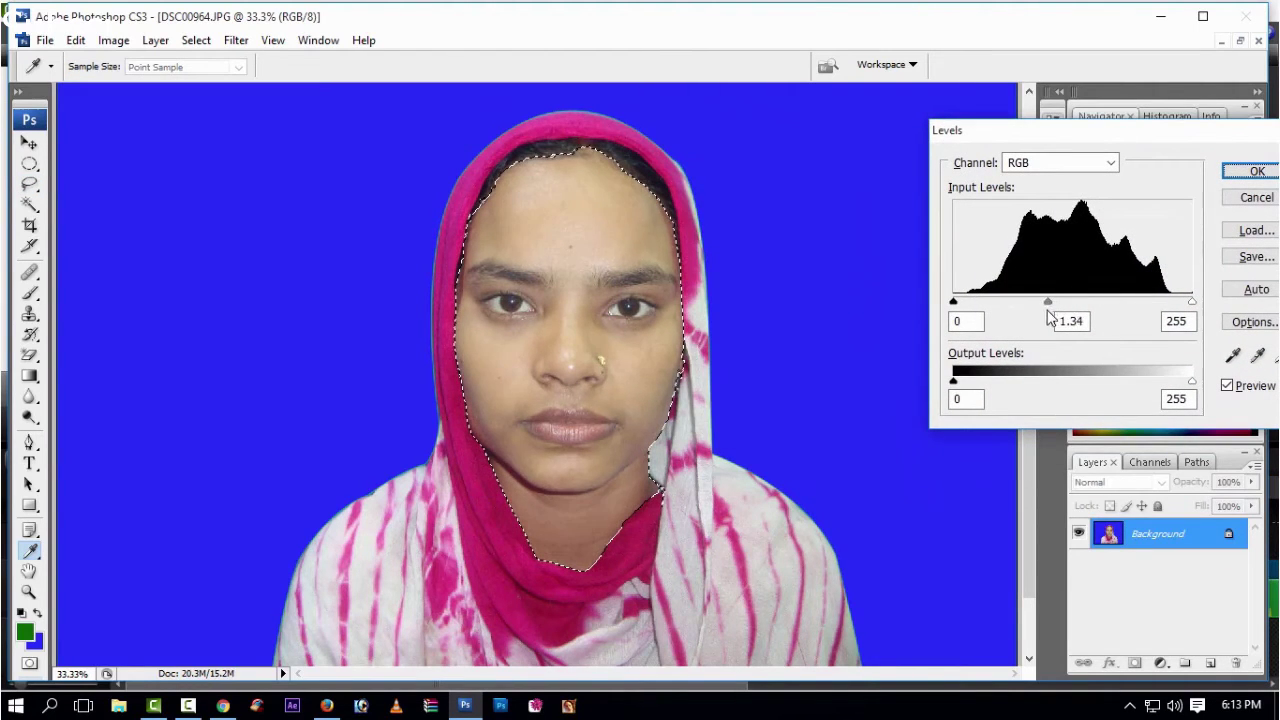
left_click(1257, 171)
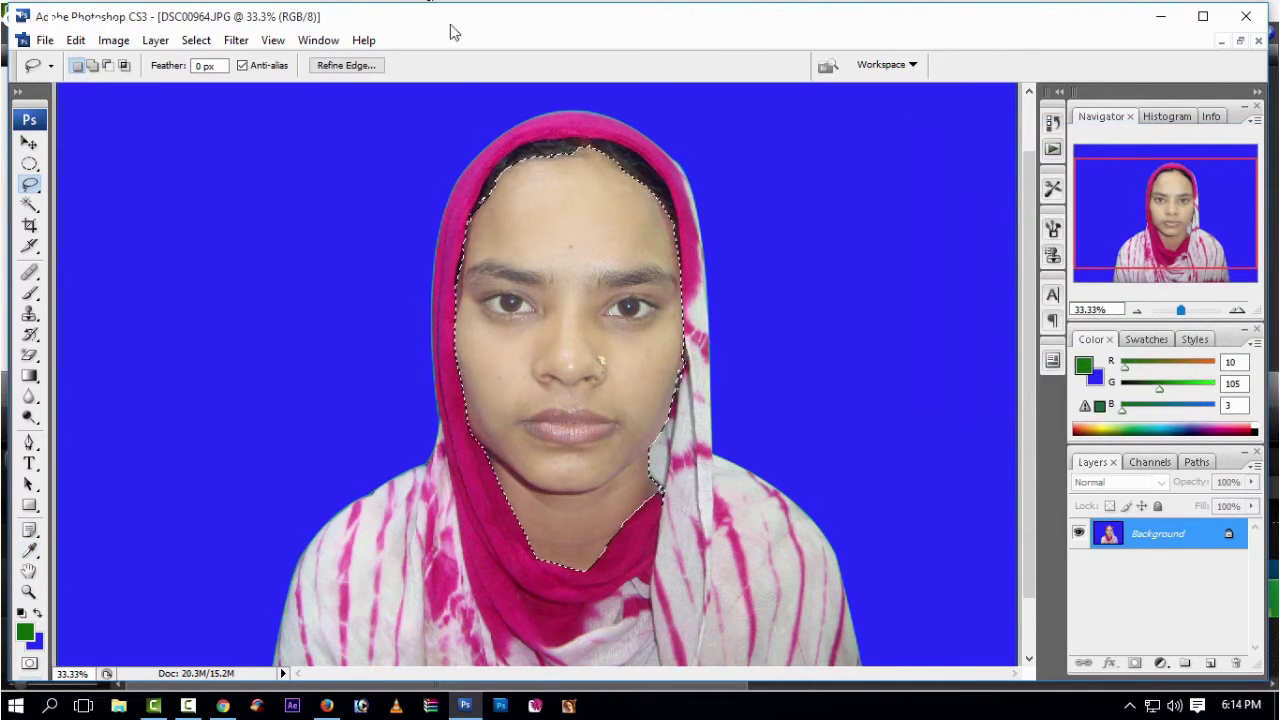
Step: Open the Imagenomic Noiseware Professional filter and cancel it without applying
left_click(238, 42)
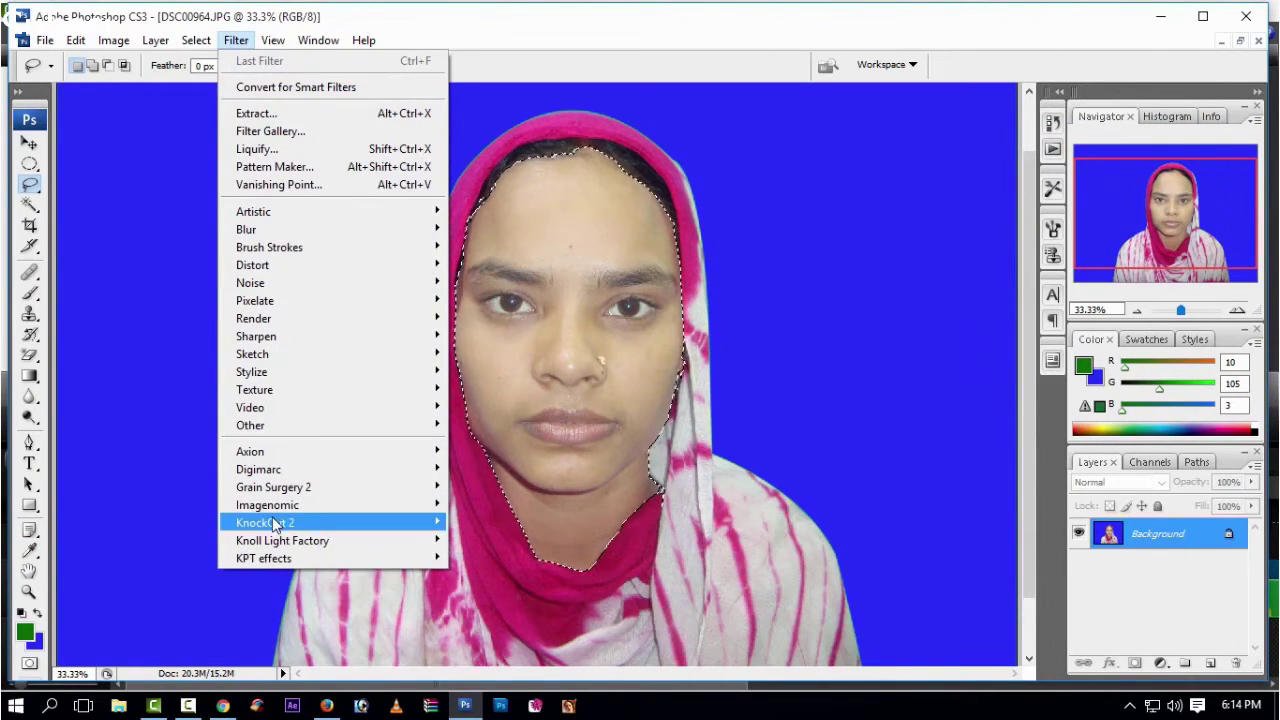
mouse_move(267, 505)
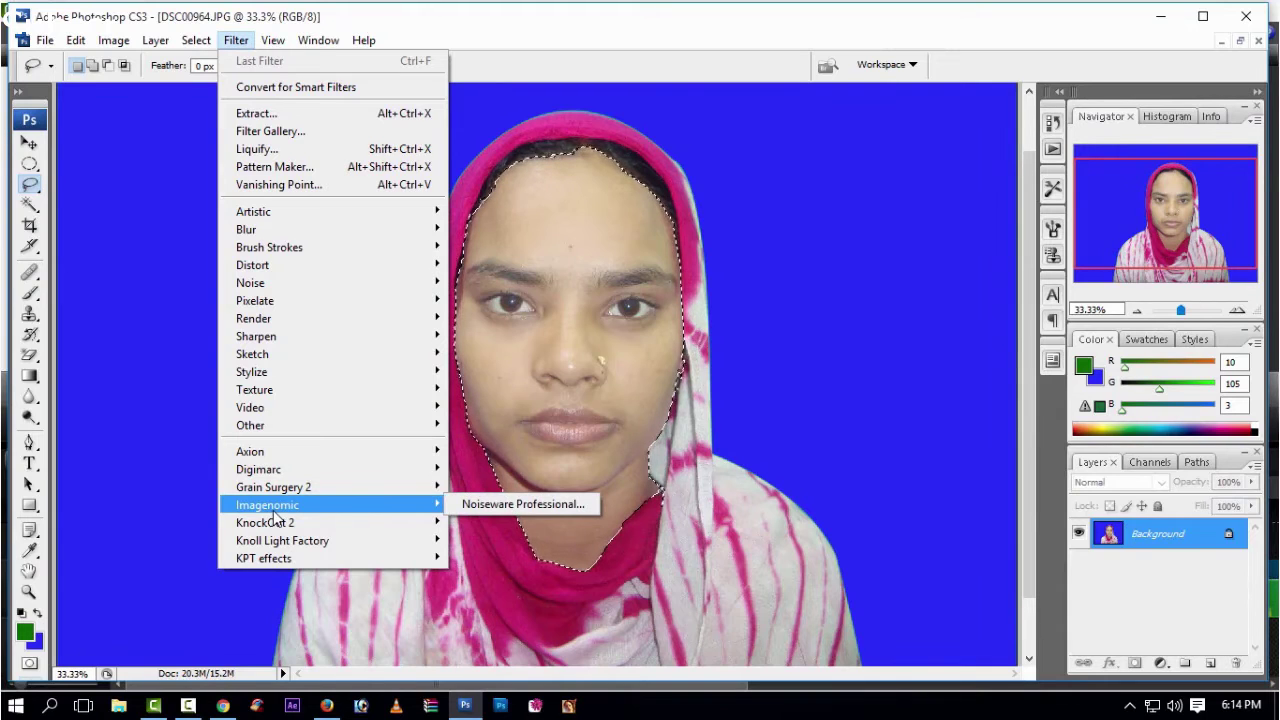
left_click(528, 506)
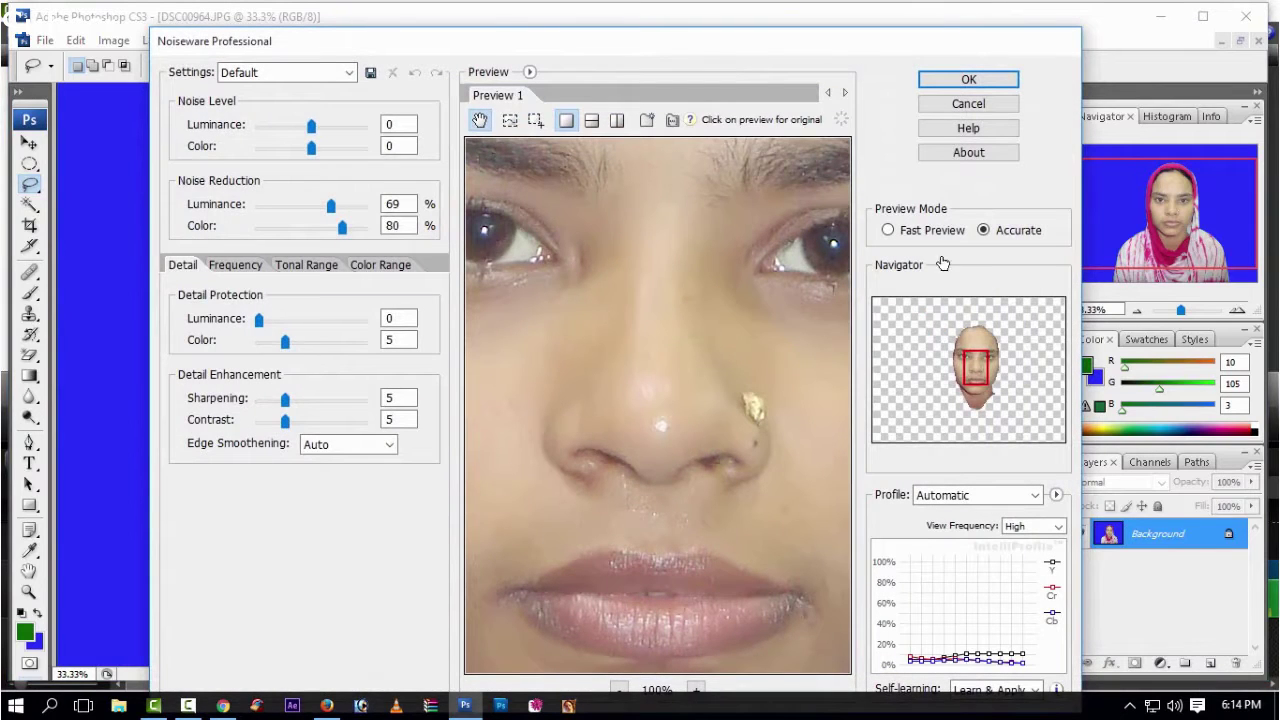
left_click(968, 104)
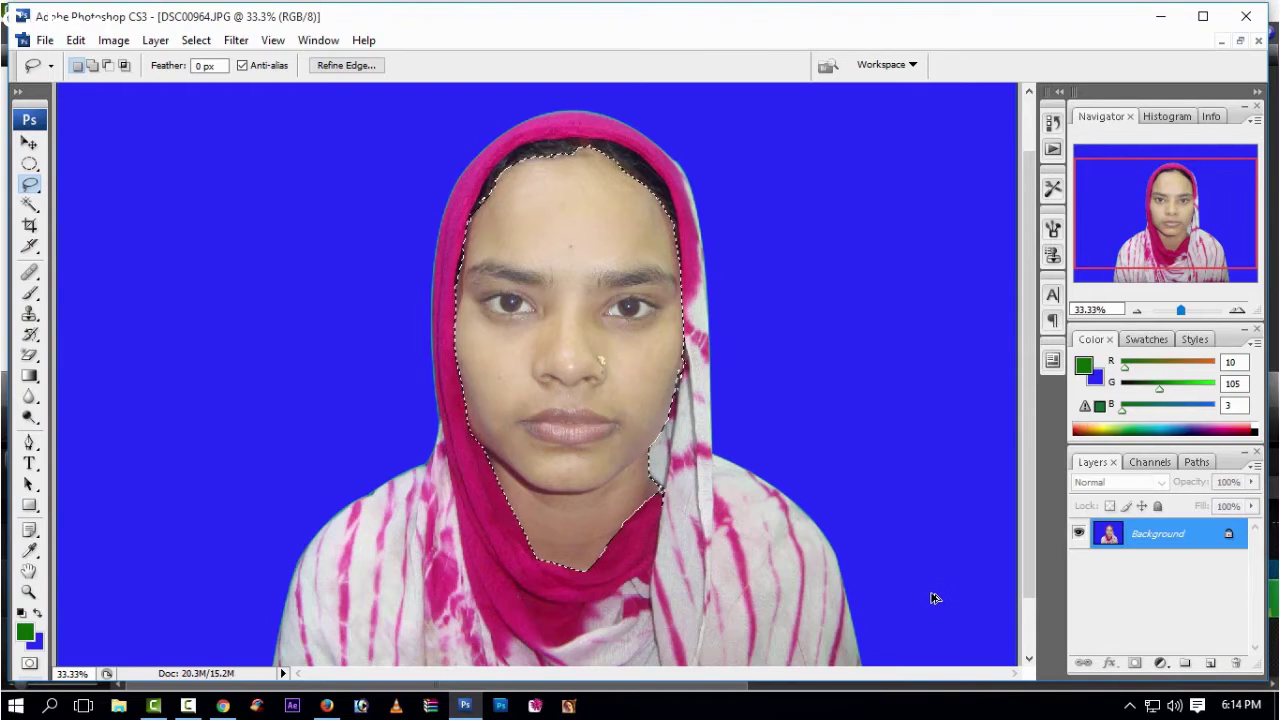
Step: Undo, feather the face selection 1.5 px, and apply Levels with midtone gamma 1.64
key("ctrl+z")
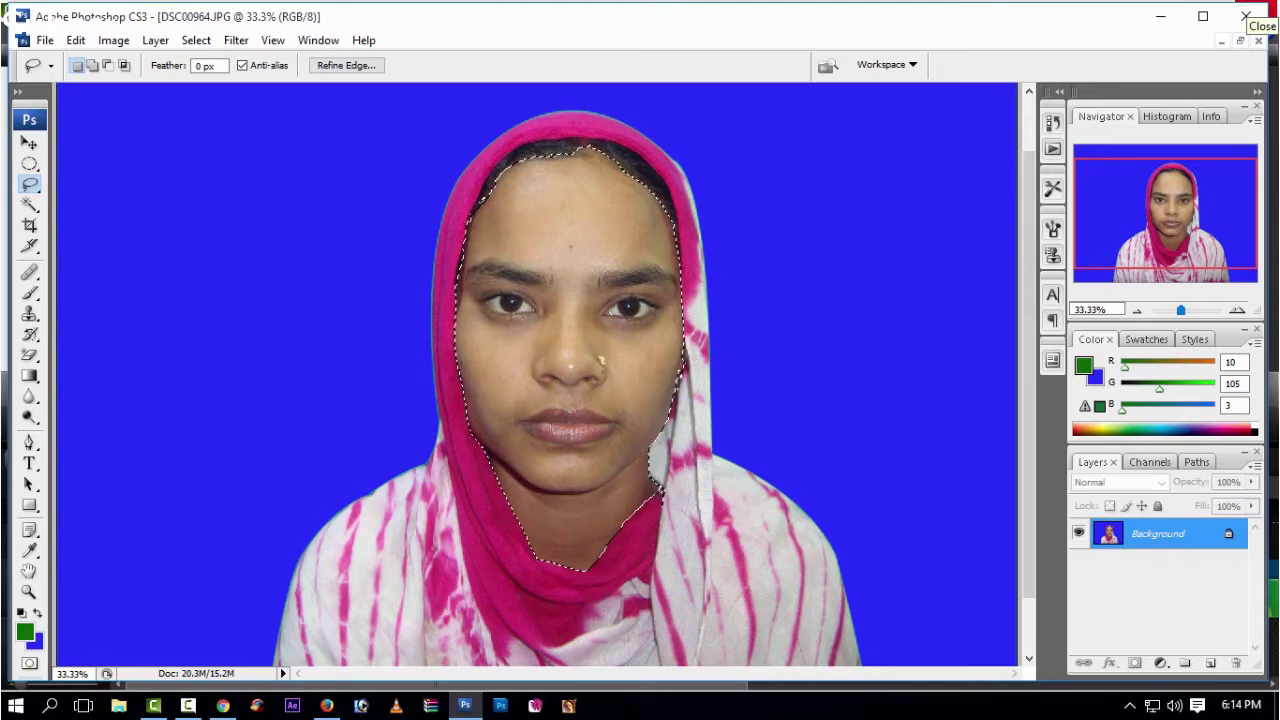
key("ctrl+alt+d")
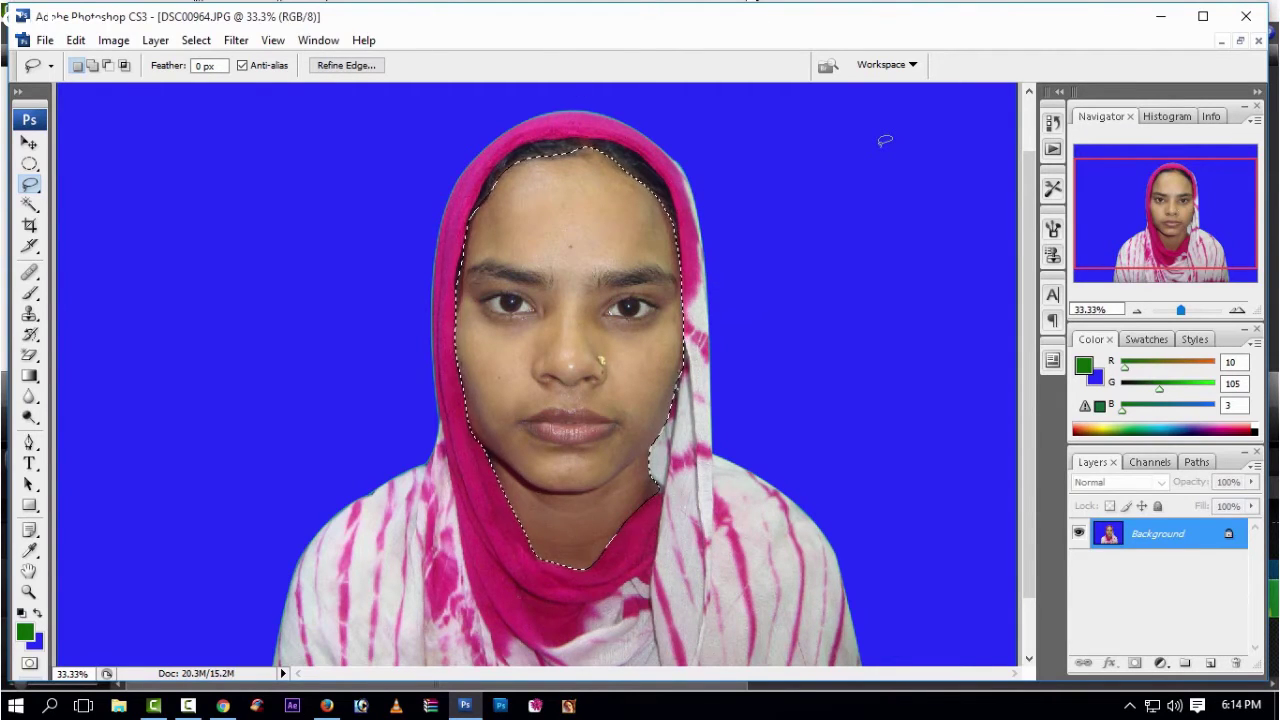
key("ctrl+l")
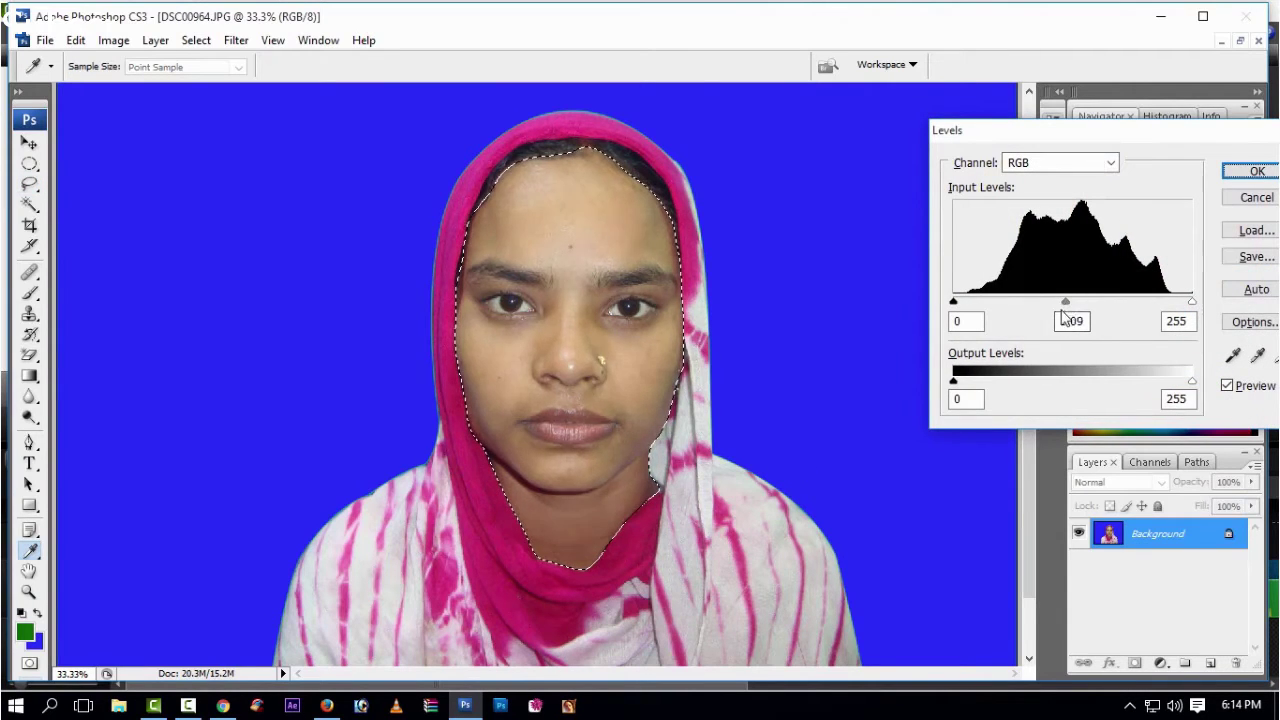
left_click_drag(1073, 301, 1037, 321)
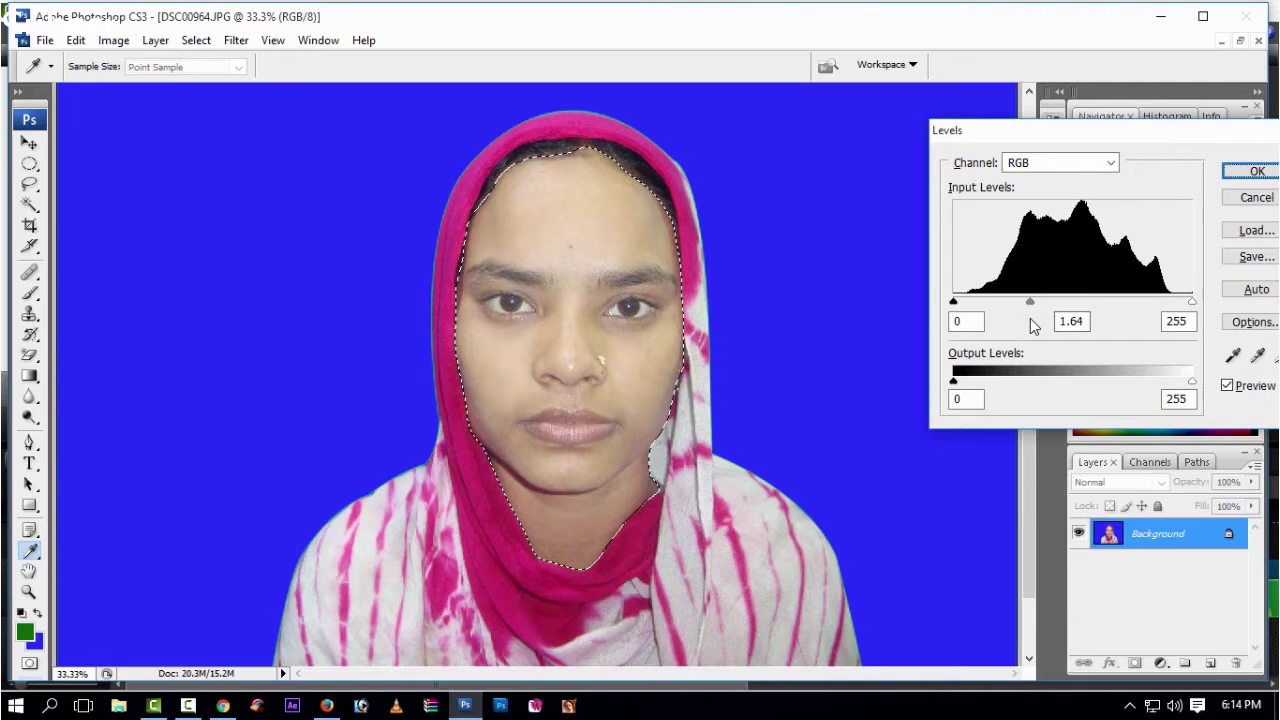
left_click(1250, 172)
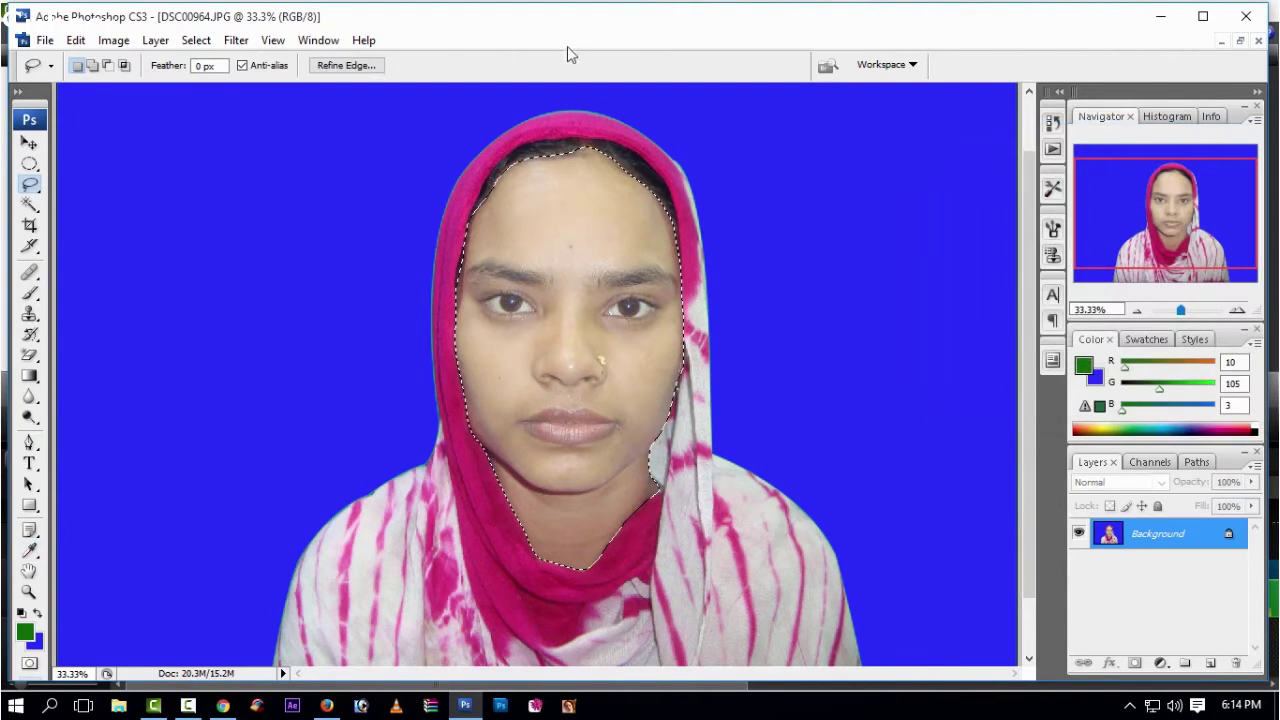
Step: Apply Imagenomic Noiseware Professional noise reduction to the selected face
left_click(236, 40)
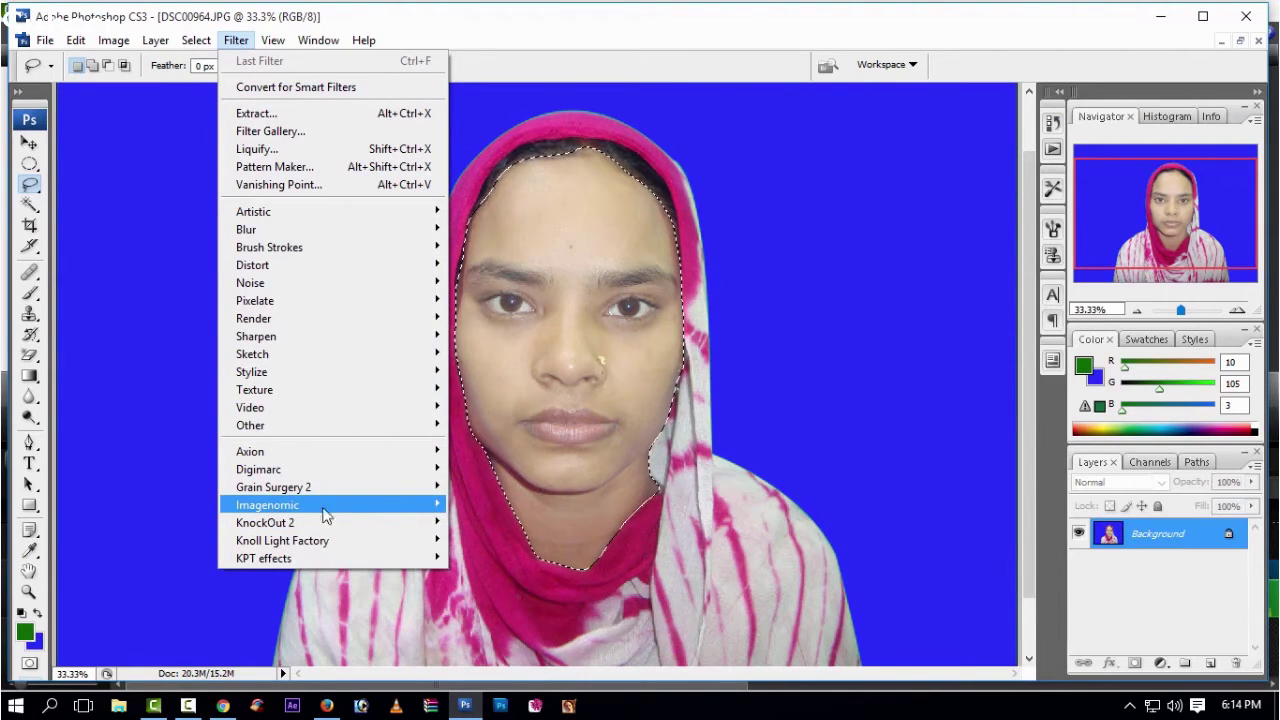
mouse_move(267, 505)
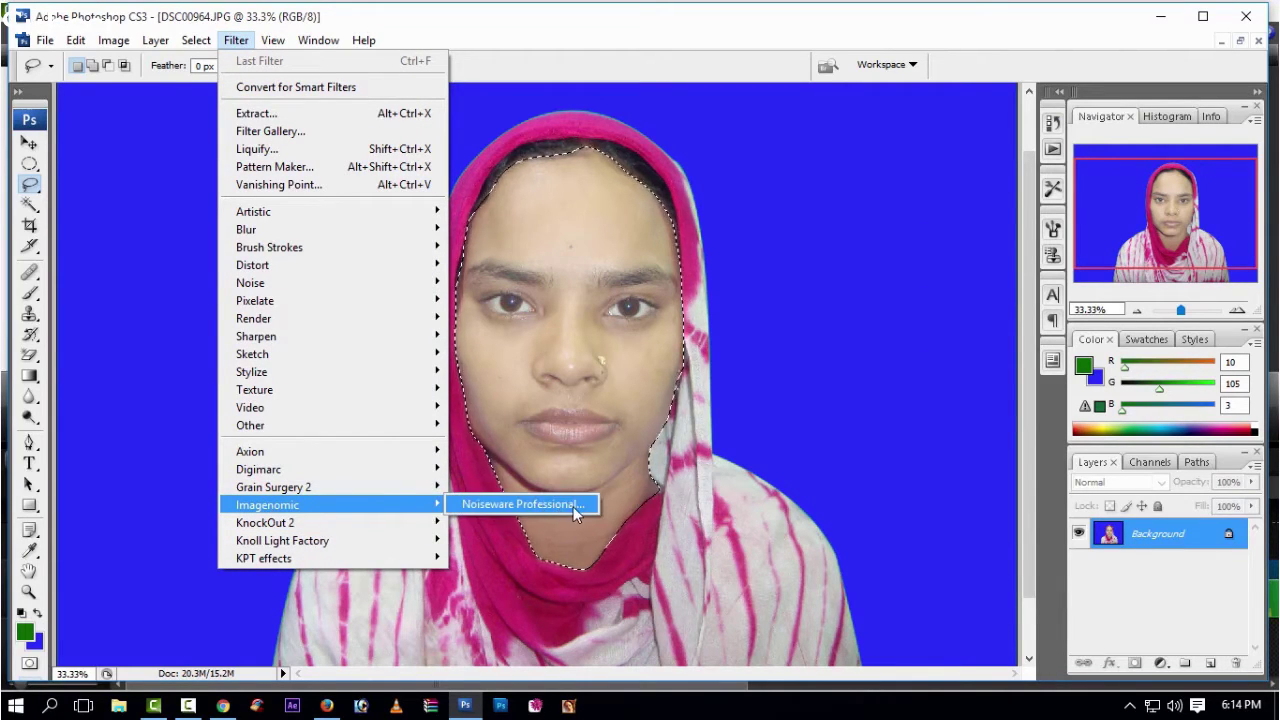
left_click(563, 506)
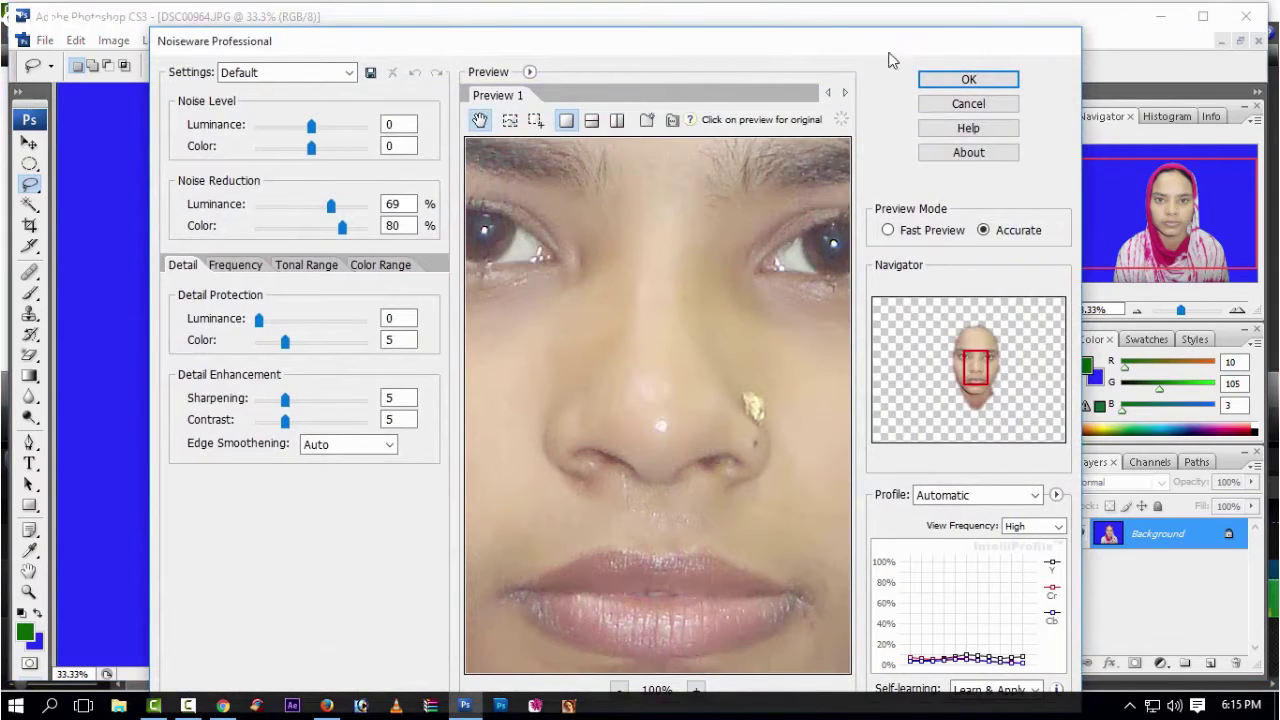
left_click(972, 80)
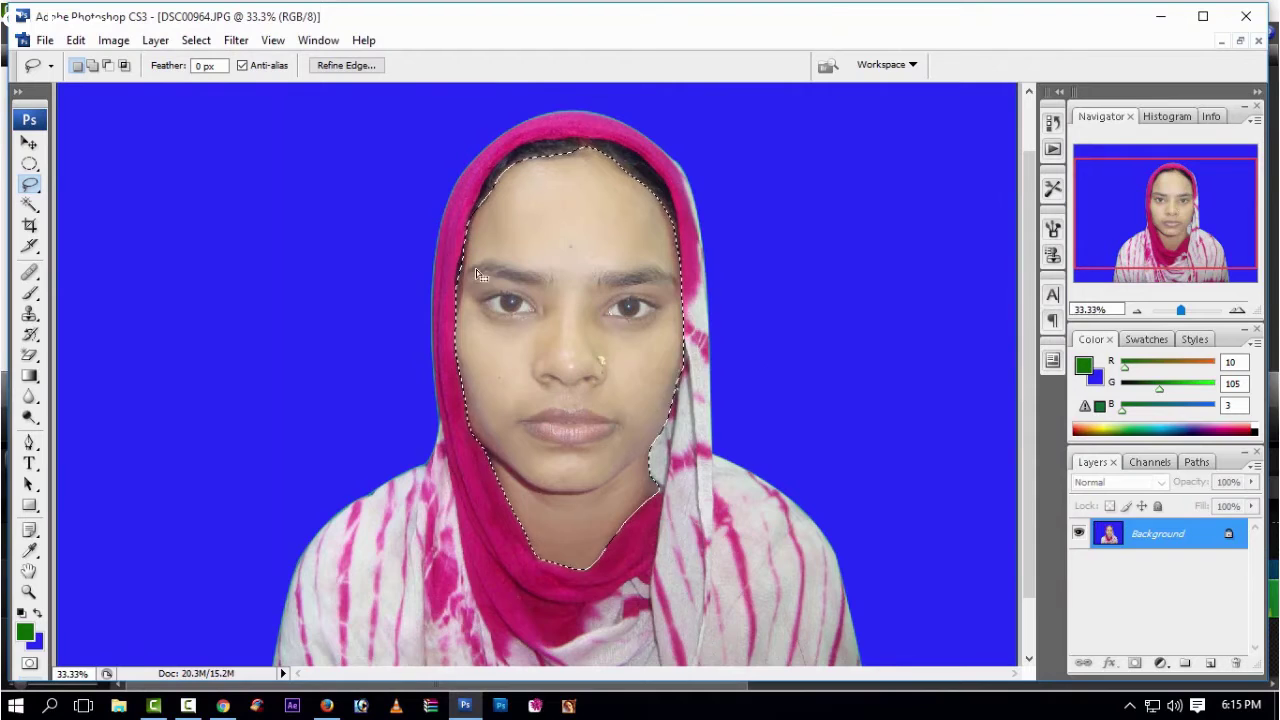
Step: Zoom to 66.7% and pan so the forehead and face fill the view
scroll(596, 330, "down", 1)
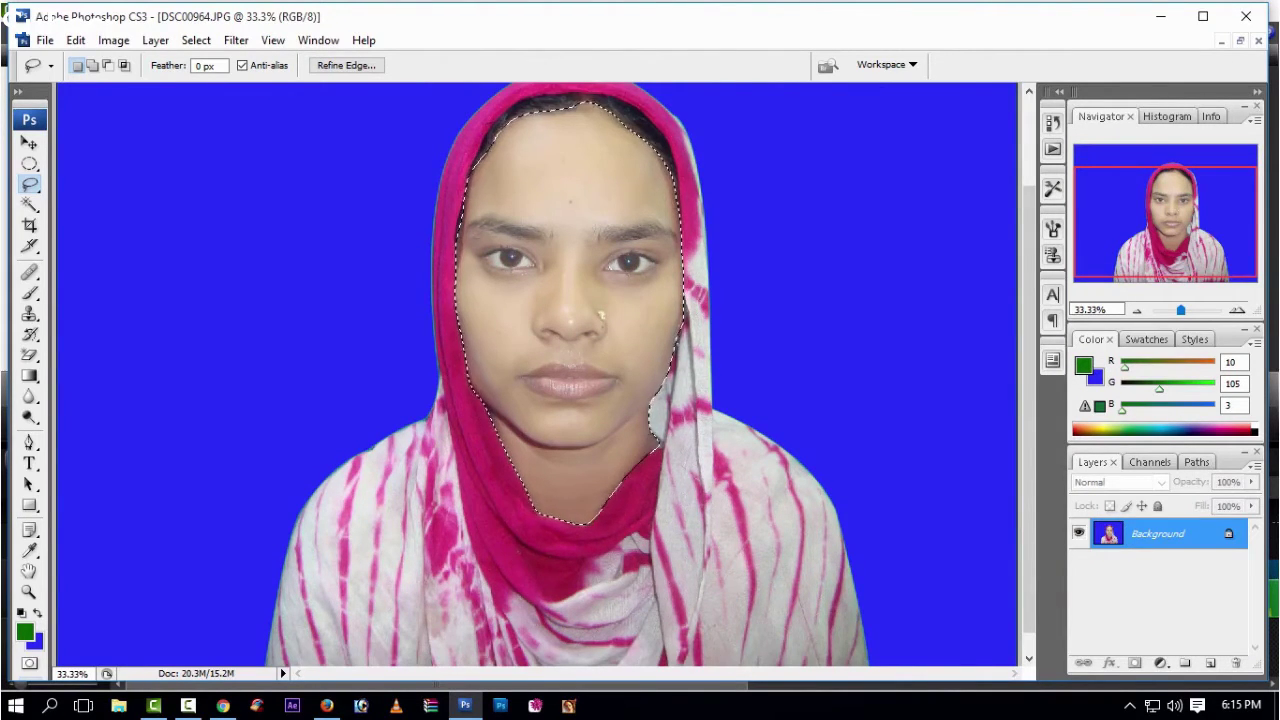
key("ctrl+equal")
key("ctrl+equal")
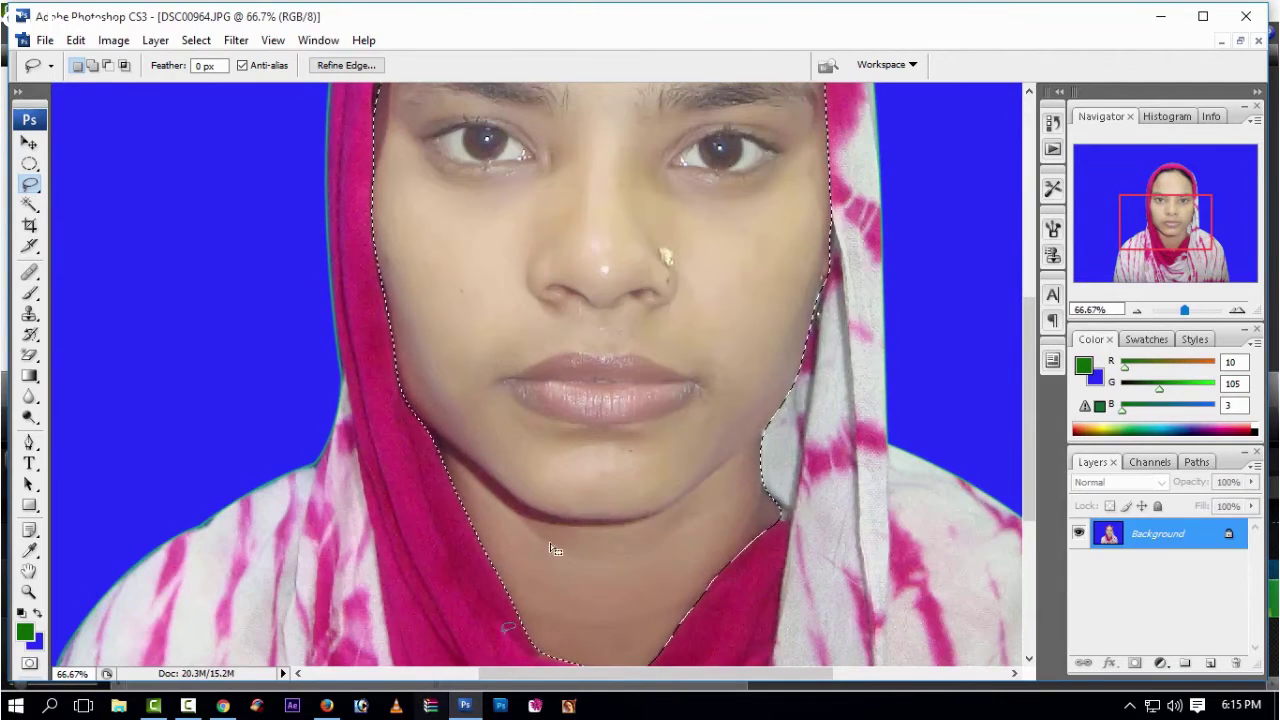
mouse_move(606, 190)
left_mouse_down()
mouse_move(613, 437)
mouse_move(614, 329)
left_mouse_up()
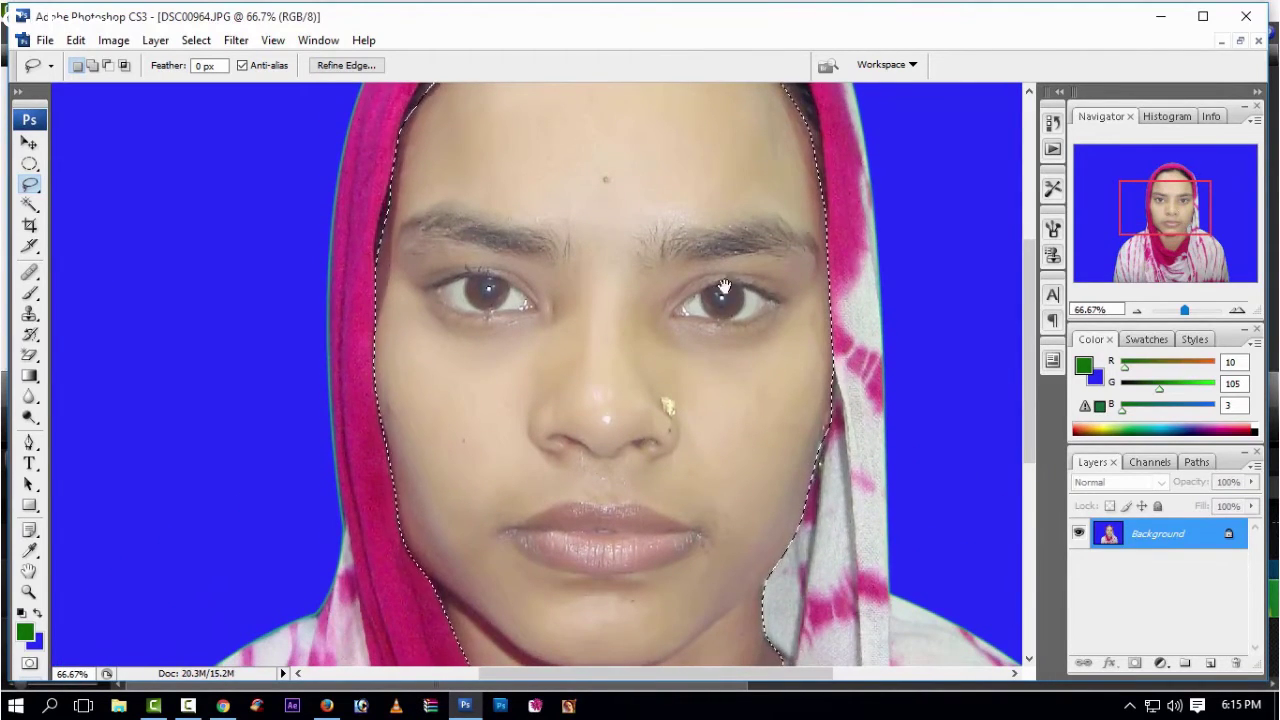
mouse_move(611, 165)
left_mouse_down()
mouse_move(381, 131)
mouse_move(659, 187)
mouse_move(579, 225)
mouse_move(577, 303)
left_mouse_up()
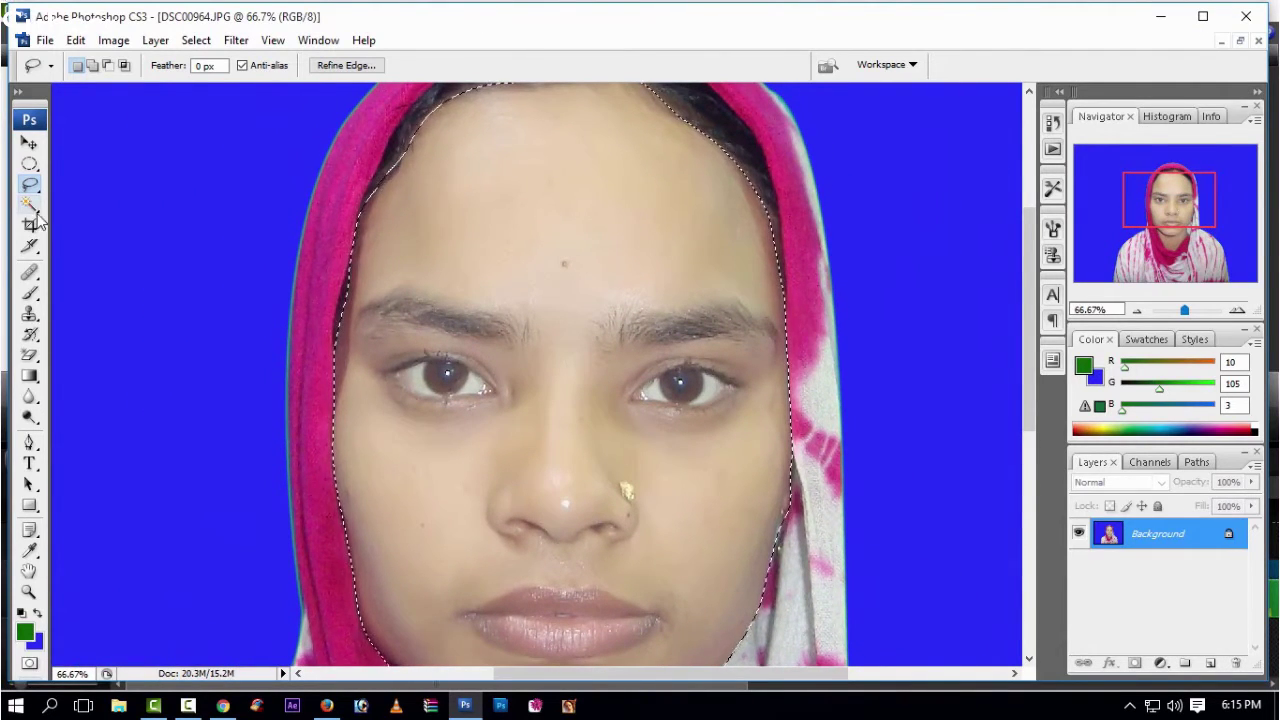
Step: Heal the dark forehead spot and surrounding forehead skin with the Healing Brush
left_click(29, 274)
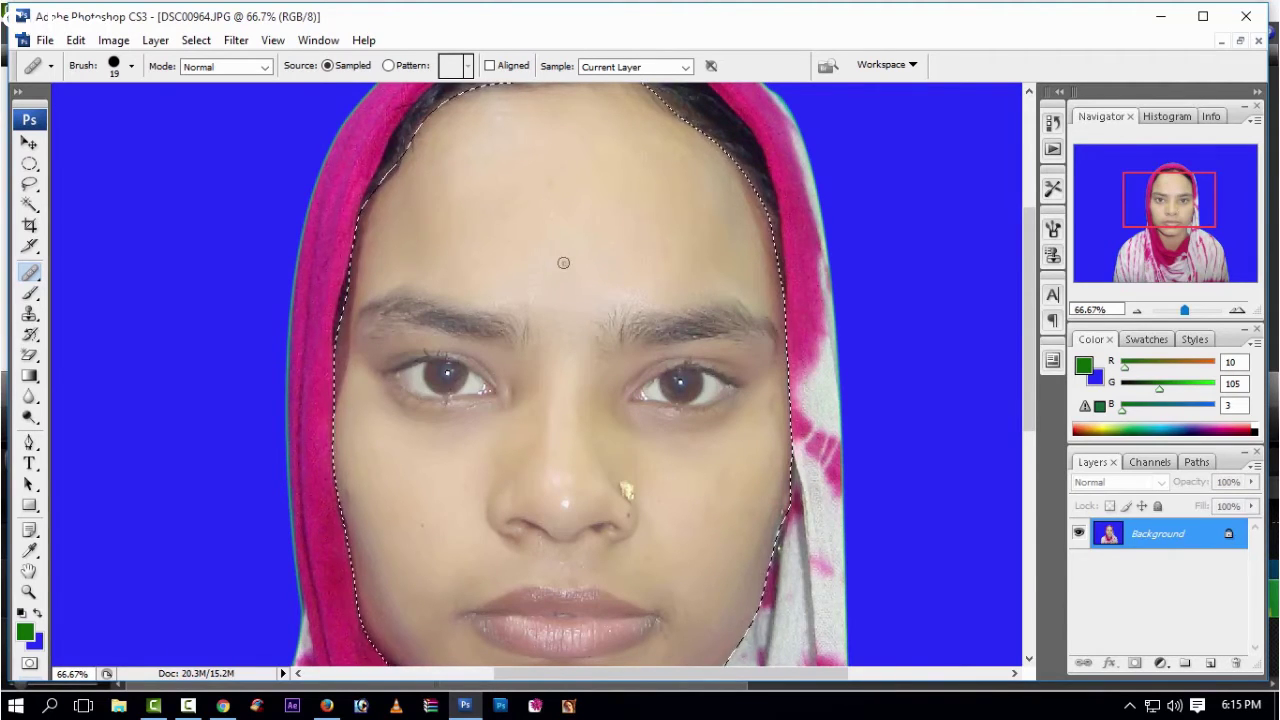
left_click(563, 268)
left_click(583, 145)
left_click(518, 116)
Step: Set the healing brush diameter to 12 px
right_click(551, 136)
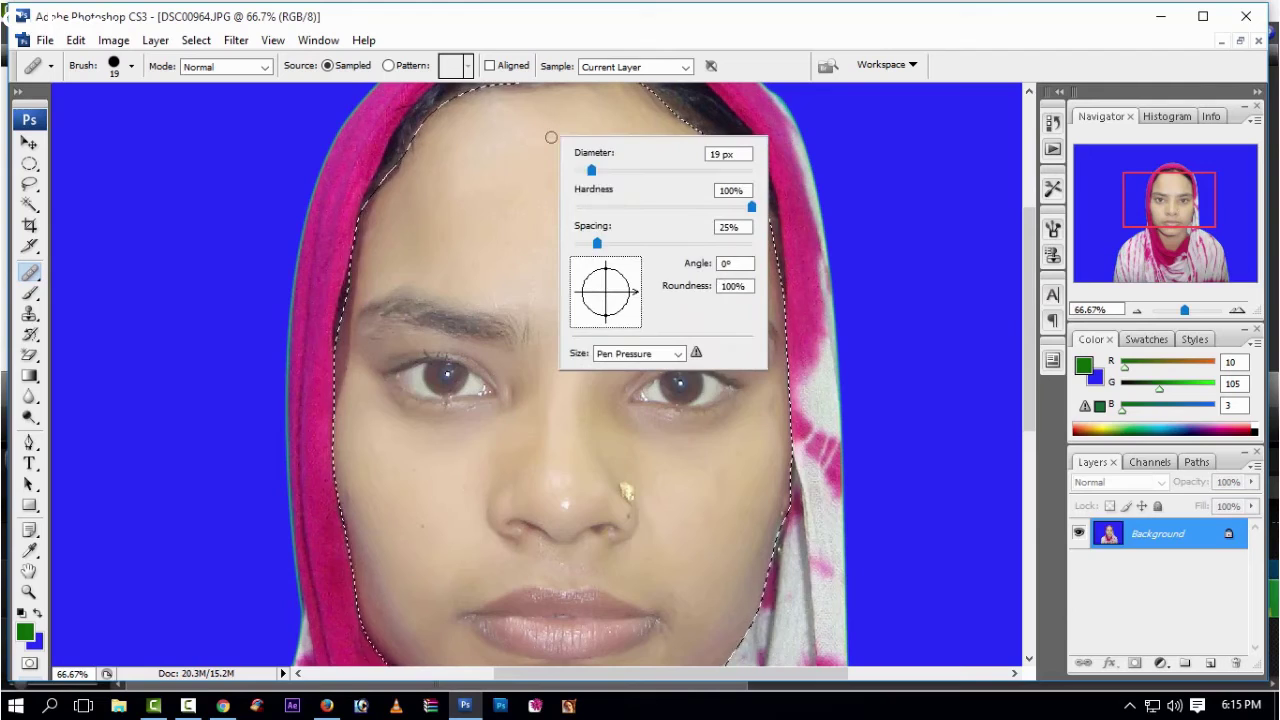
mouse_move(591, 172)
left_mouse_down()
mouse_move(624, 171)
mouse_move(595, 171)
left_mouse_up()
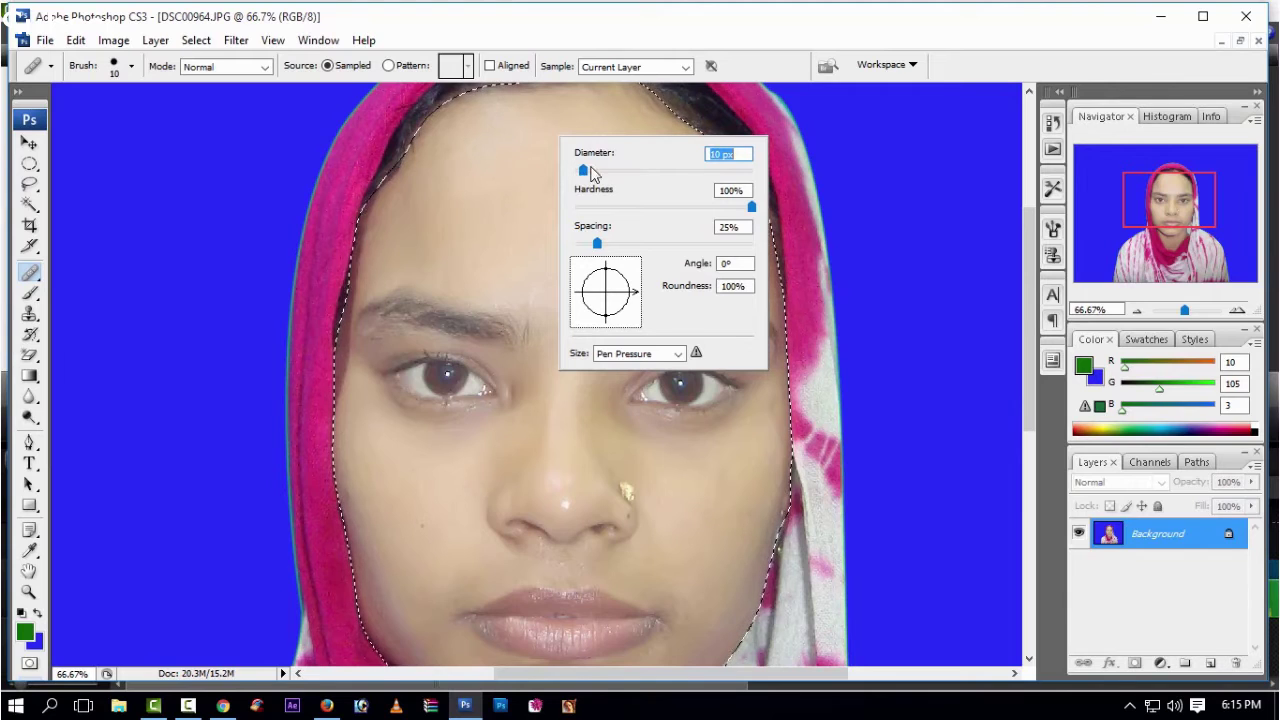
left_click(583, 172)
key("Return")
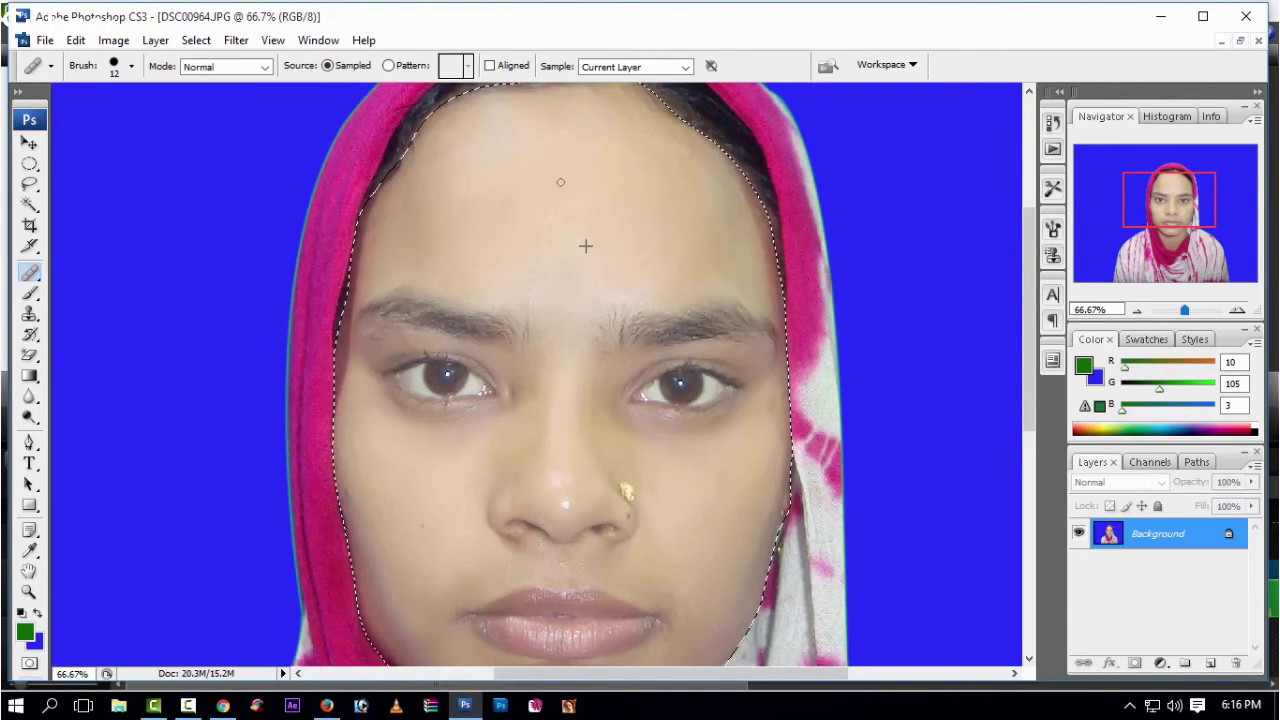
Step: Heal the two forehead spots, several cheek blemishes and the mark below the lower lip
left_click(412, 209)
left_click(390, 221)
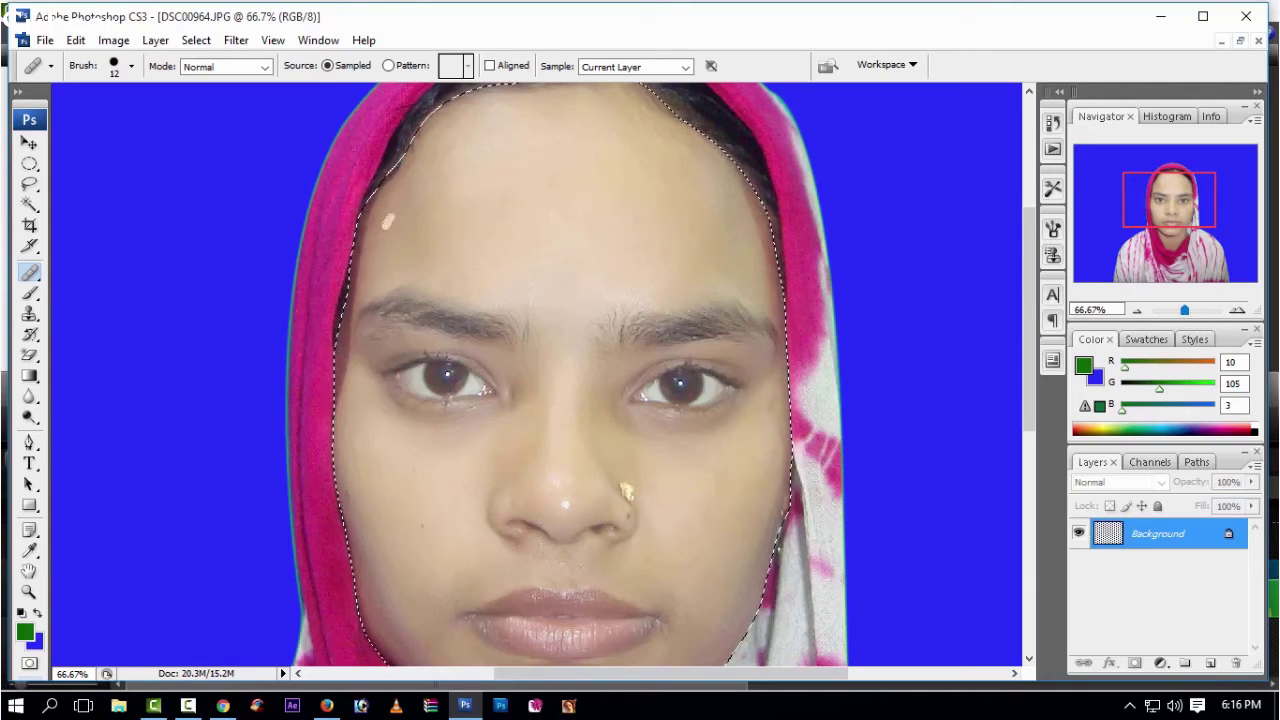
left_click(426, 527)
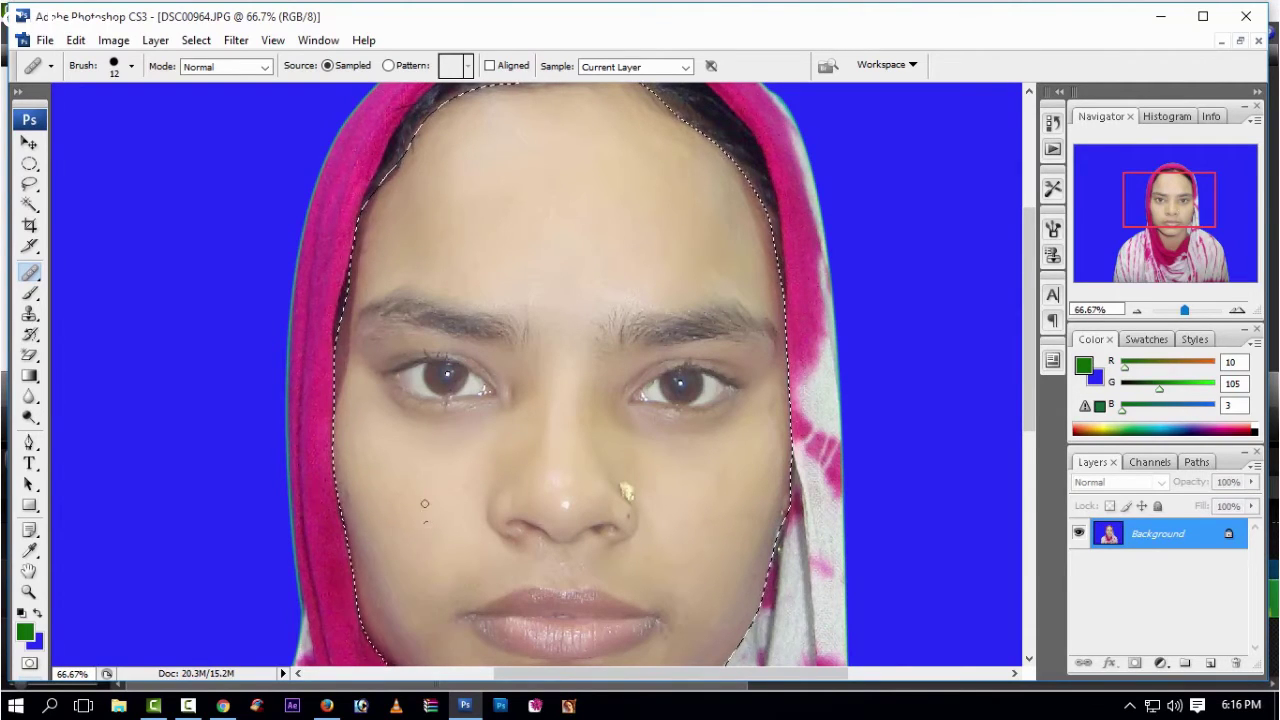
left_click(425, 528)
left_click(469, 492)
left_click(350, 488)
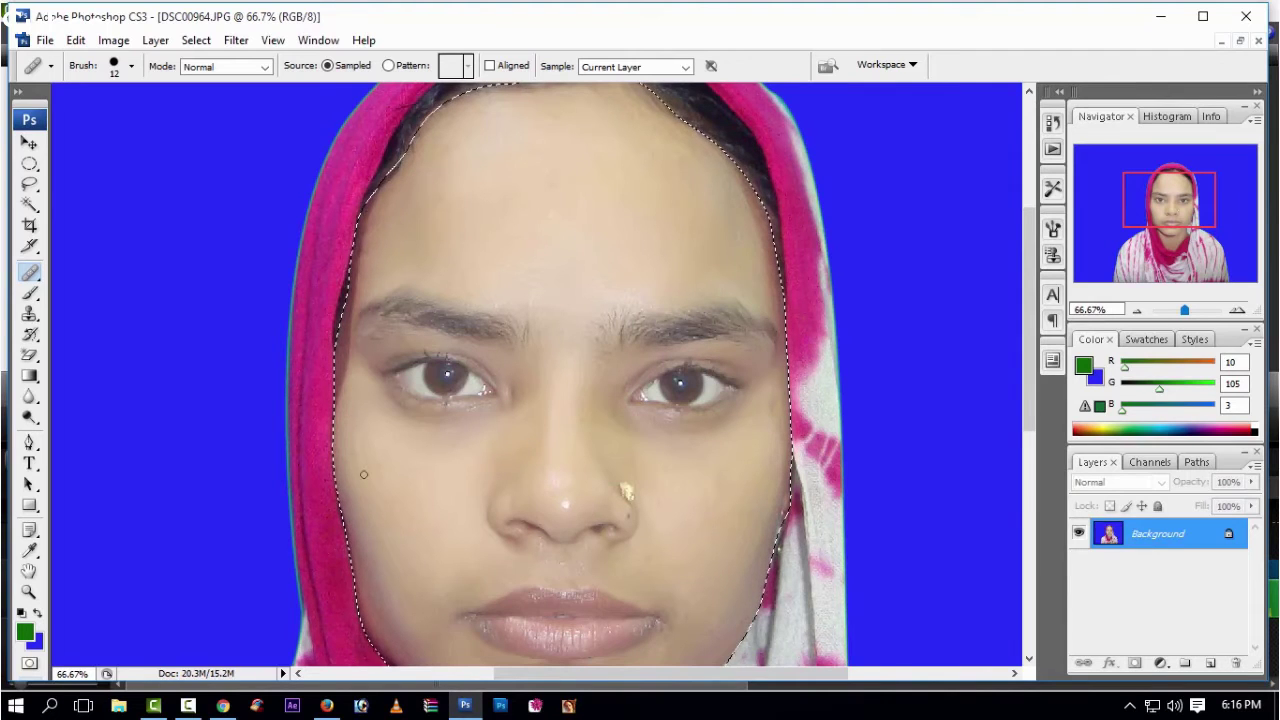
left_click_drag(390, 572, 407, 638)
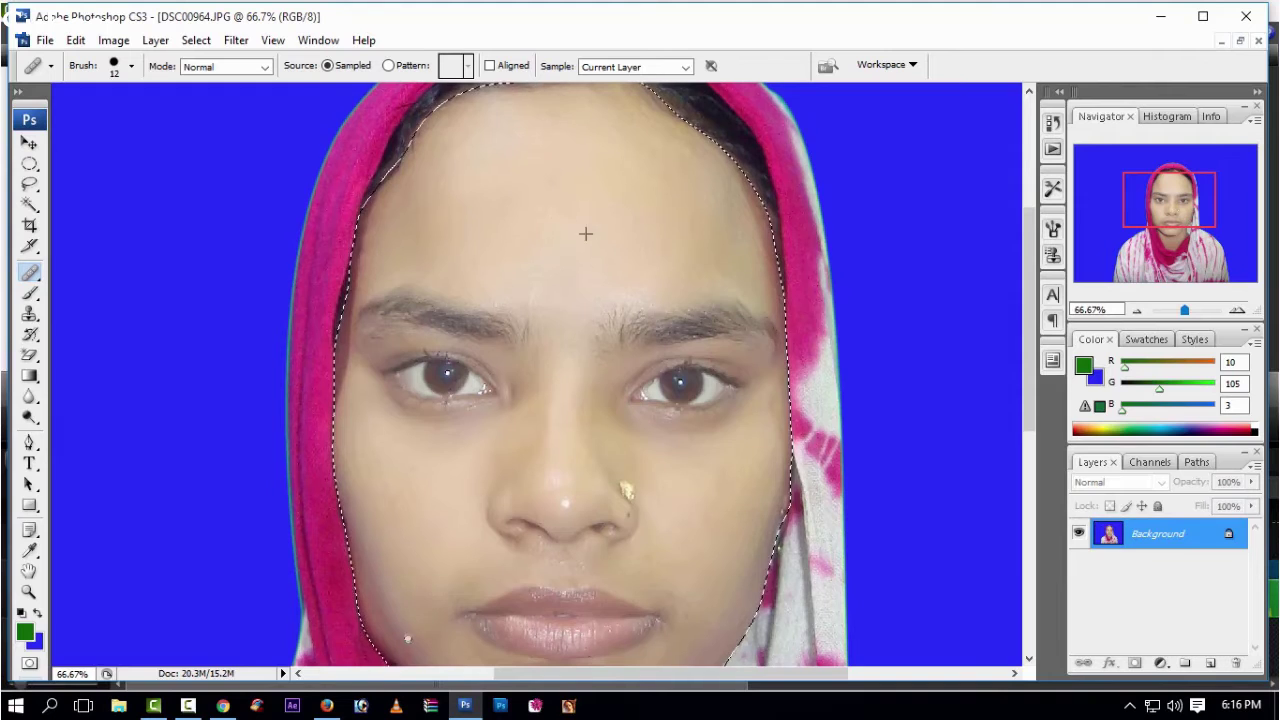
left_click_drag(675, 576, 679, 628)
Step: Heal the spots beside and near the nose, between the eyes and just below the eye
scroll(660, 450, "down", 2)
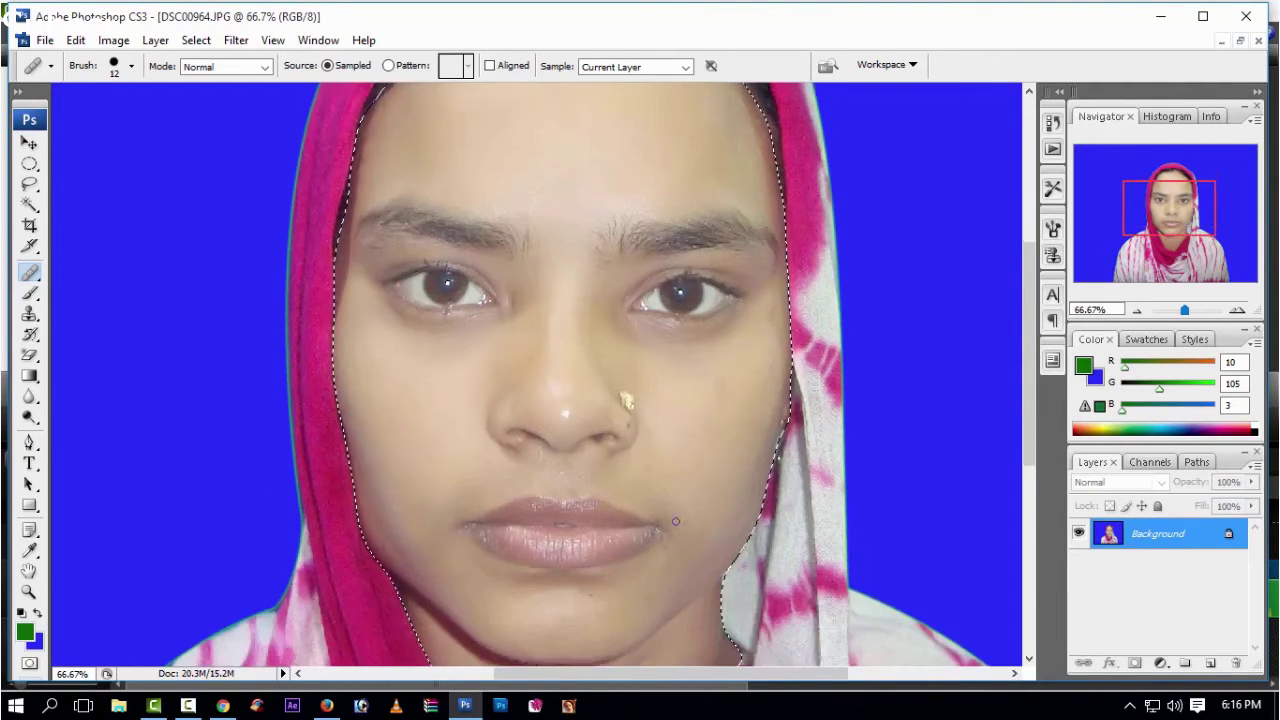
scroll(645, 350, "down", 2)
scroll(630, 273, "down", 2)
left_click(631, 259)
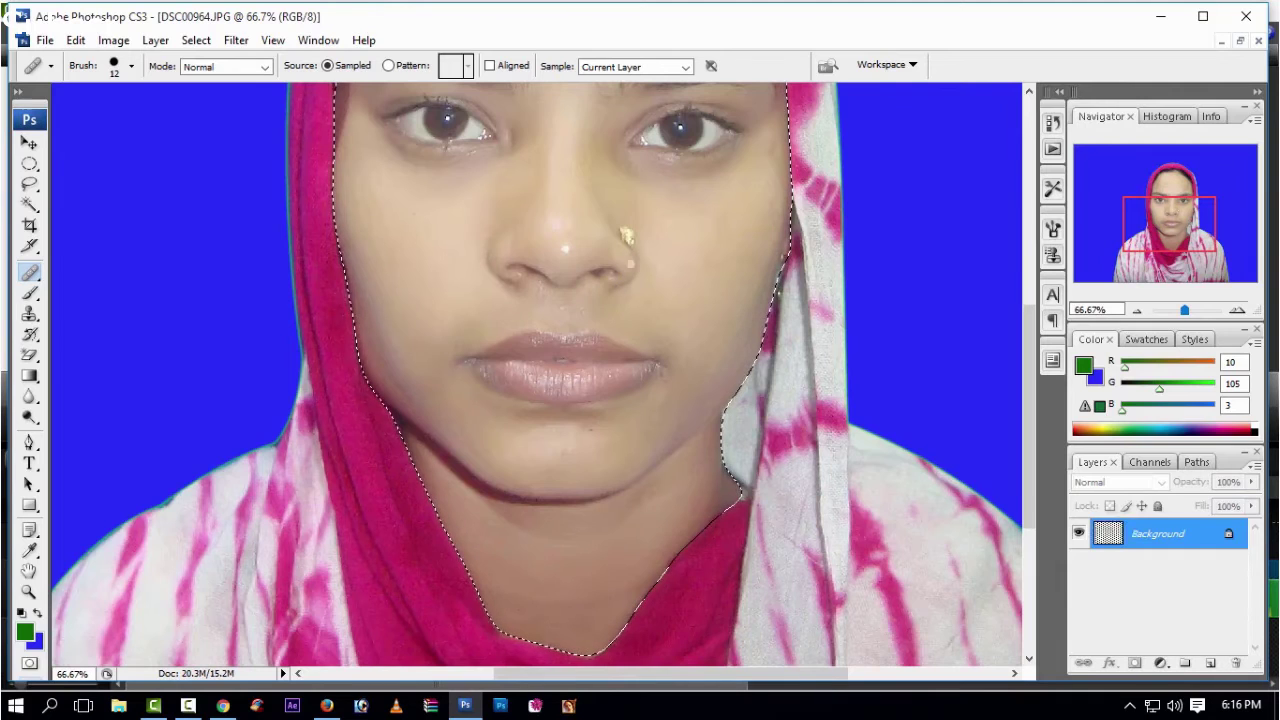
left_click(565, 245)
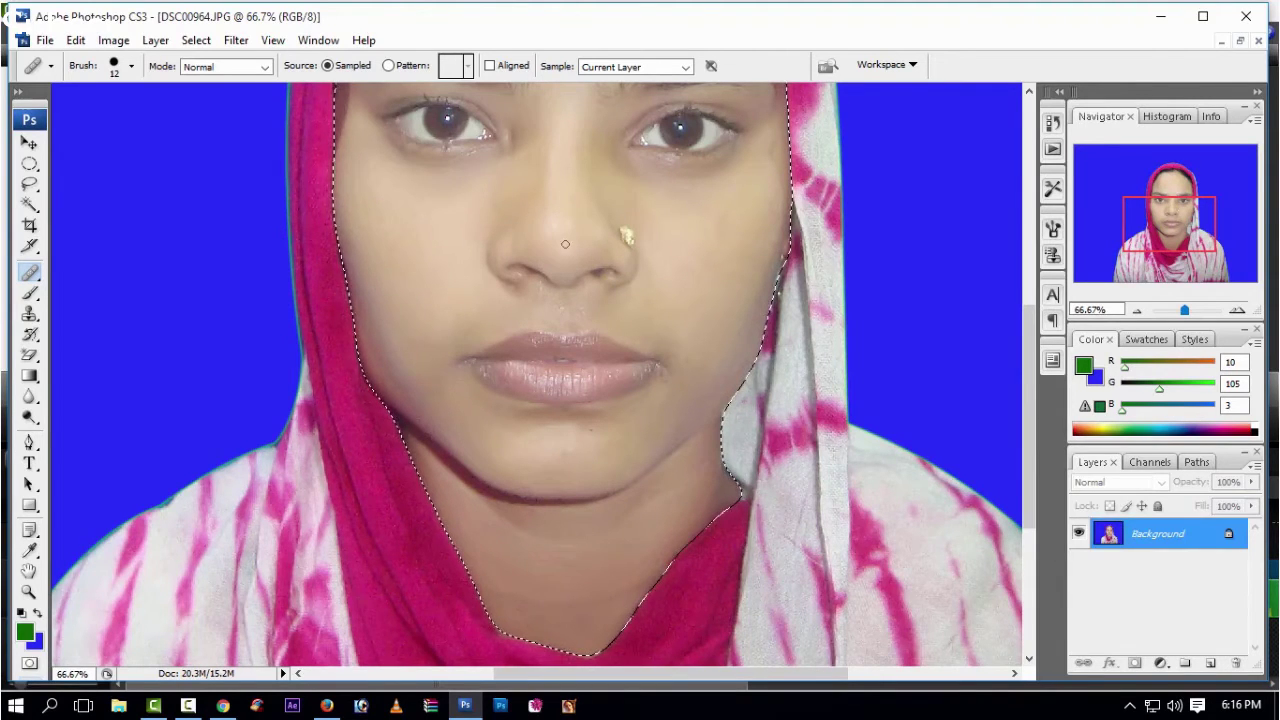
left_click_drag(626, 176, 628, 169)
left_click(594, 163)
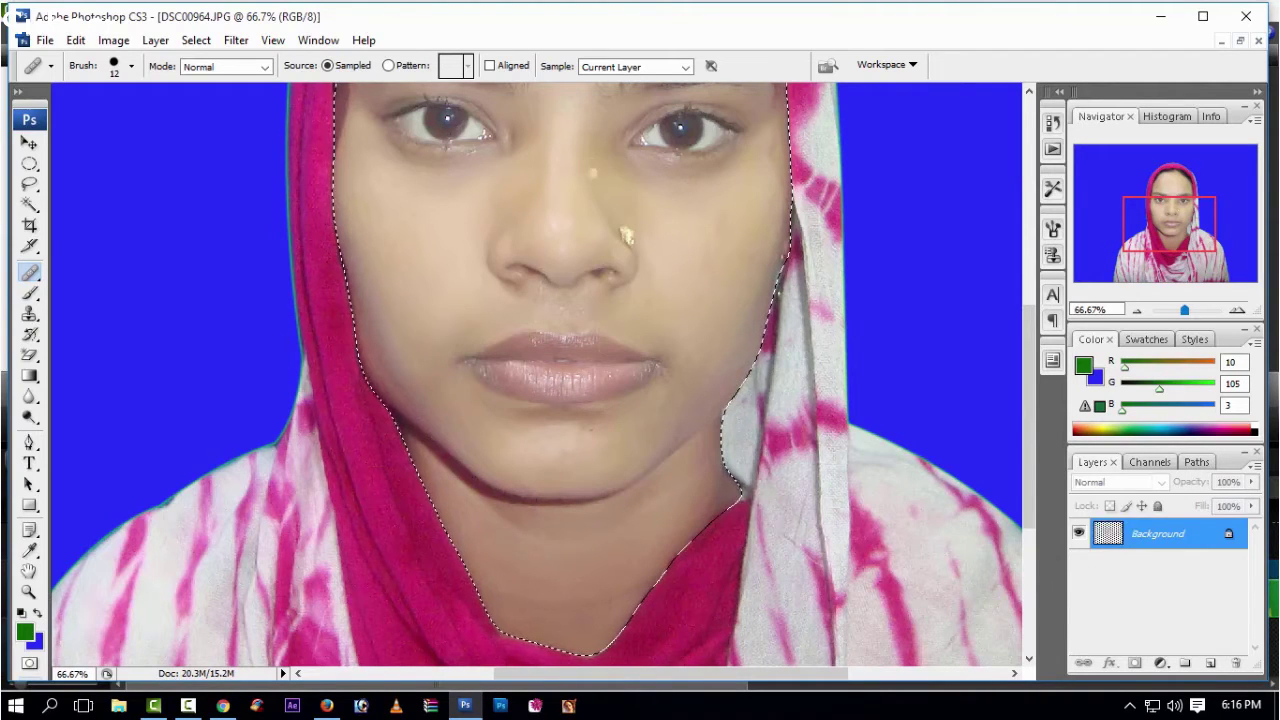
left_click(588, 162)
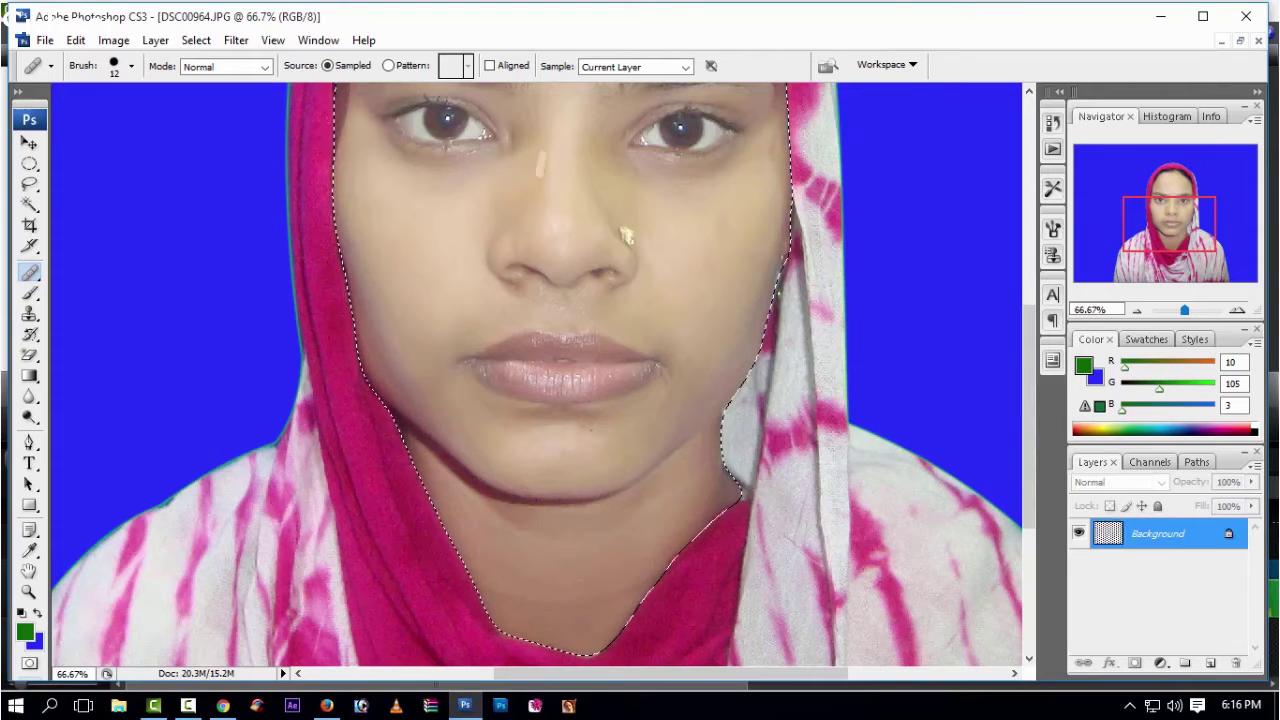
left_click(497, 152)
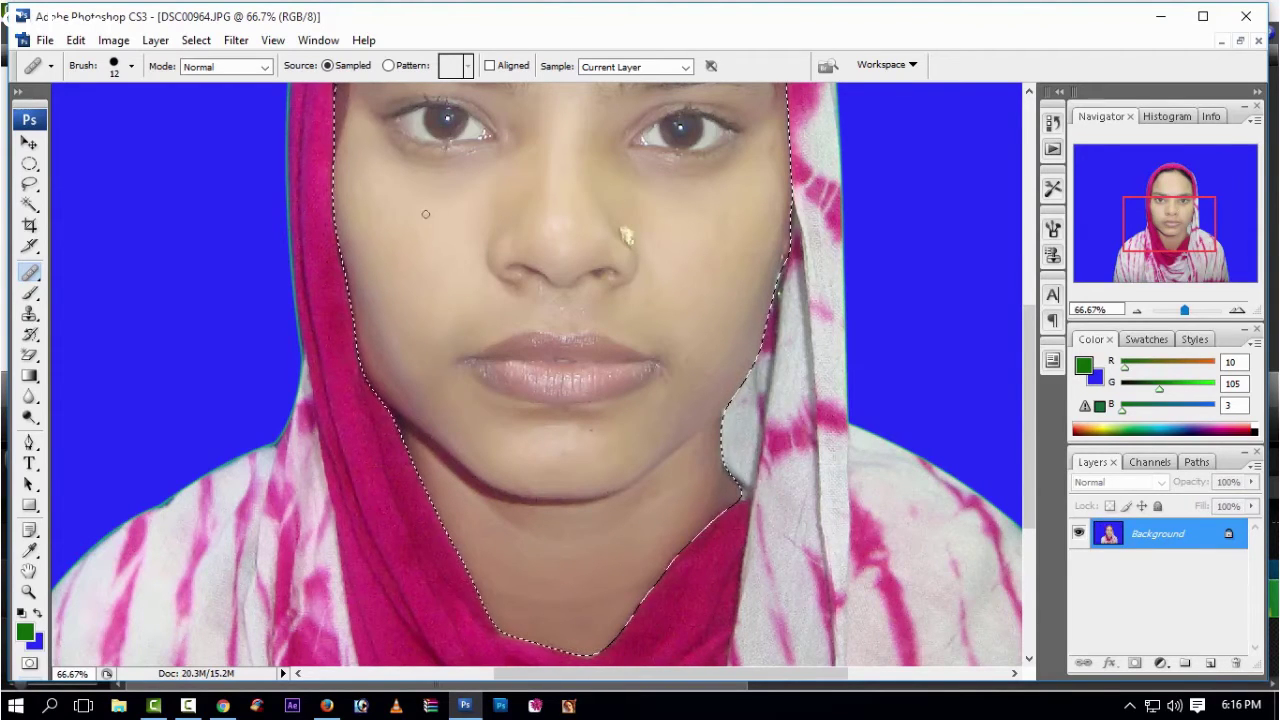
Step: Heal the blemishes at both lip corners, on the chin, below the lower lip and above the upper lip
left_click(457, 357)
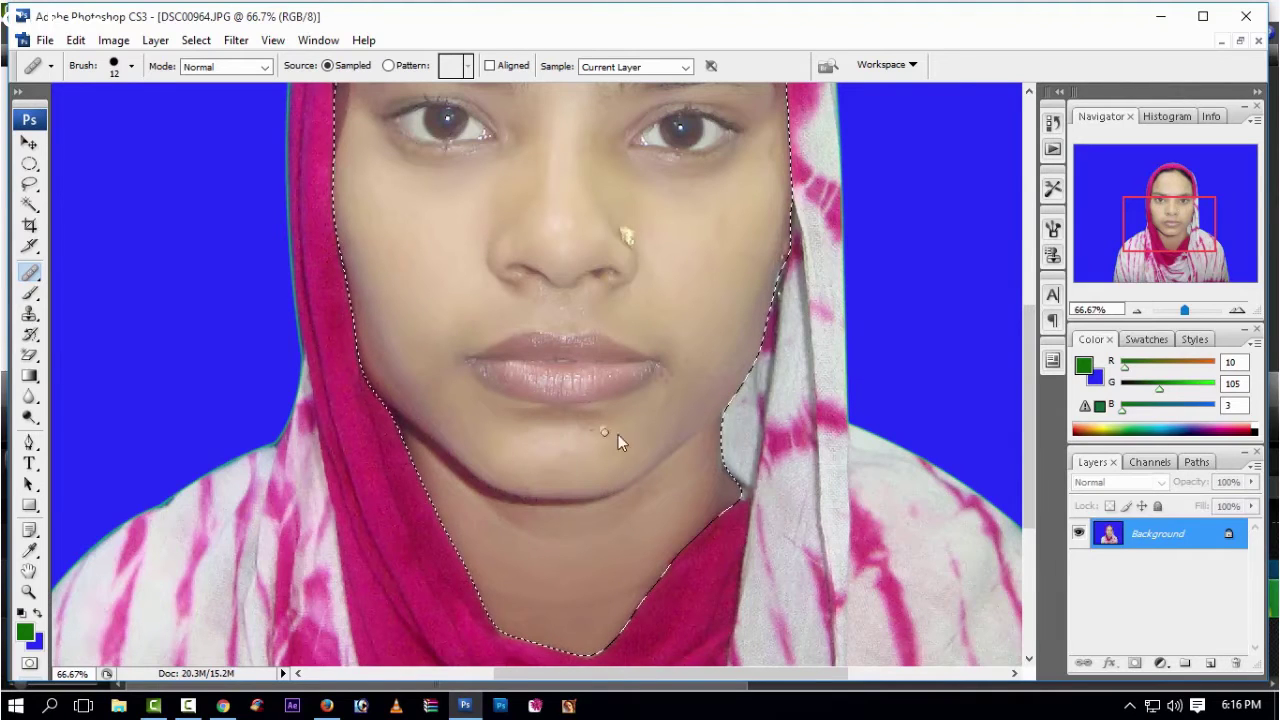
left_click(604, 432)
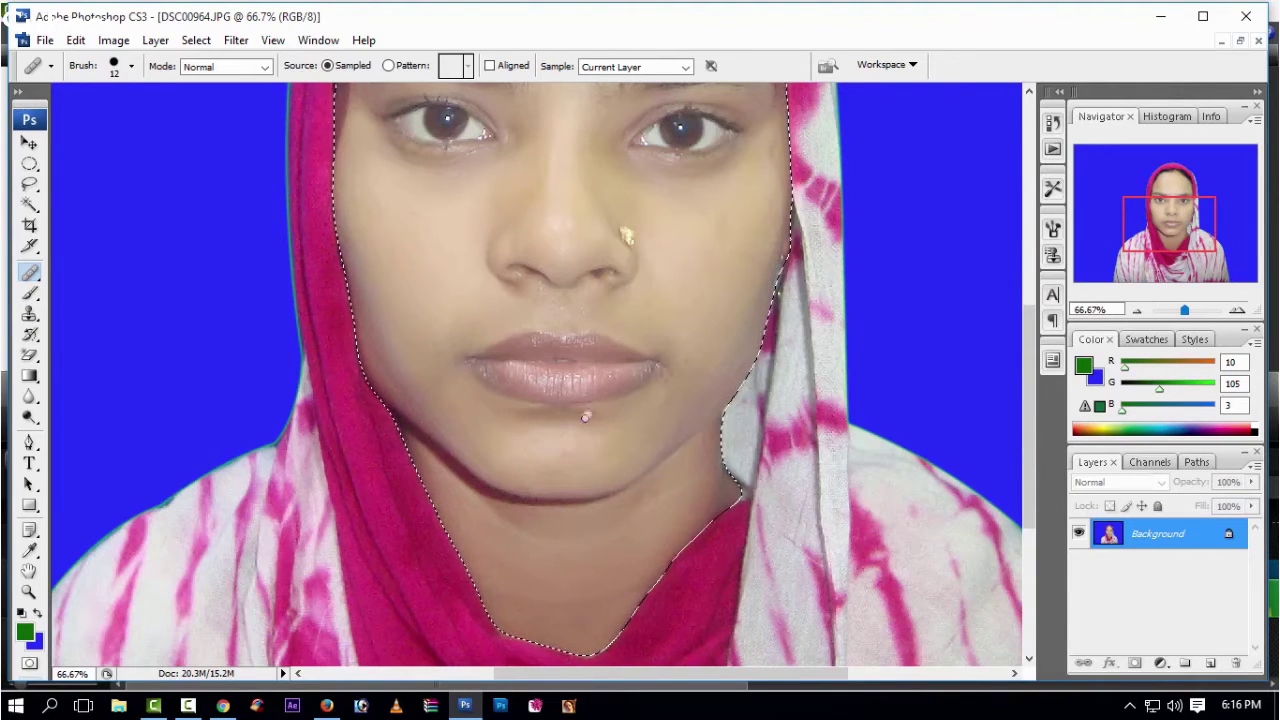
left_click(520, 410)
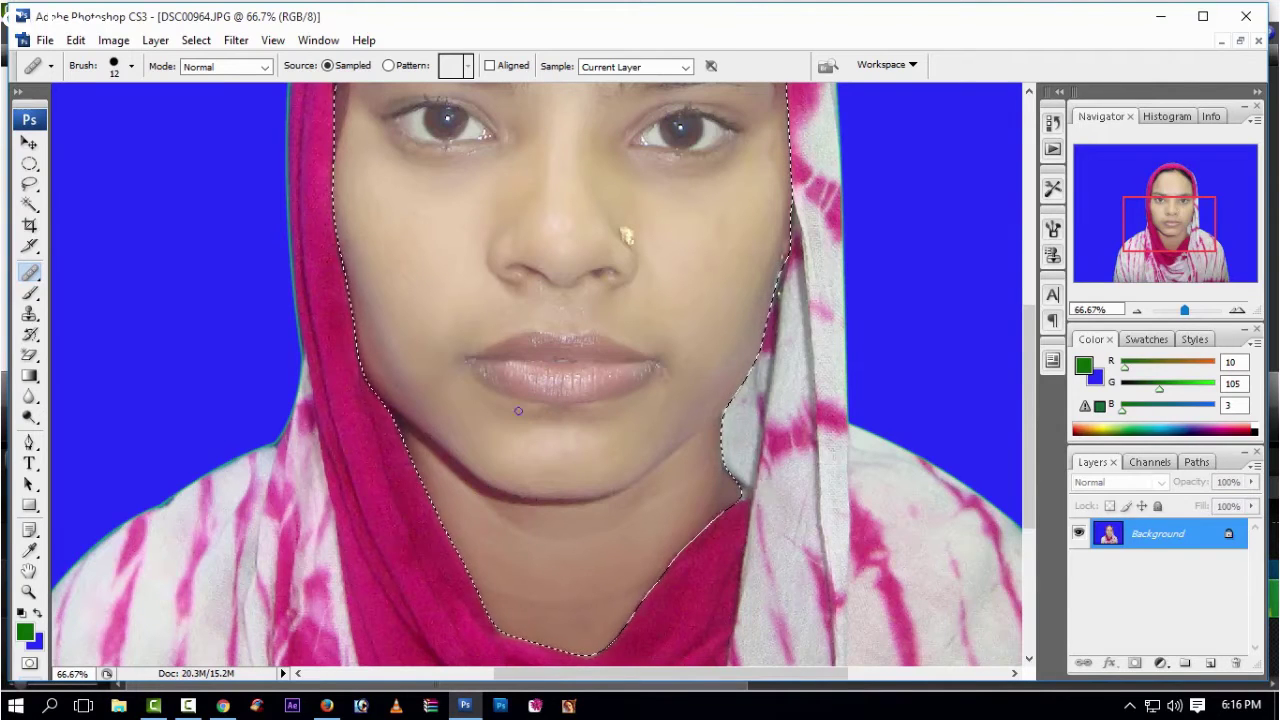
left_click_drag(567, 407, 586, 404)
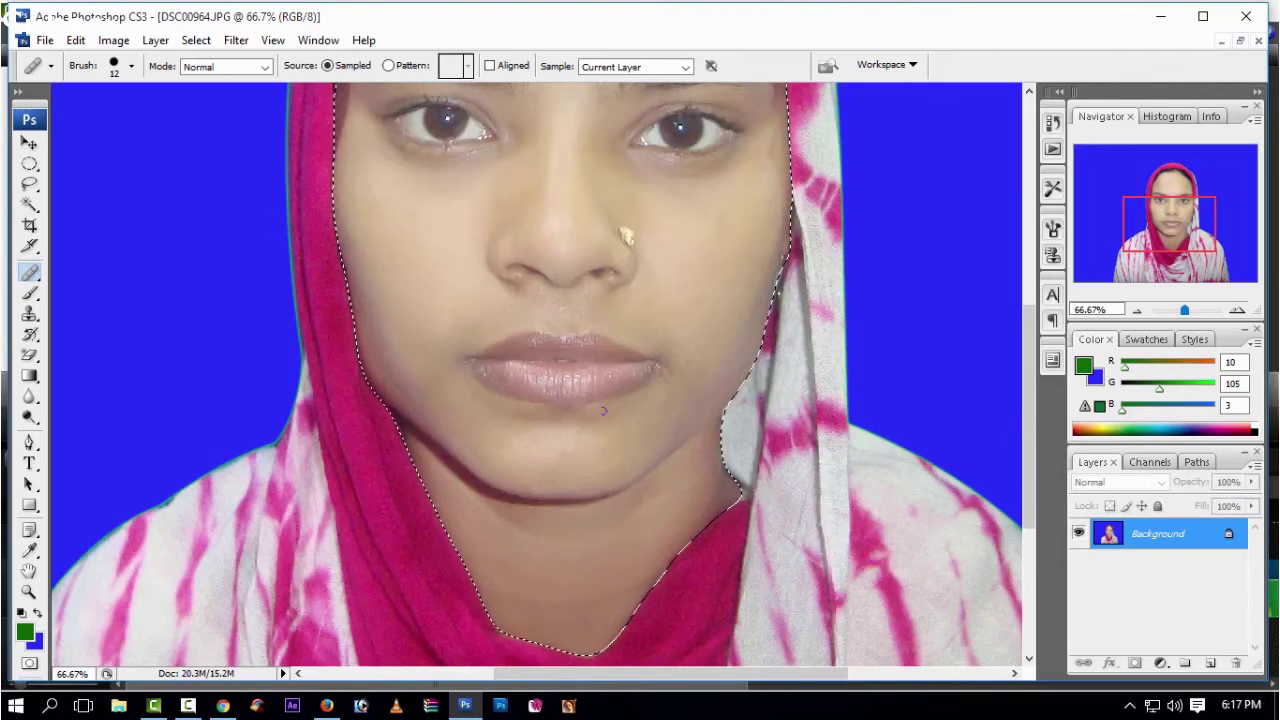
left_click_drag(572, 417, 550, 421)
left_click(666, 357)
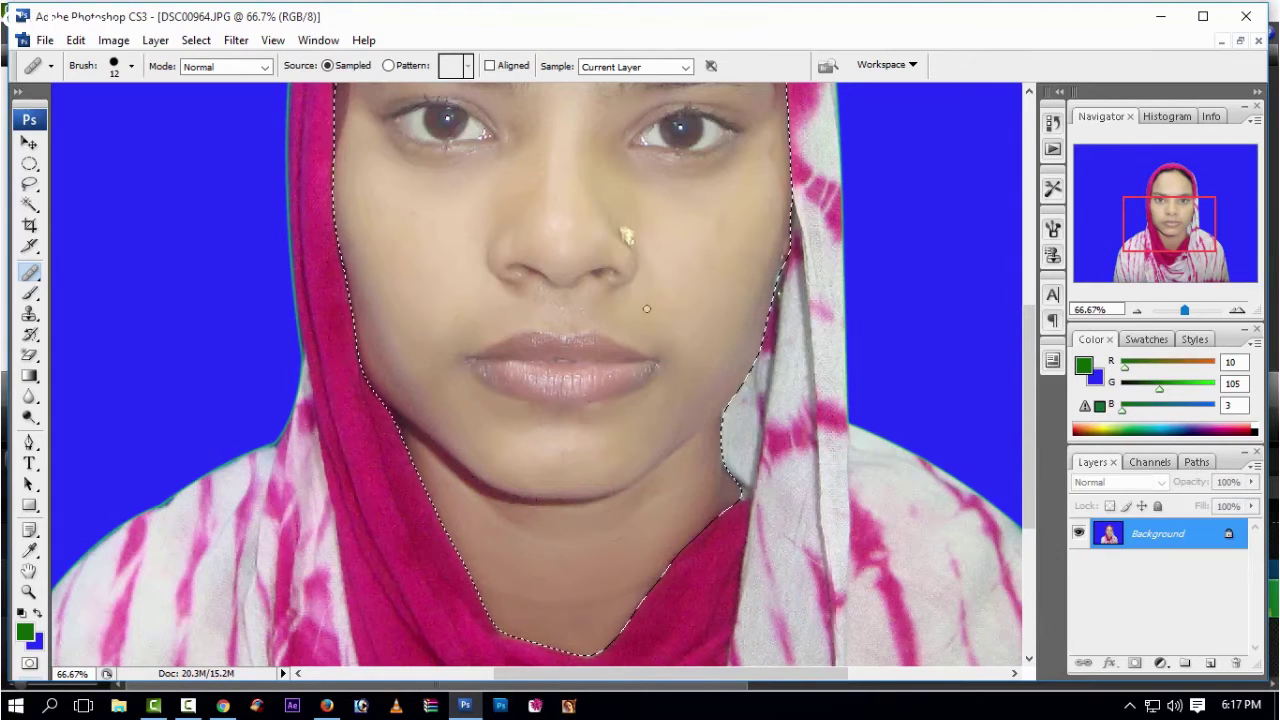
left_click(582, 324)
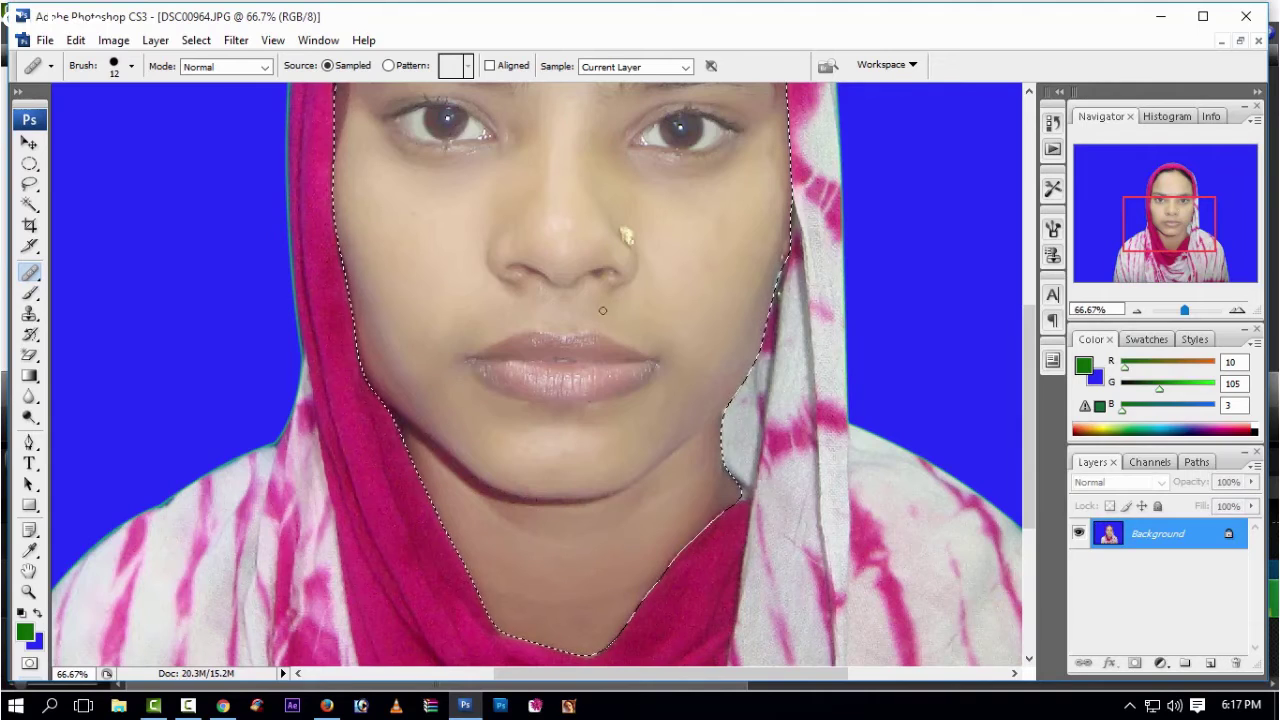
Step: Heal the spots on the right cheek, under the nose, down the left cheek and below the left eye
scroll(541, 357, "up", 3)
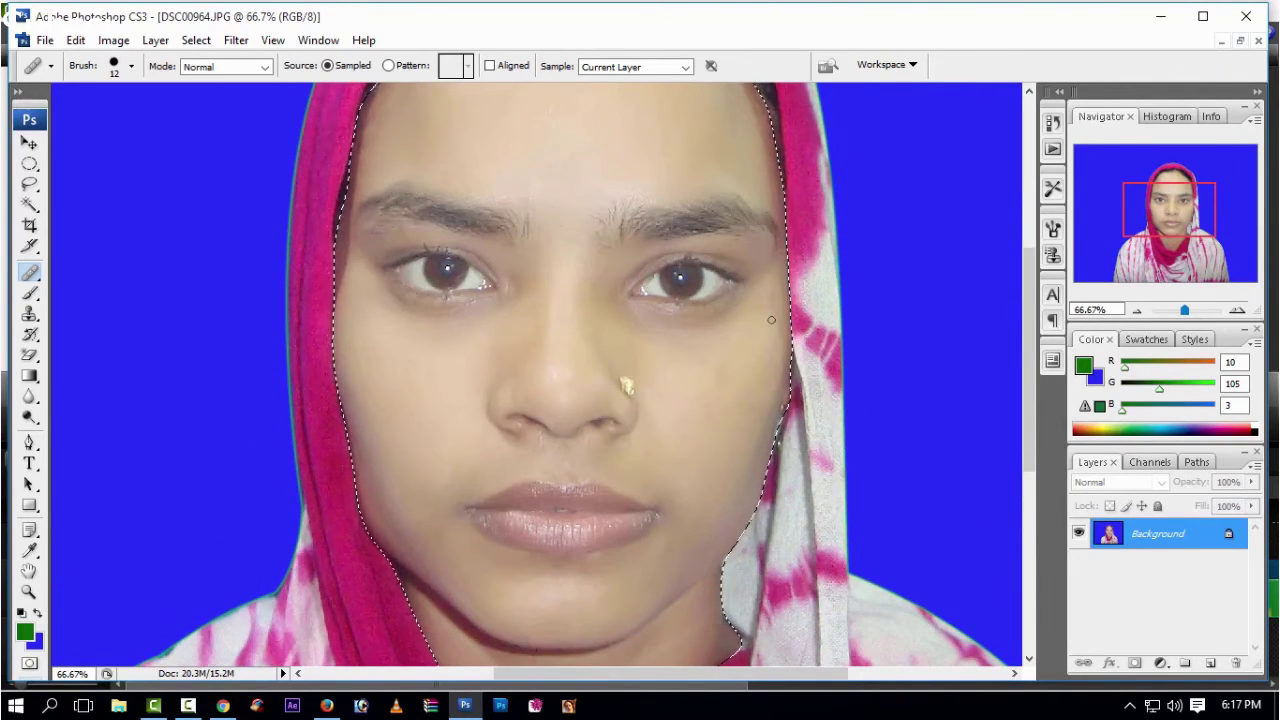
left_click(728, 368)
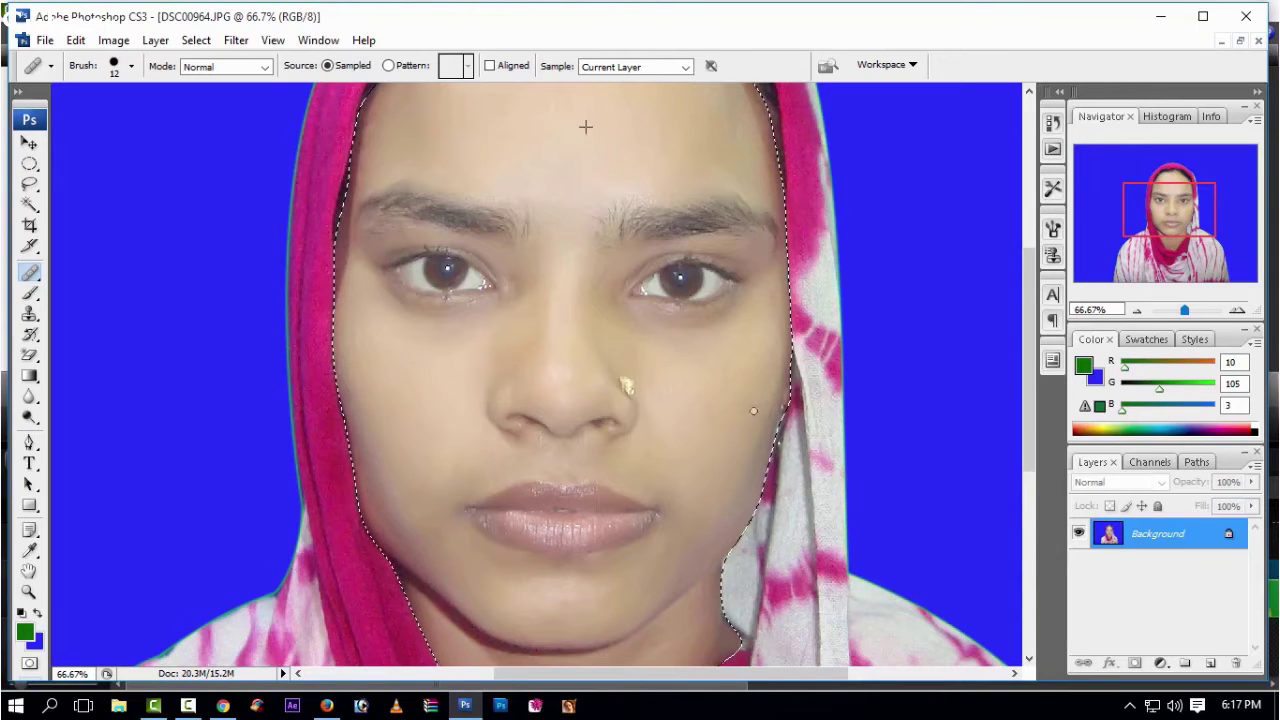
scroll(572, 310, "down", 3)
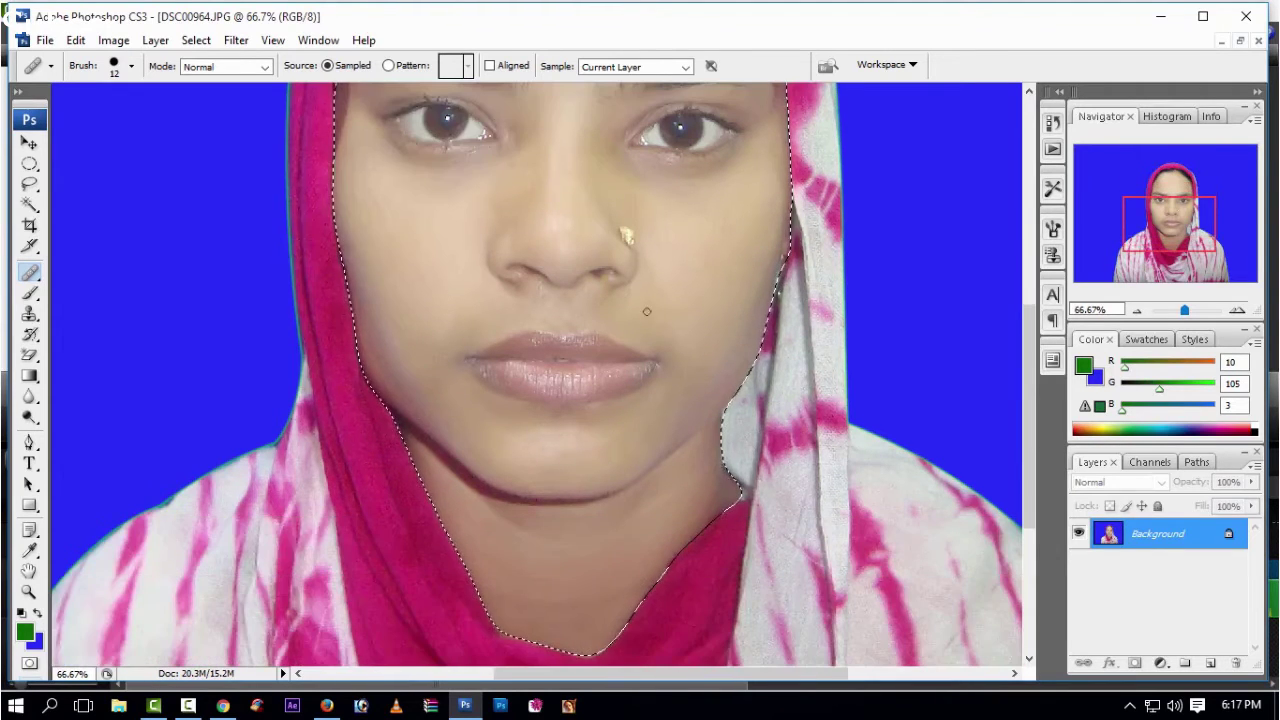
left_click(566, 297)
left_click(541, 288)
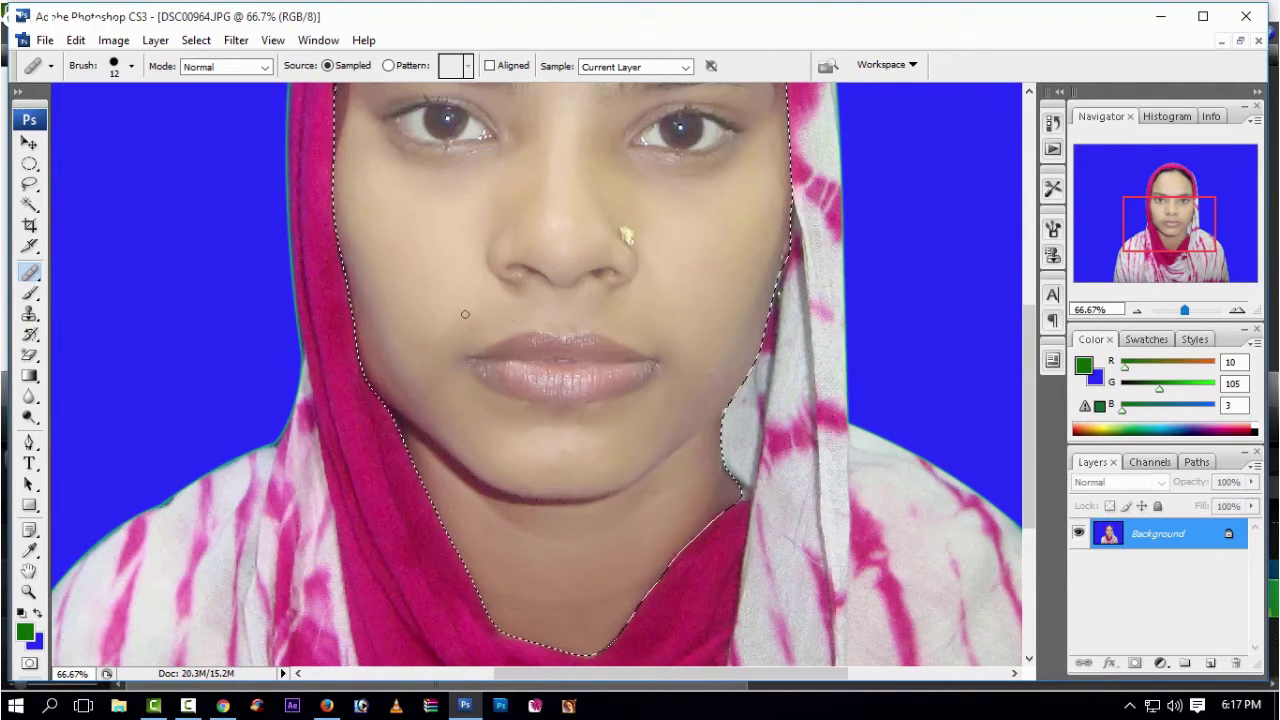
left_click(397, 331)
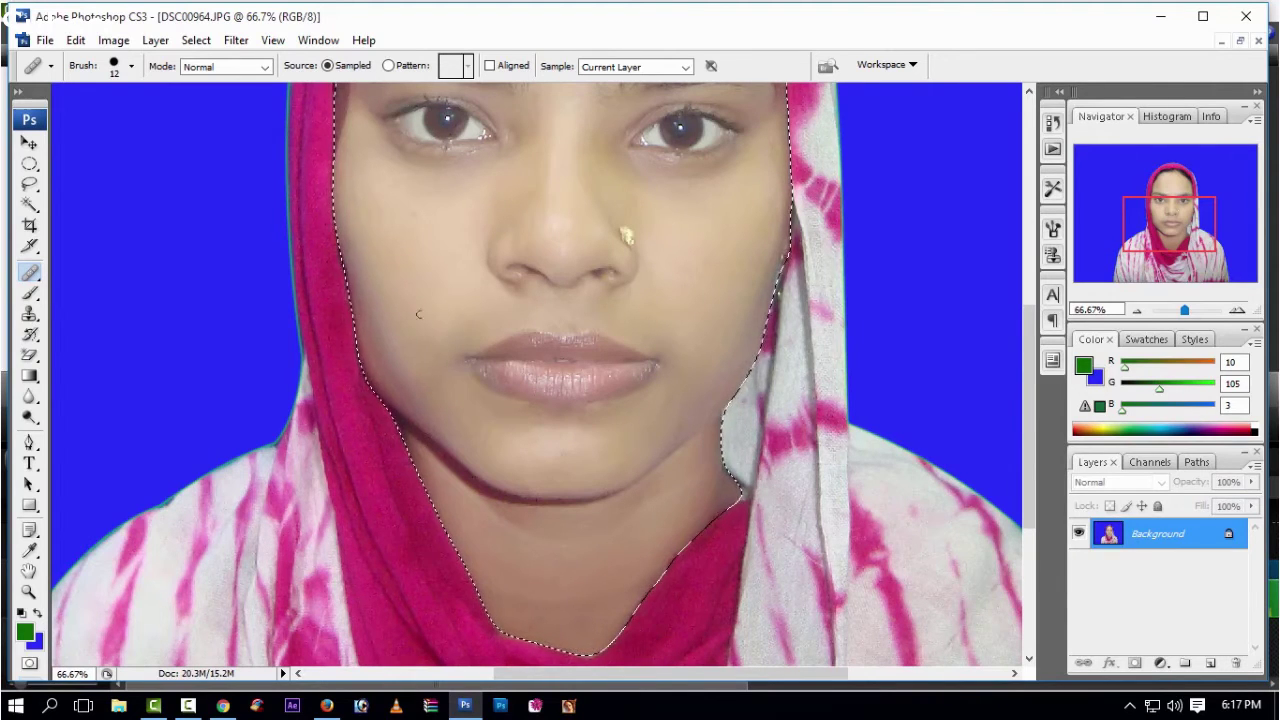
left_click(421, 372)
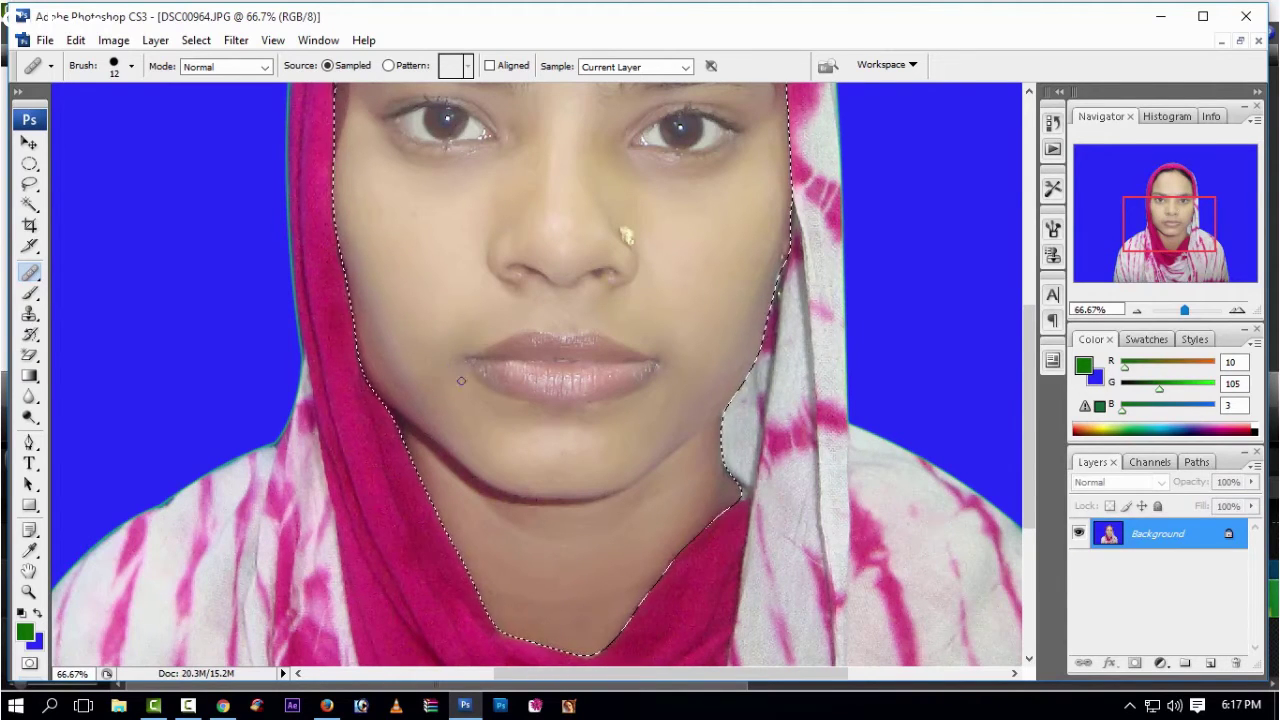
left_click(431, 192)
Step: Heal the forehead spot and smooth the skin along the forehead's right edge
scroll(459, 185, "up", 2)
scroll(520, 230, "up", 2)
scroll(570, 270, "up", 2)
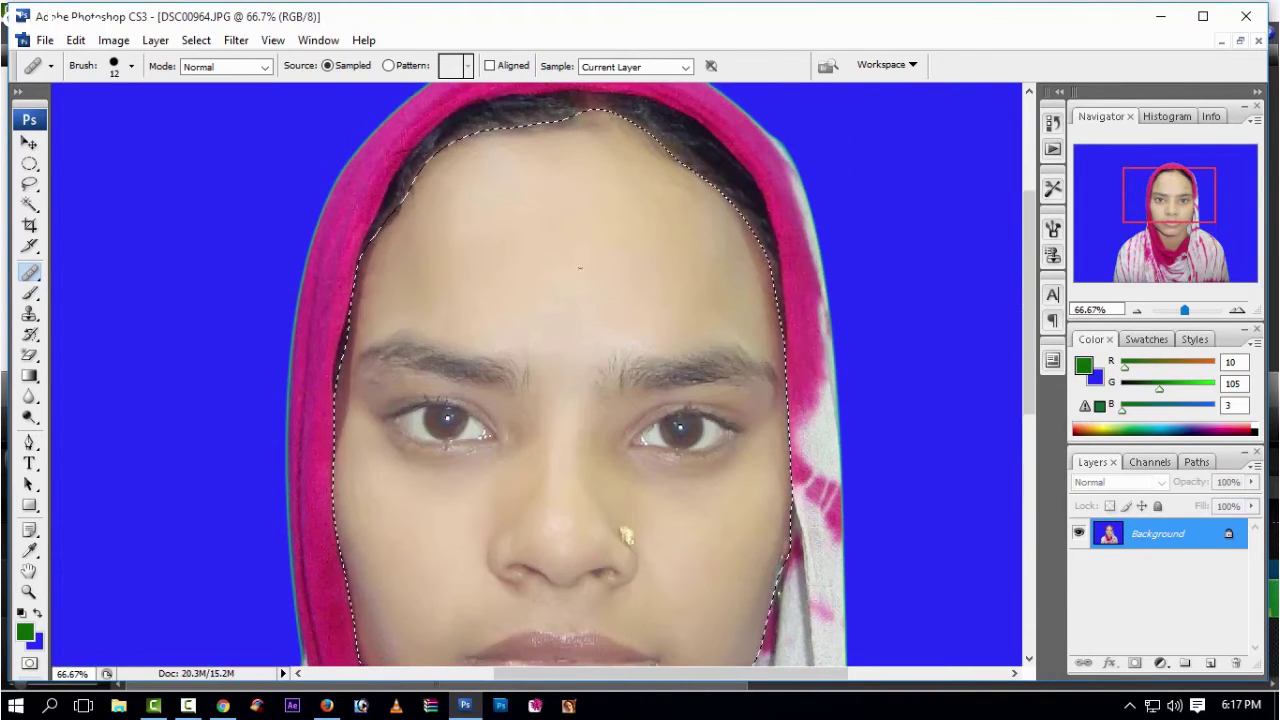
left_click(557, 214)
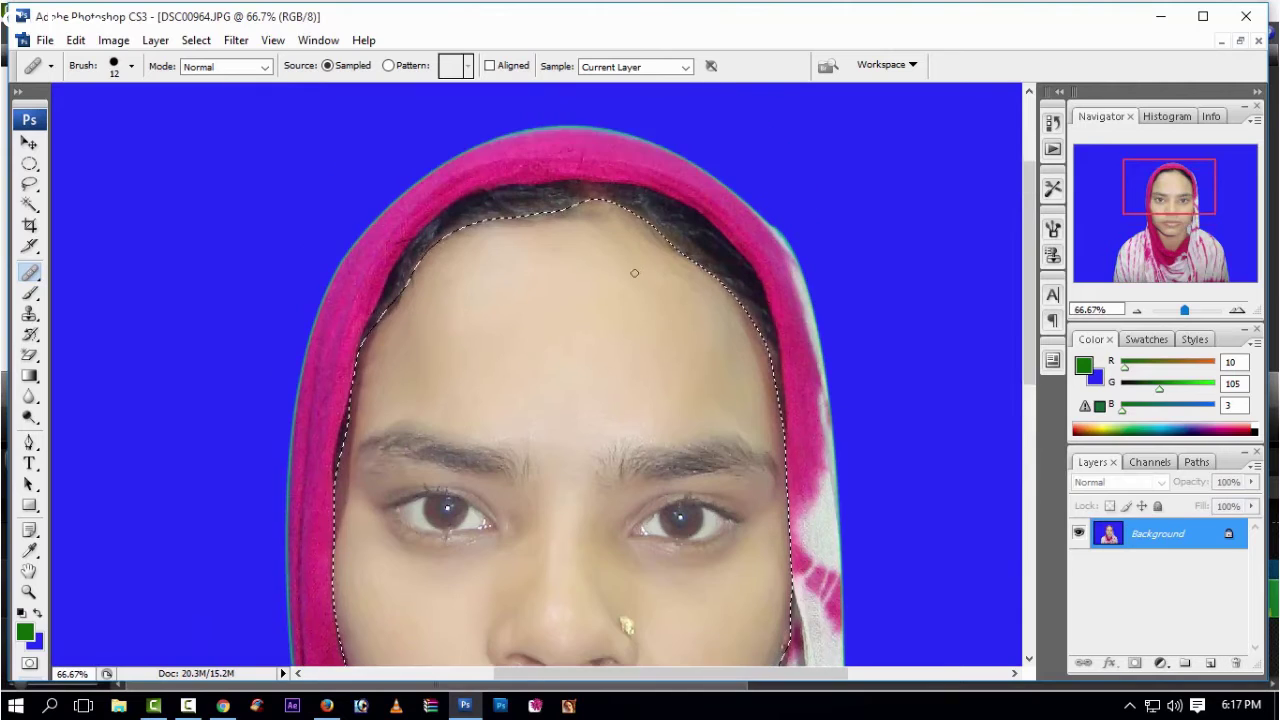
left_click(757, 280)
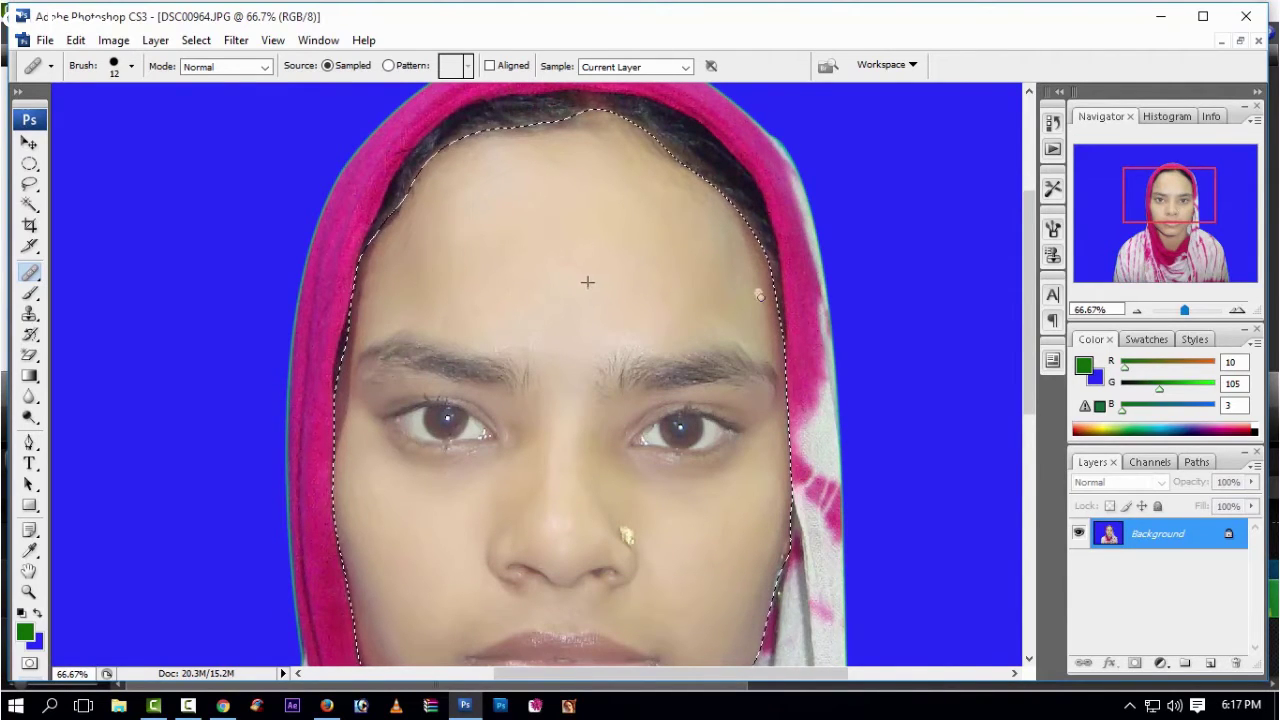
mouse_move(757, 296)
left_mouse_down()
mouse_move(765, 316)
mouse_move(766, 286)
left_mouse_up()
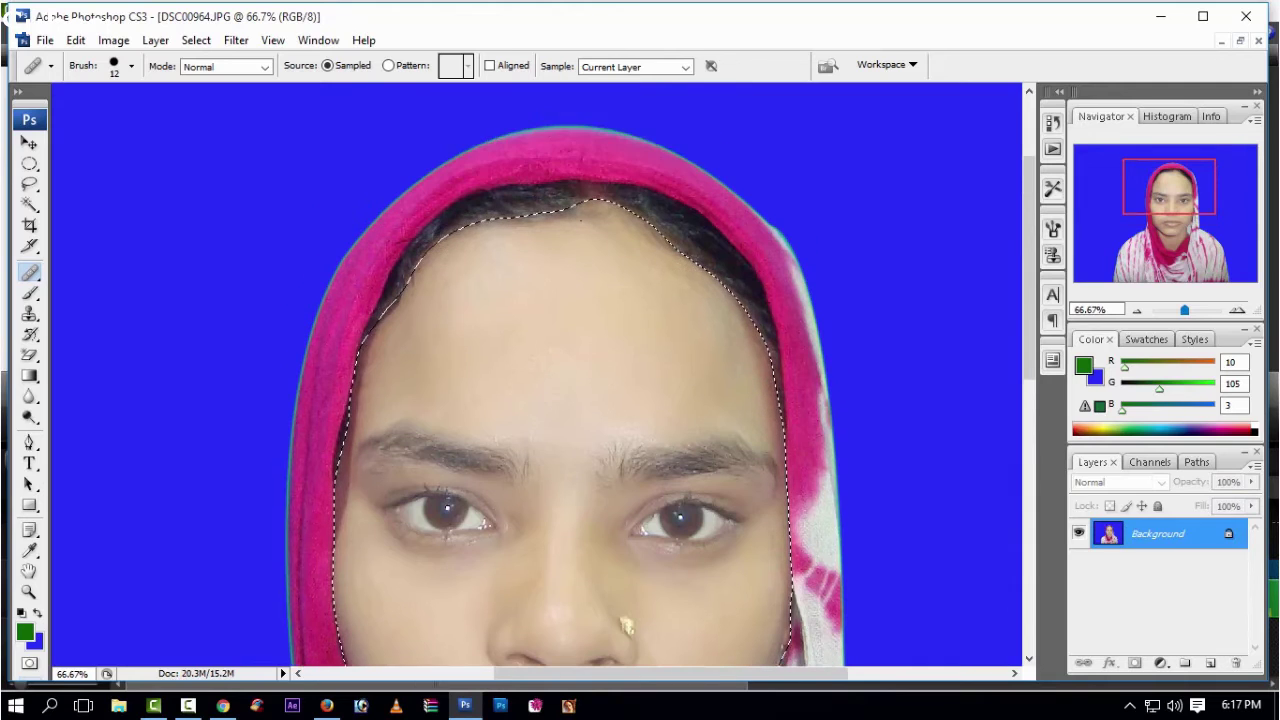
Step: Switch from the Healing Brush to the Brush Tool
scroll(675, 198, "down", 2)
scroll(675, 198, "down", 3)
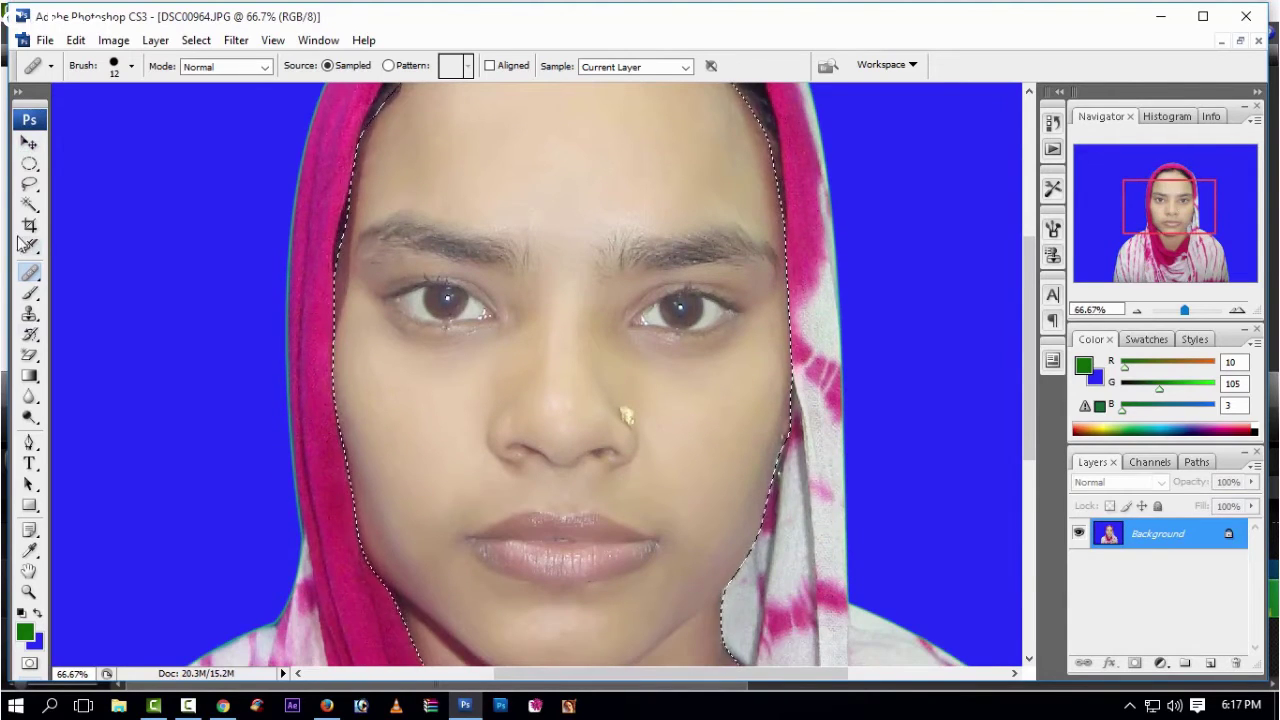
left_click(29, 293)
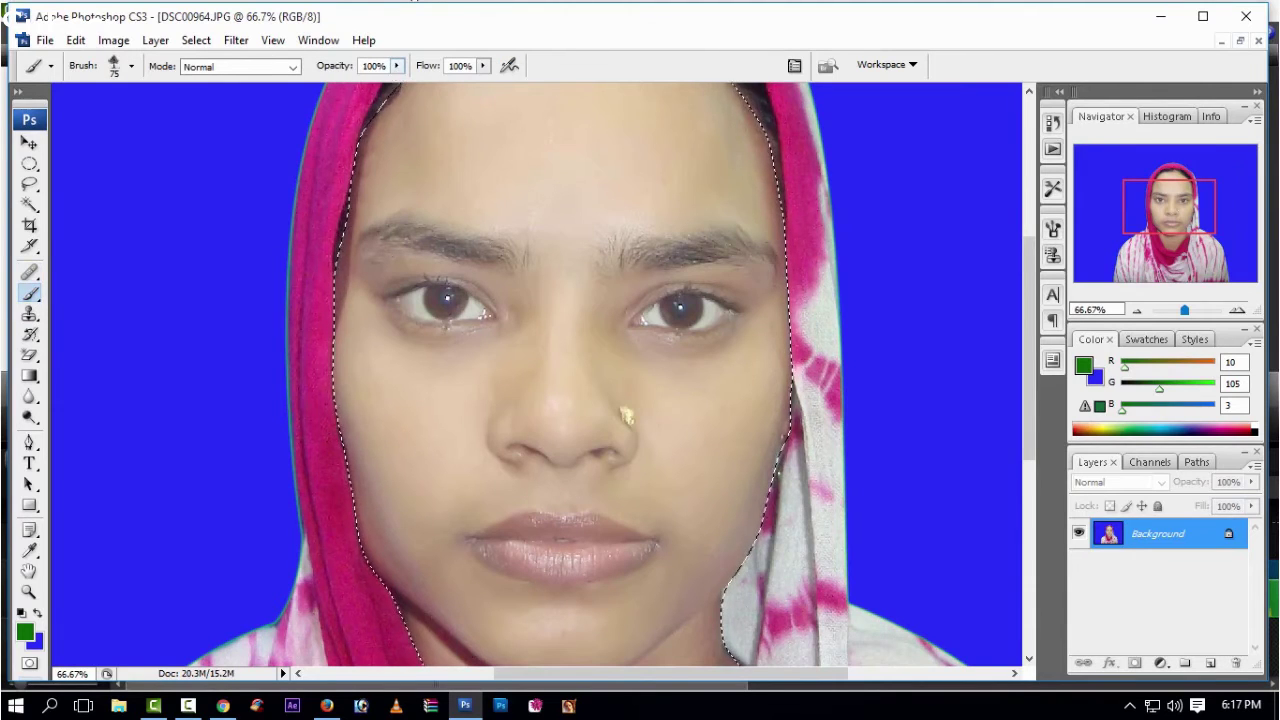
Step: Reset the brushes to the defaults and pick the soft 17 px brush
right_click(29, 293)
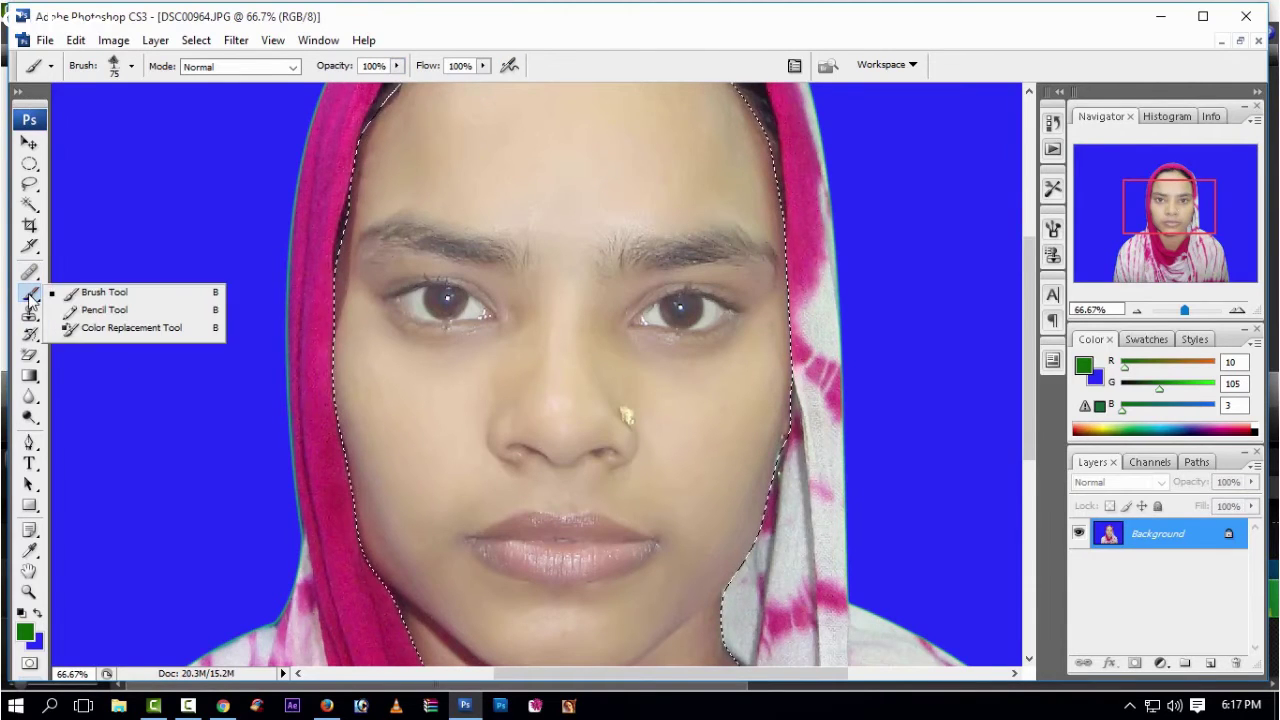
right_click(568, 248)
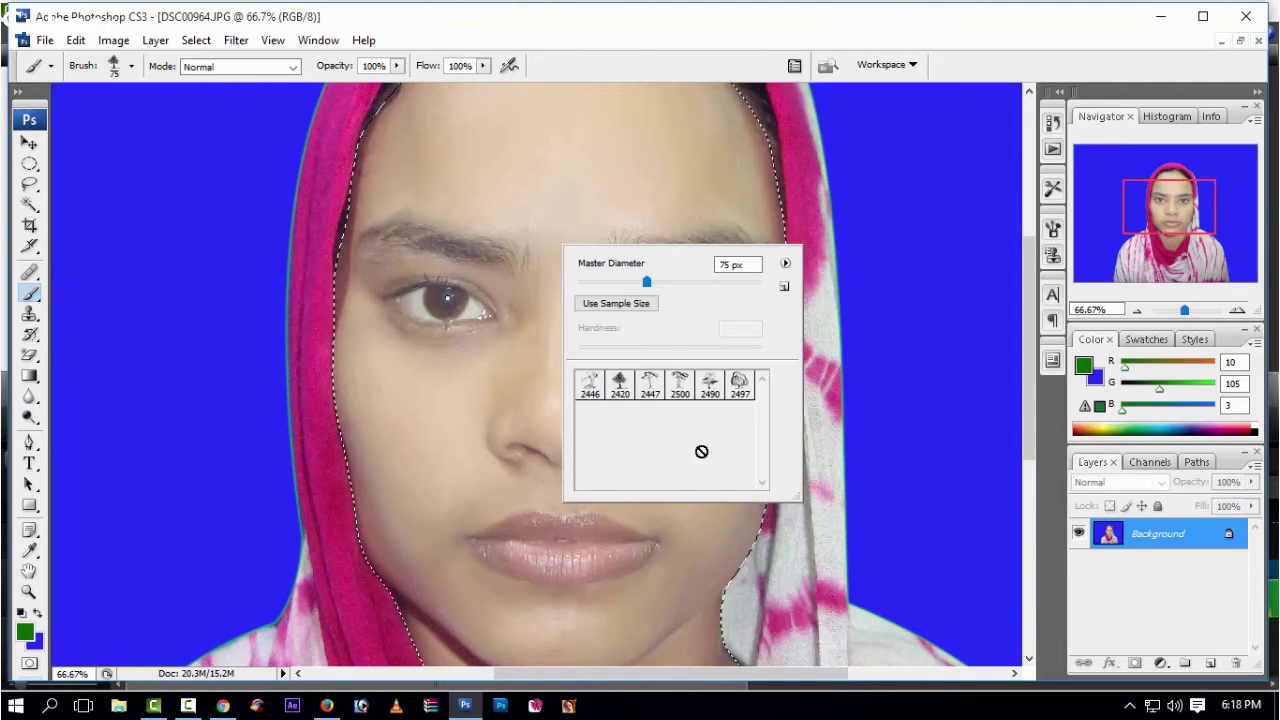
left_click(785, 263)
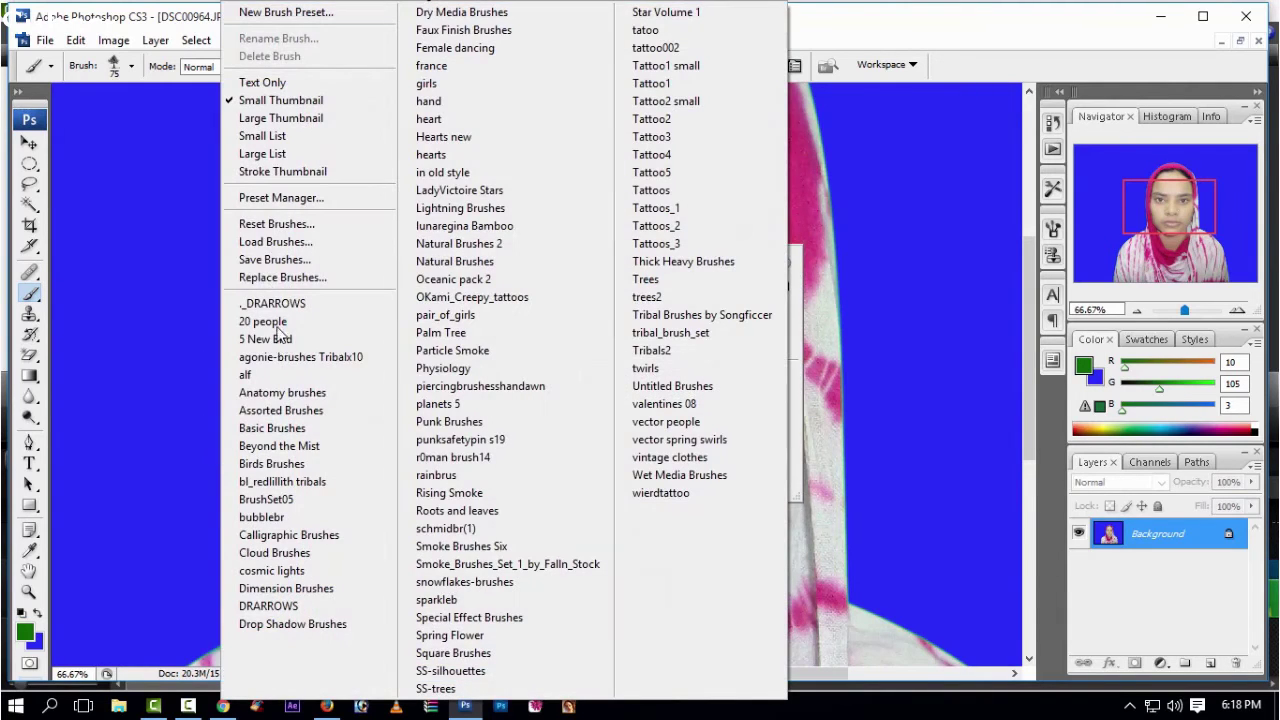
left_click(276, 224)
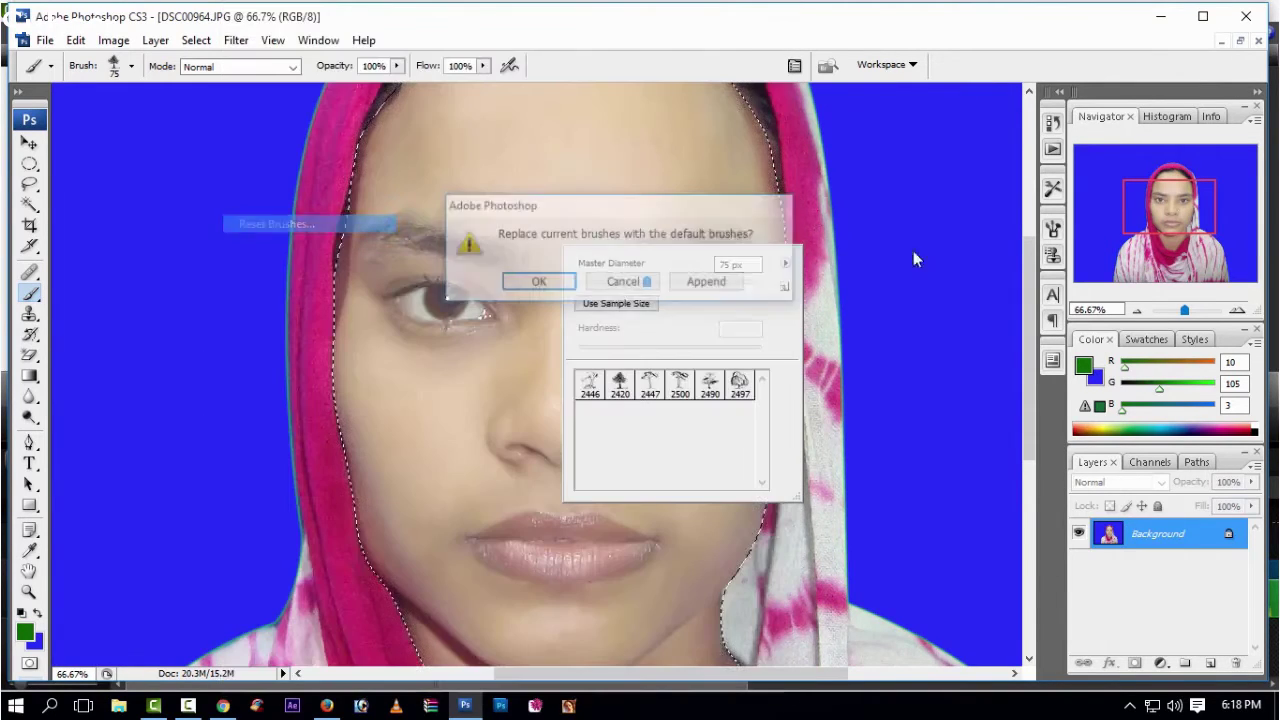
left_click(555, 282)
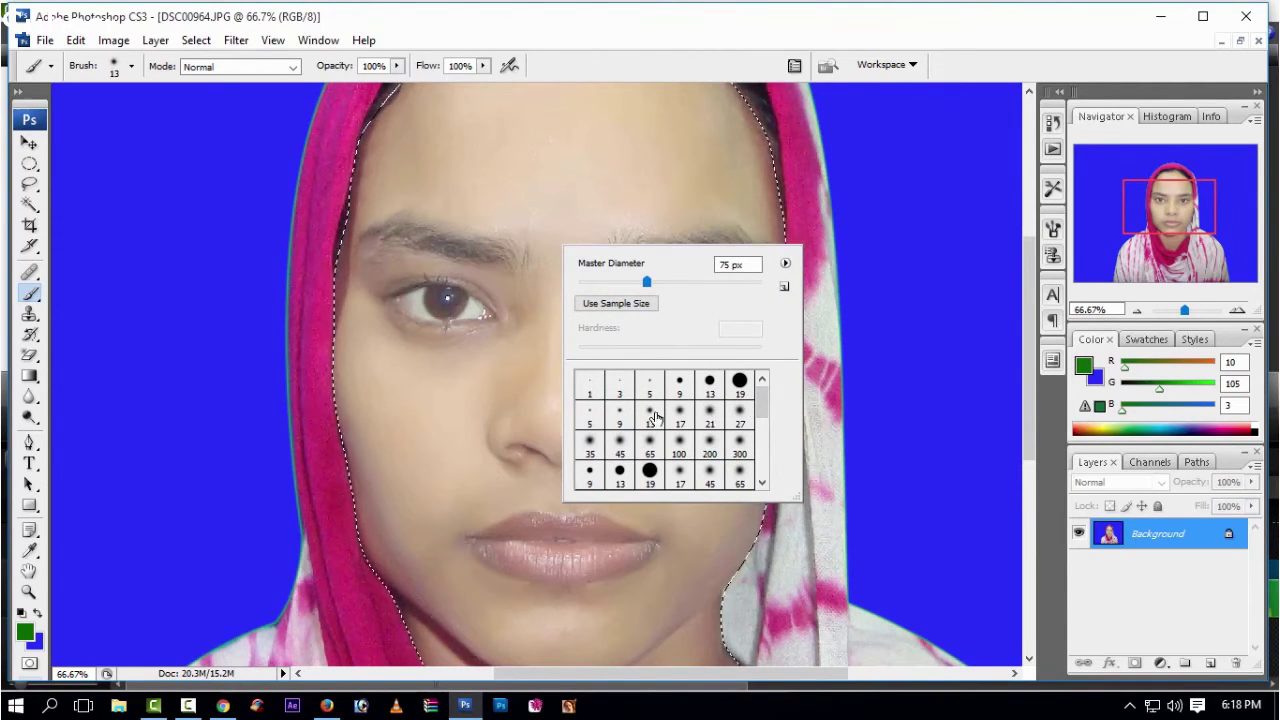
left_click(680, 415)
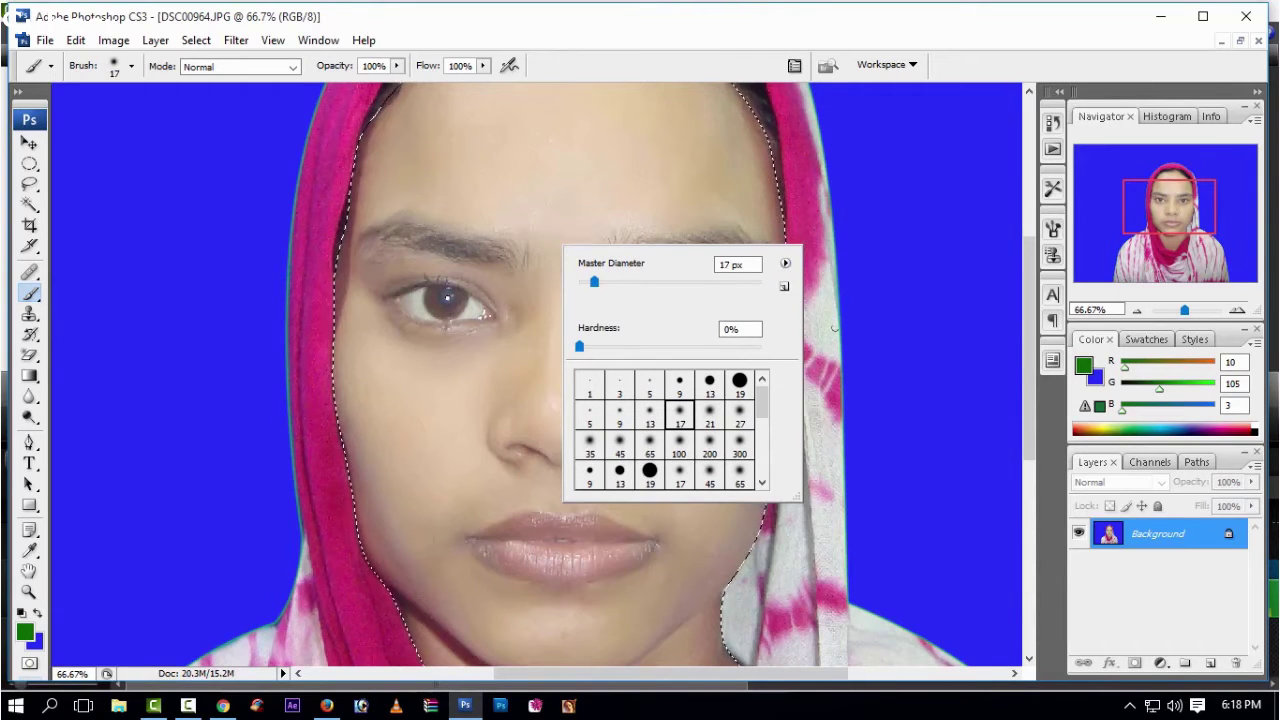
key("Return")
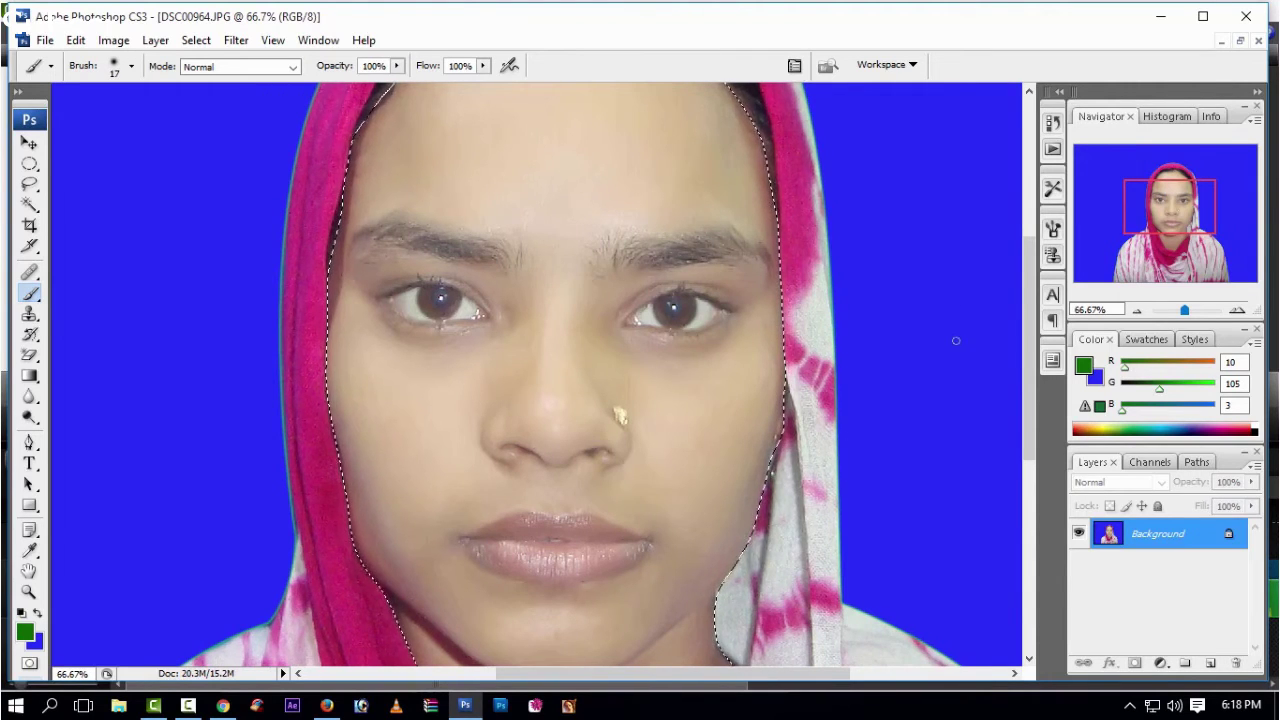
Step: Lower the brush Opacity to 24% and Flow to 20%
scroll(626, 211, "up", 2)
scroll(626, 211, "up", 2)
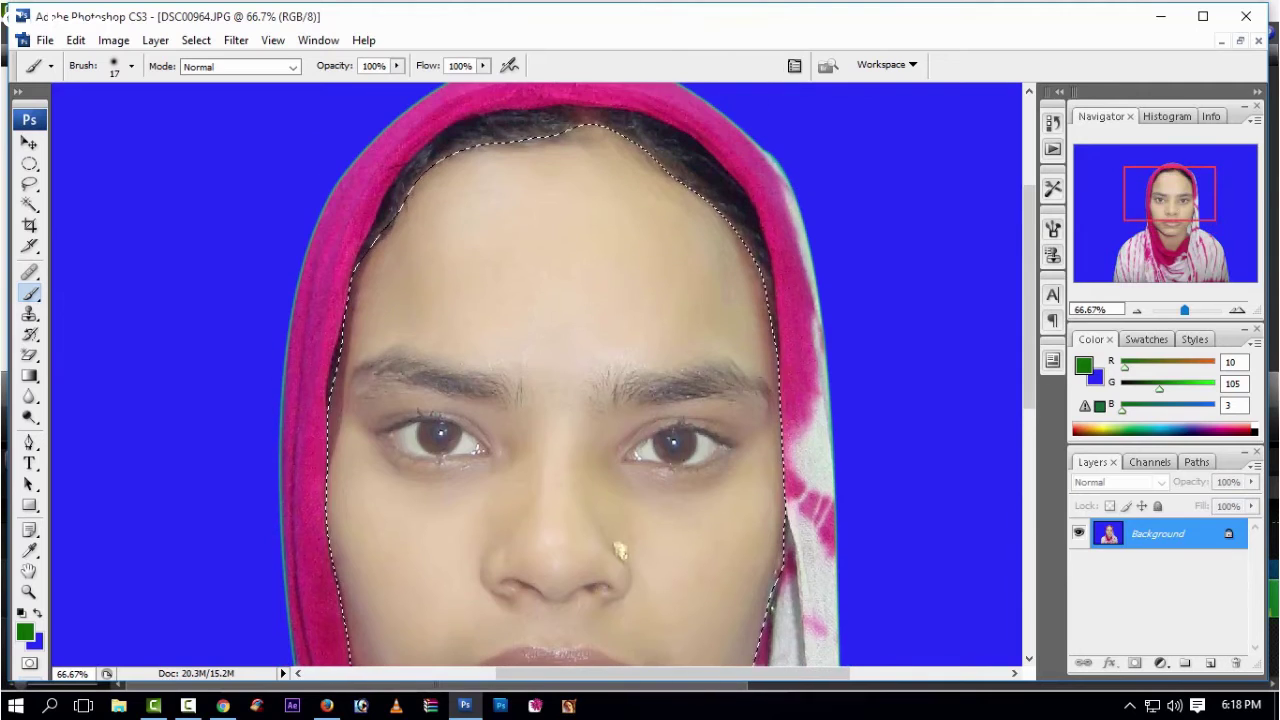
left_click(397, 70)
left_click_drag(397, 80, 327, 85)
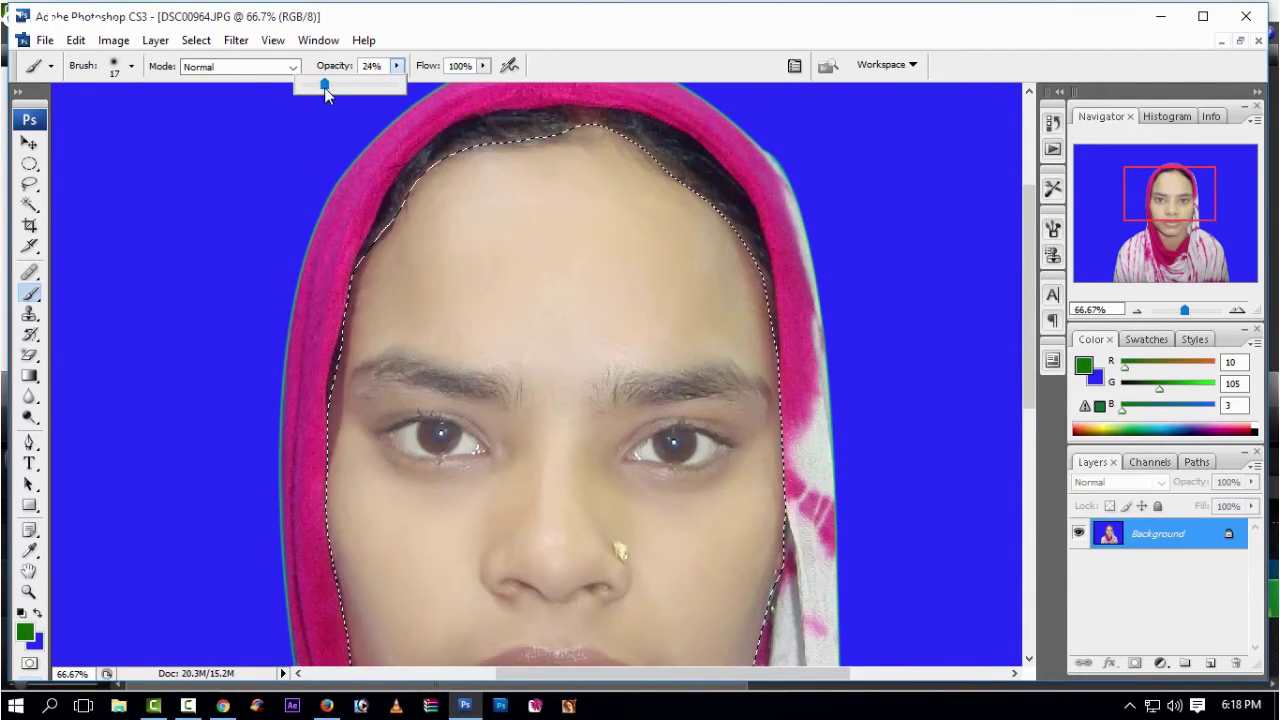
left_click(482, 65)
left_click_drag(437, 80, 408, 92)
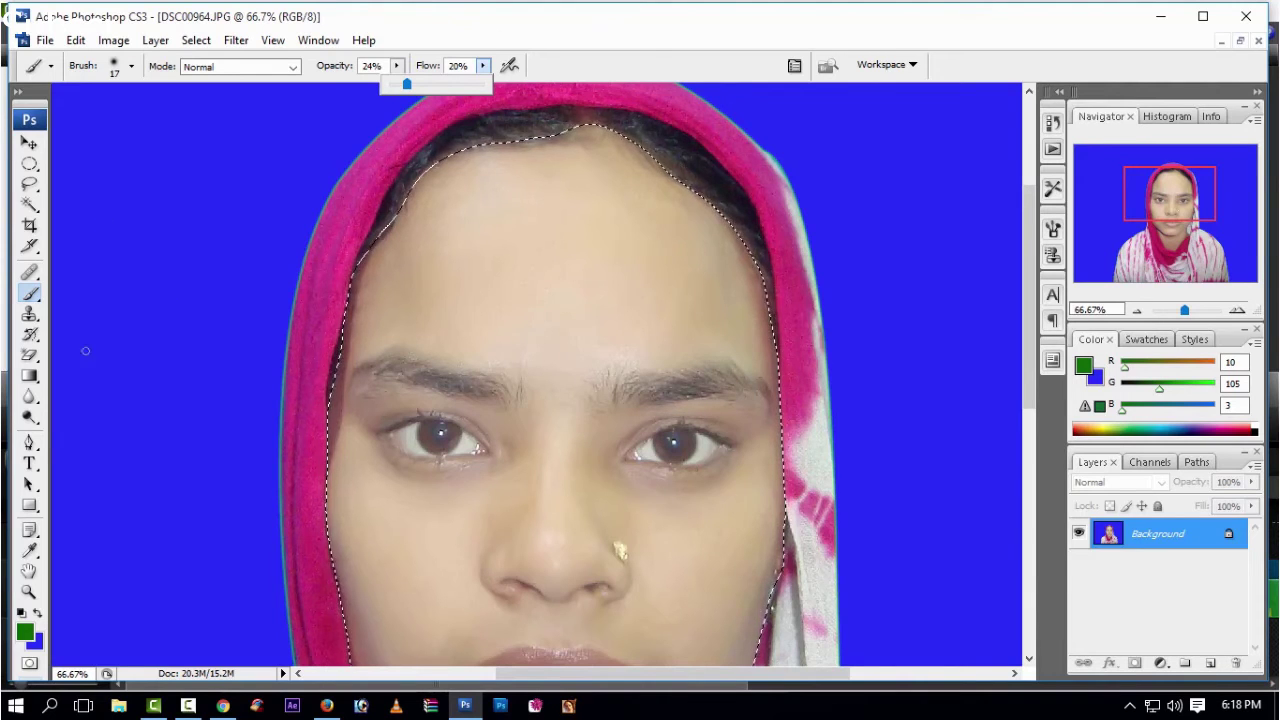
scroll(32, 537, "down", 2)
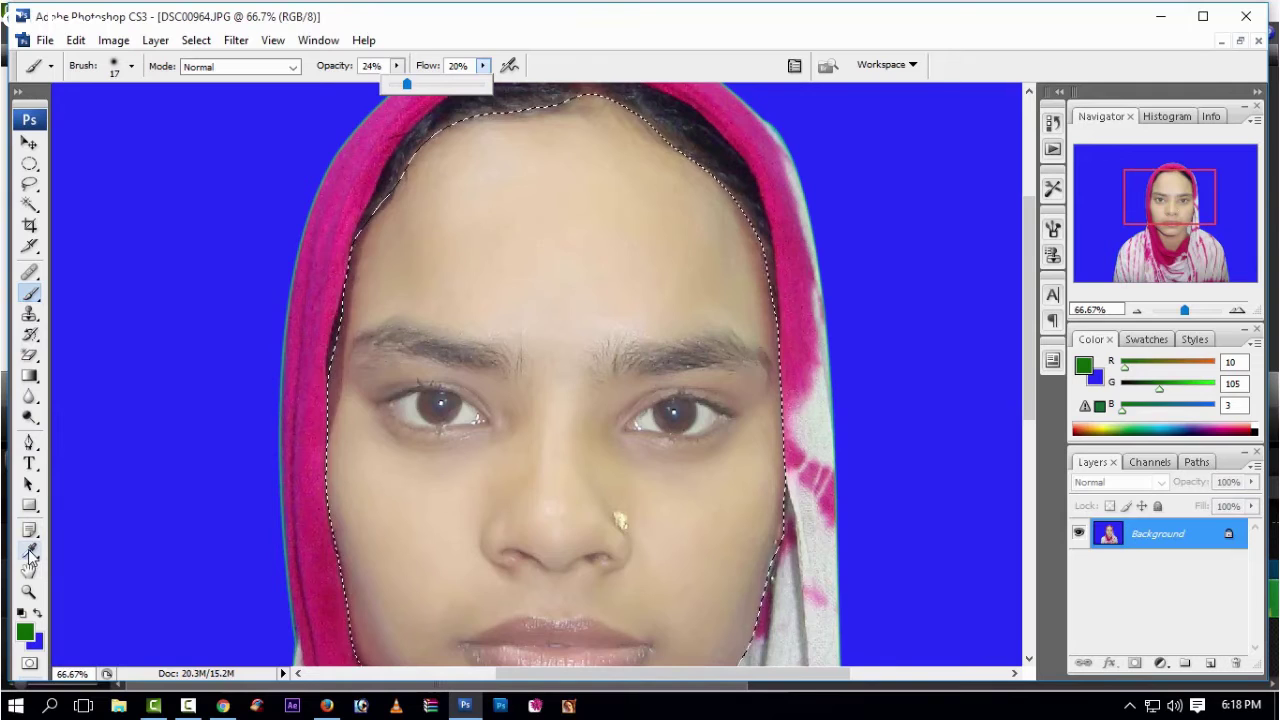
Step: Resize the brush to a 70 px Master Diameter with 0% hardness
left_click(30, 552)
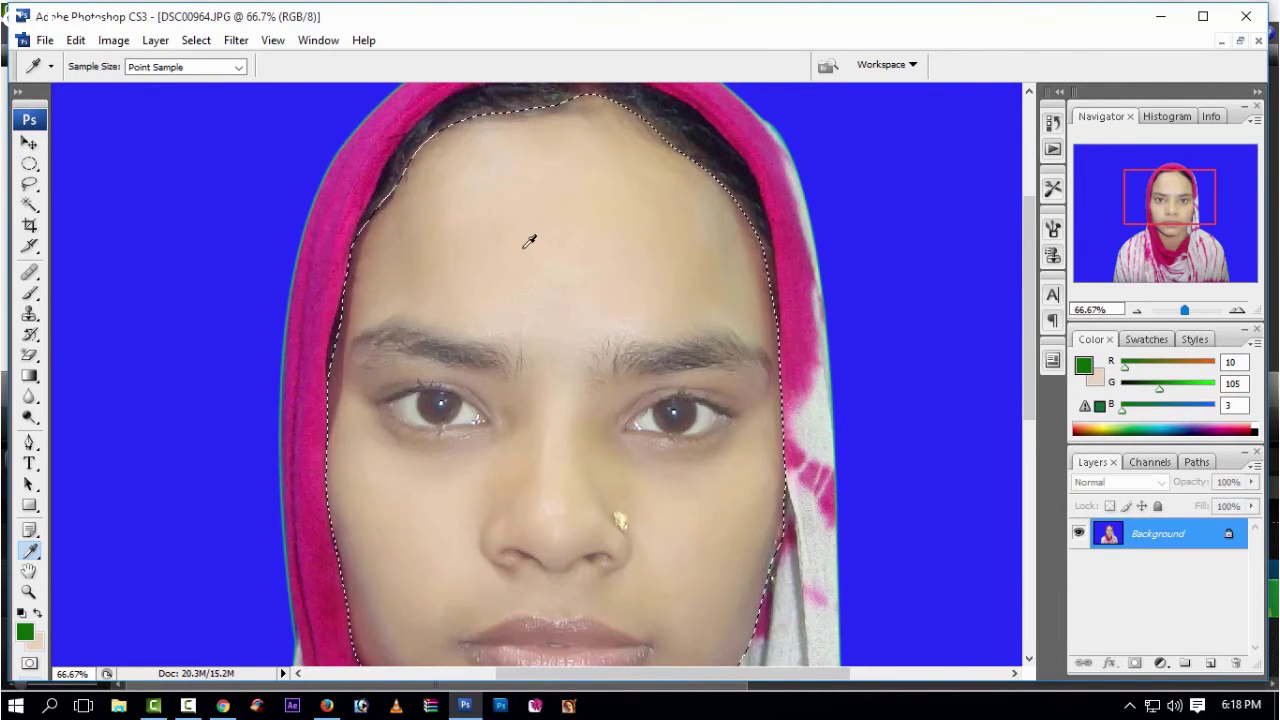
left_click(29, 293)
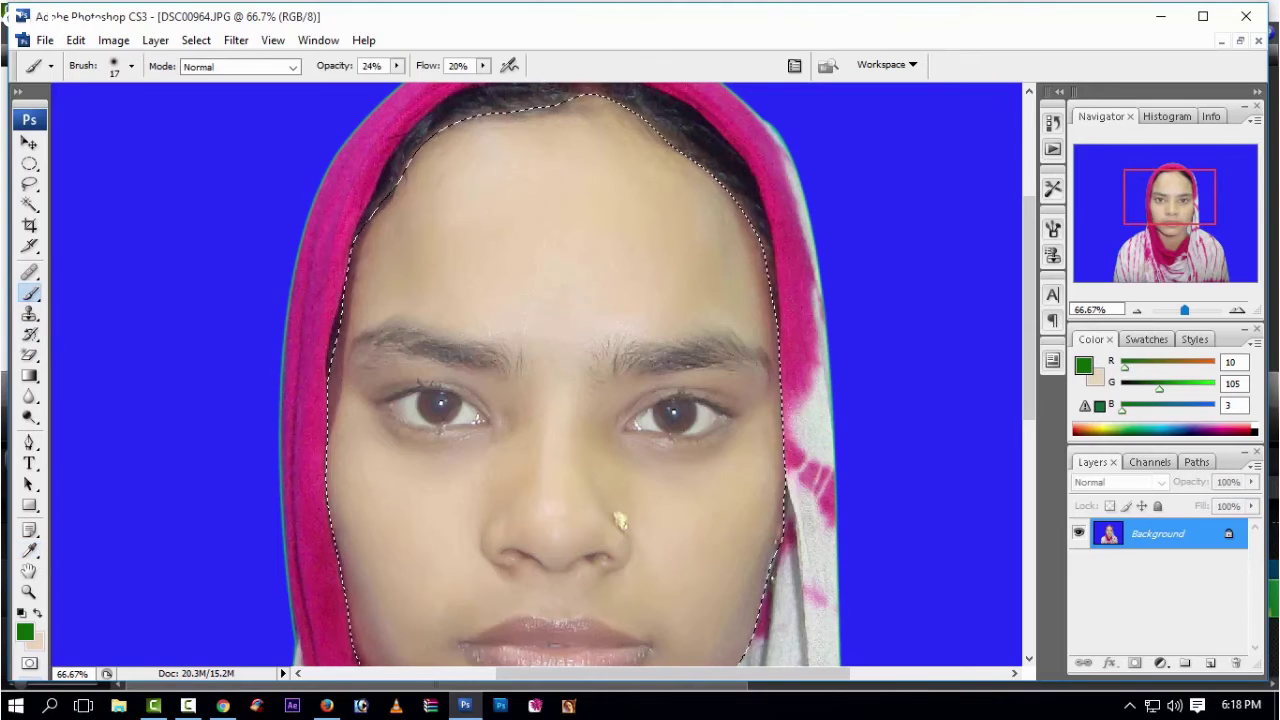
key("bracketright")
key("bracketright")
key("bracketright")
key("bracketright")
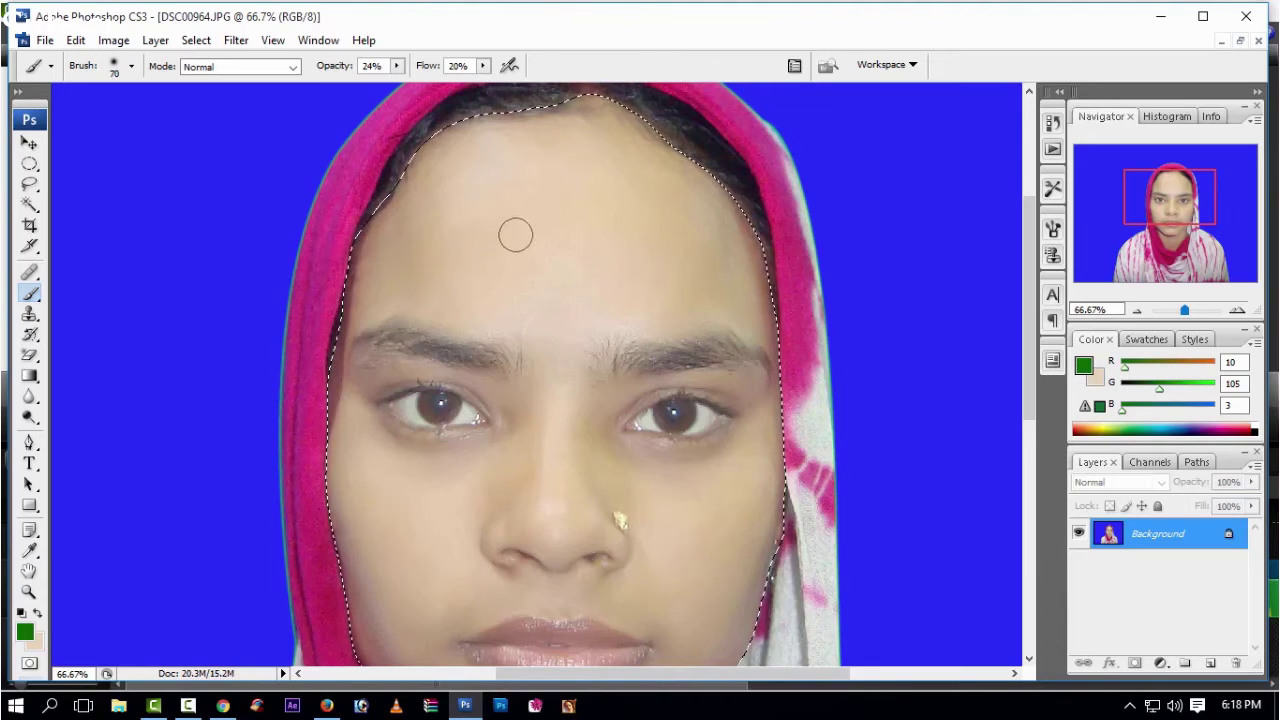
key("bracketright")
key("bracketright")
key("bracketright")
right_click(515, 234)
left_click_drag(616, 276, 576, 271)
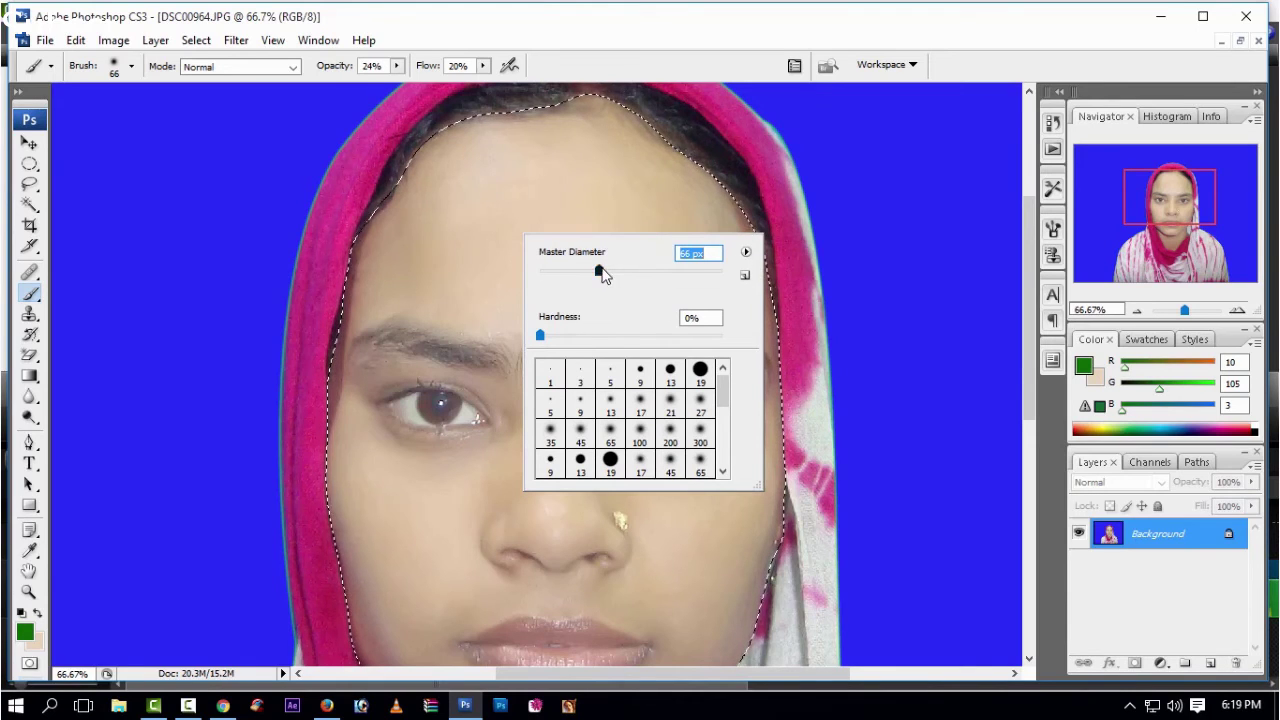
left_click_drag(579, 273, 603, 272)
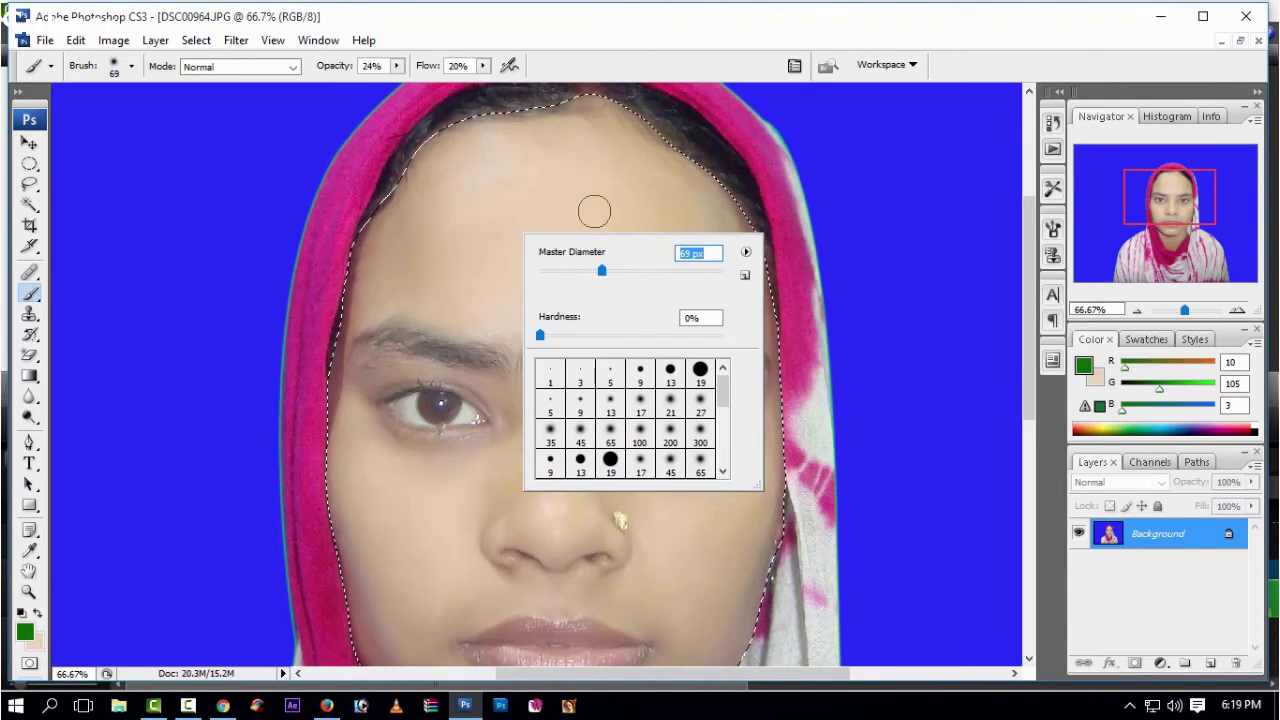
type("]")
key("BackSpace")
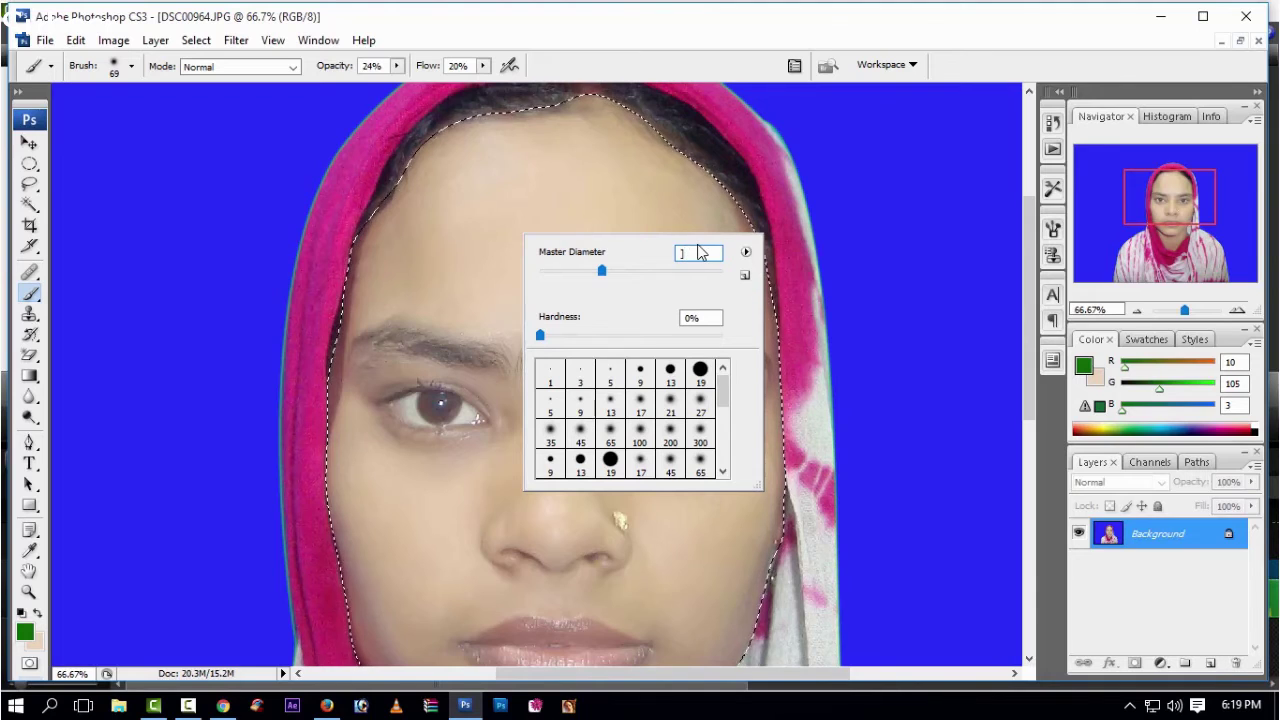
key("Return")
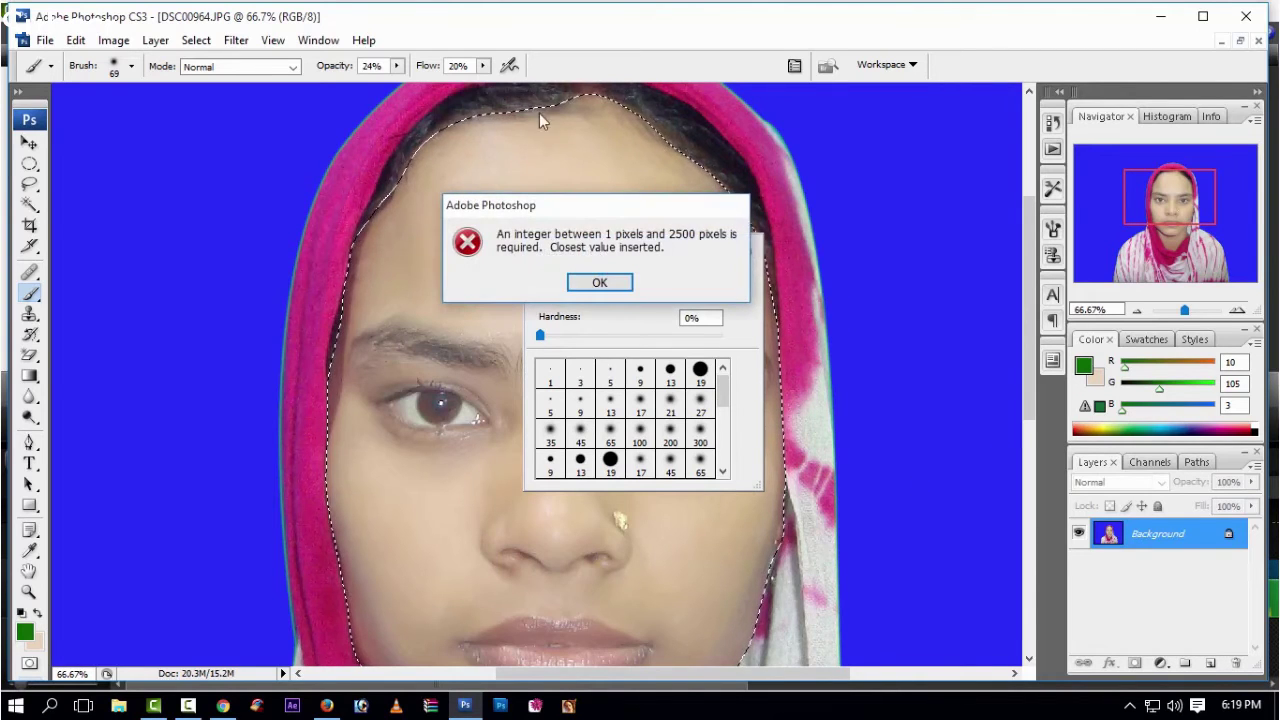
left_click(600, 284)
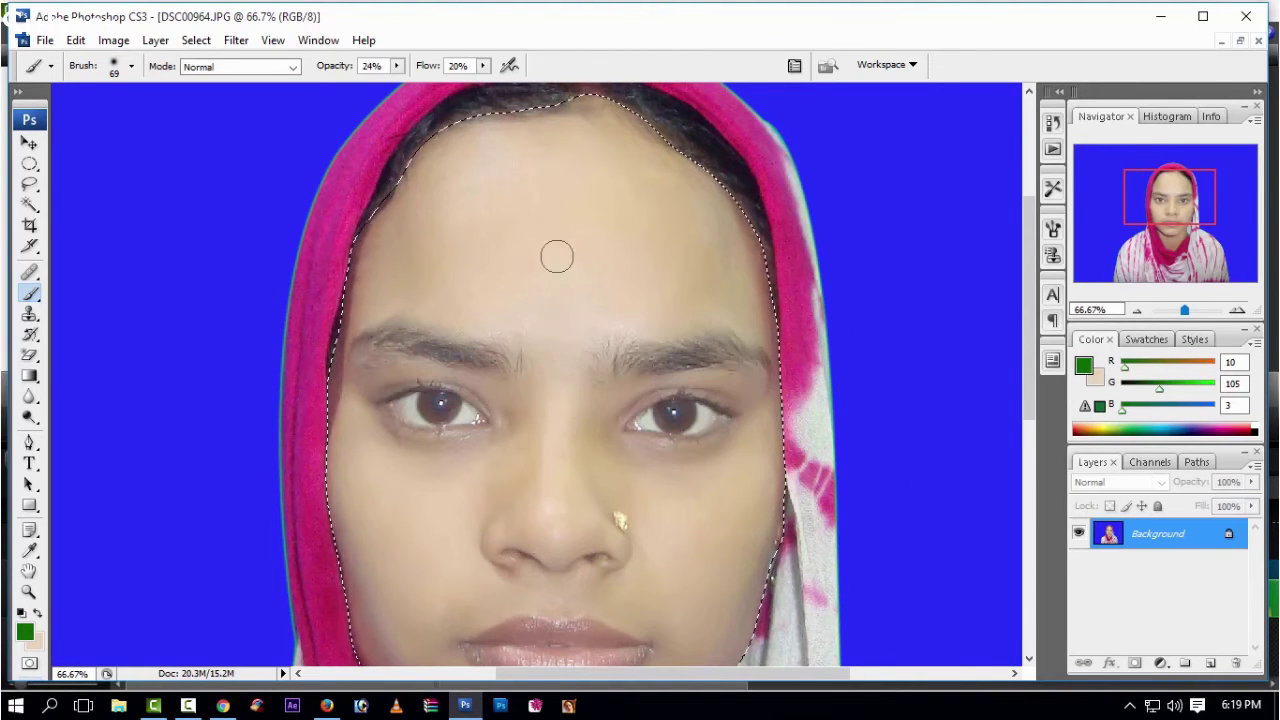
key("bracketright")
Step: Undo the stray green test stroke and make the beige skin tone 234/213/188 the painting colour
left_click_drag(514, 174, 482, 172)
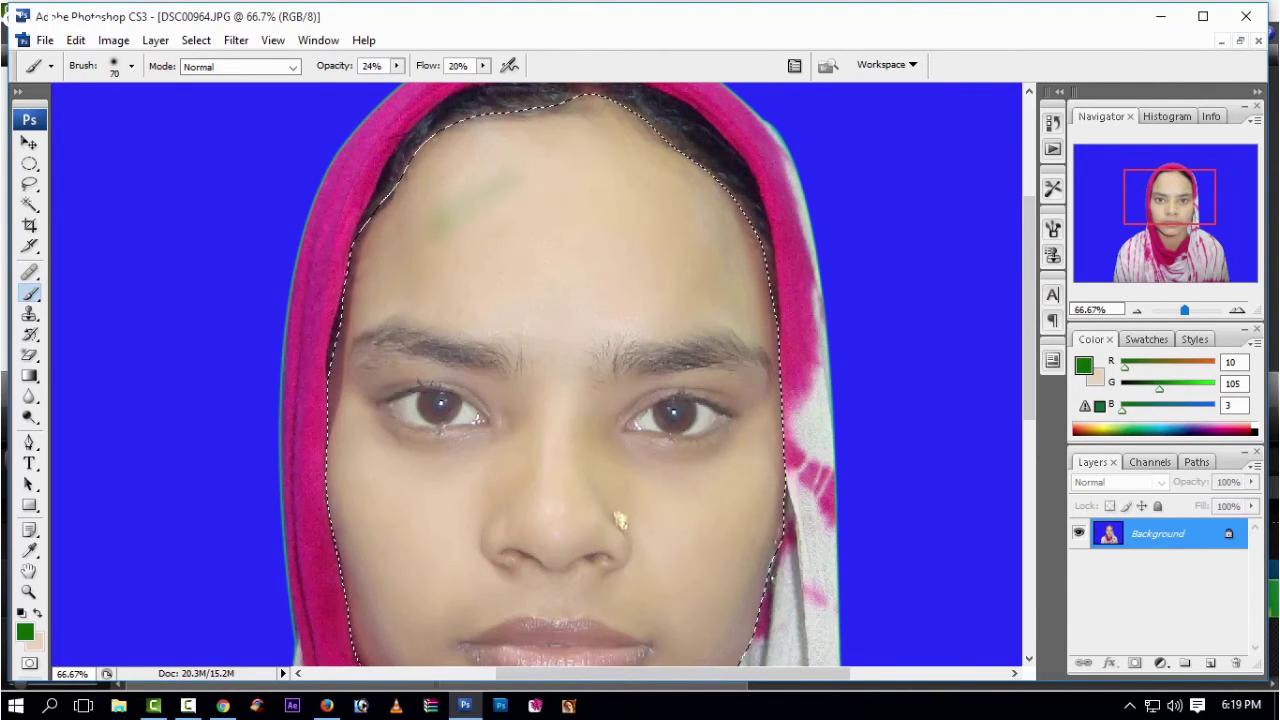
key("ctrl+z")
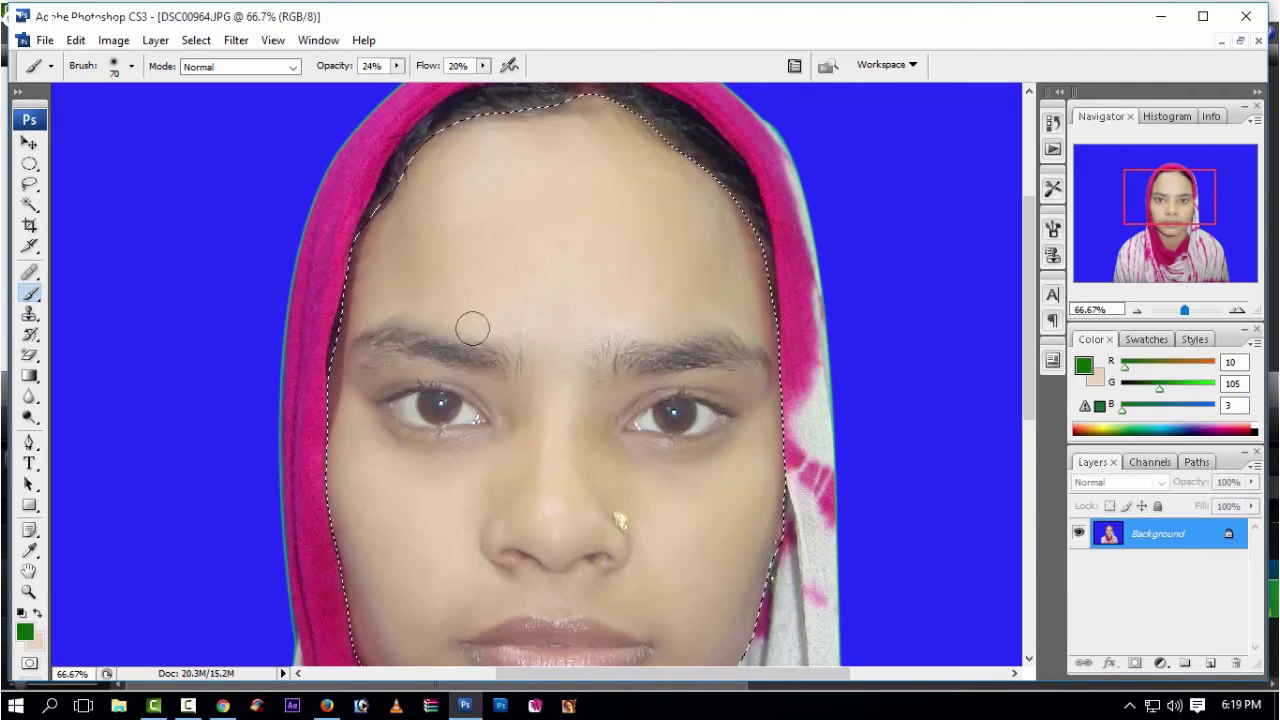
left_click(36, 613)
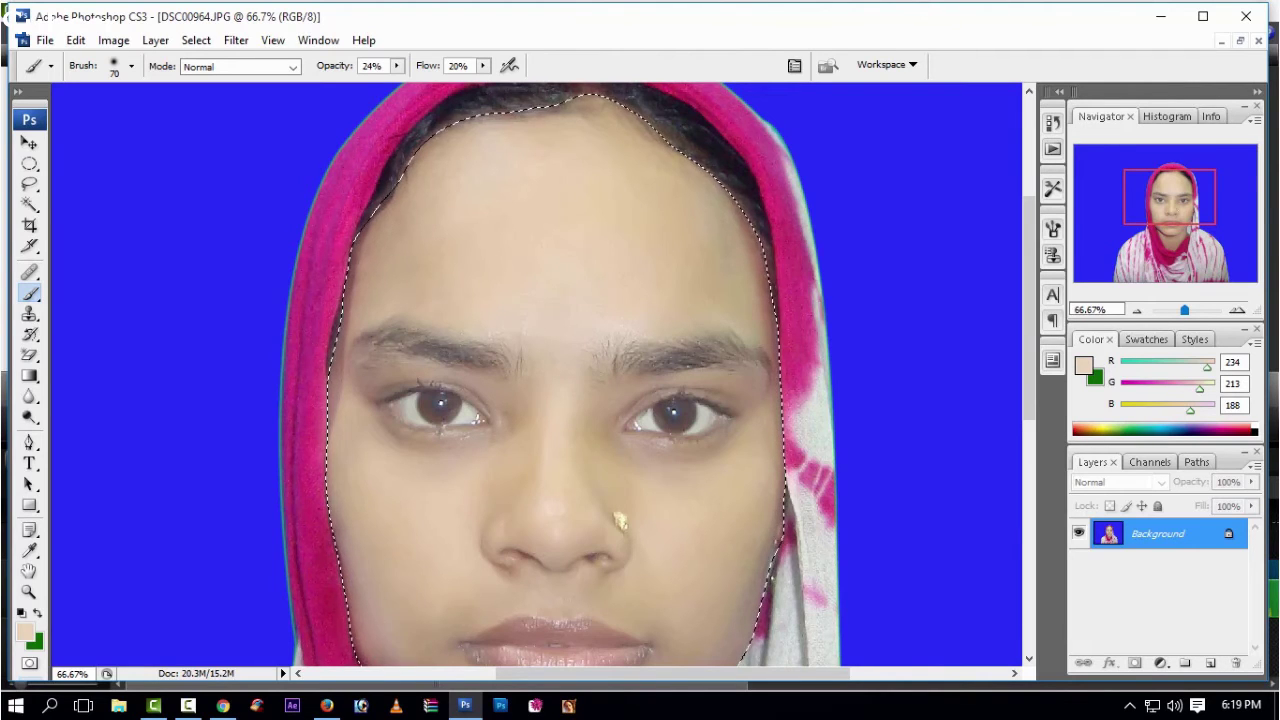
scroll(471, 497, "down", 2)
scroll(420, 420, "down", 2)
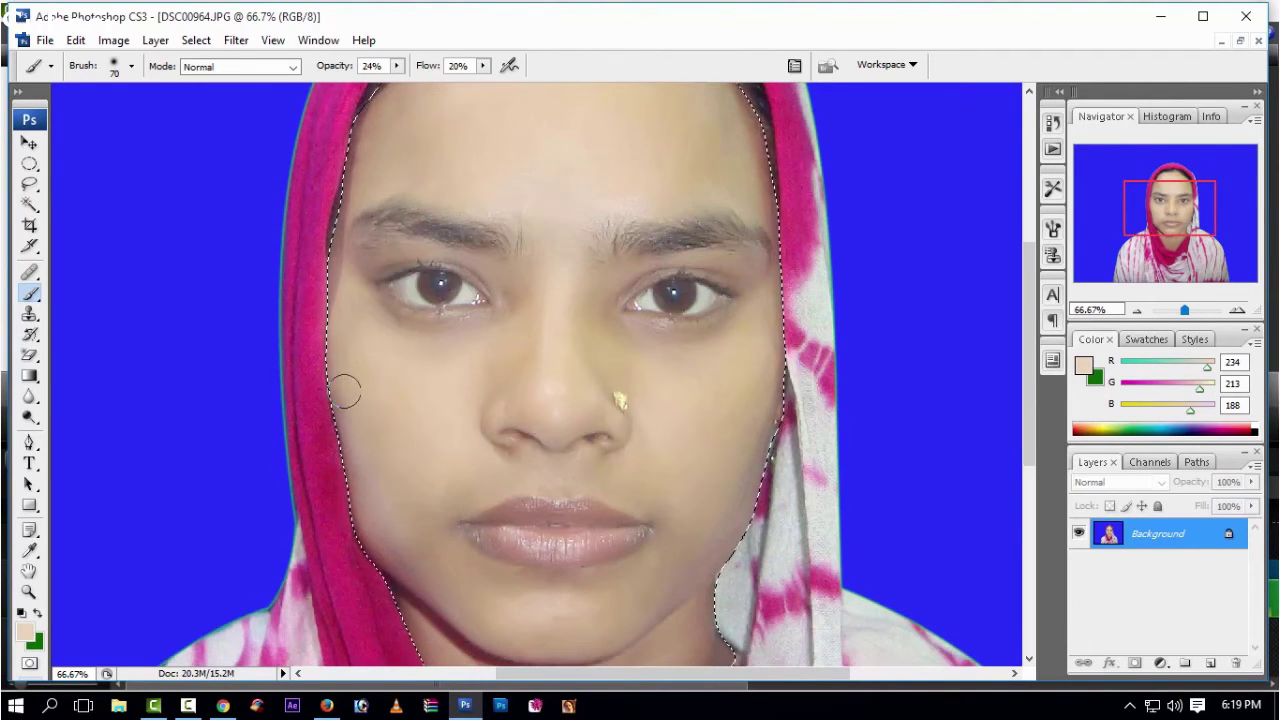
Step: Sample skin tone from the left cheek and paint it along the chin, right face edge and jawline
left_click(441, 396, "alt")
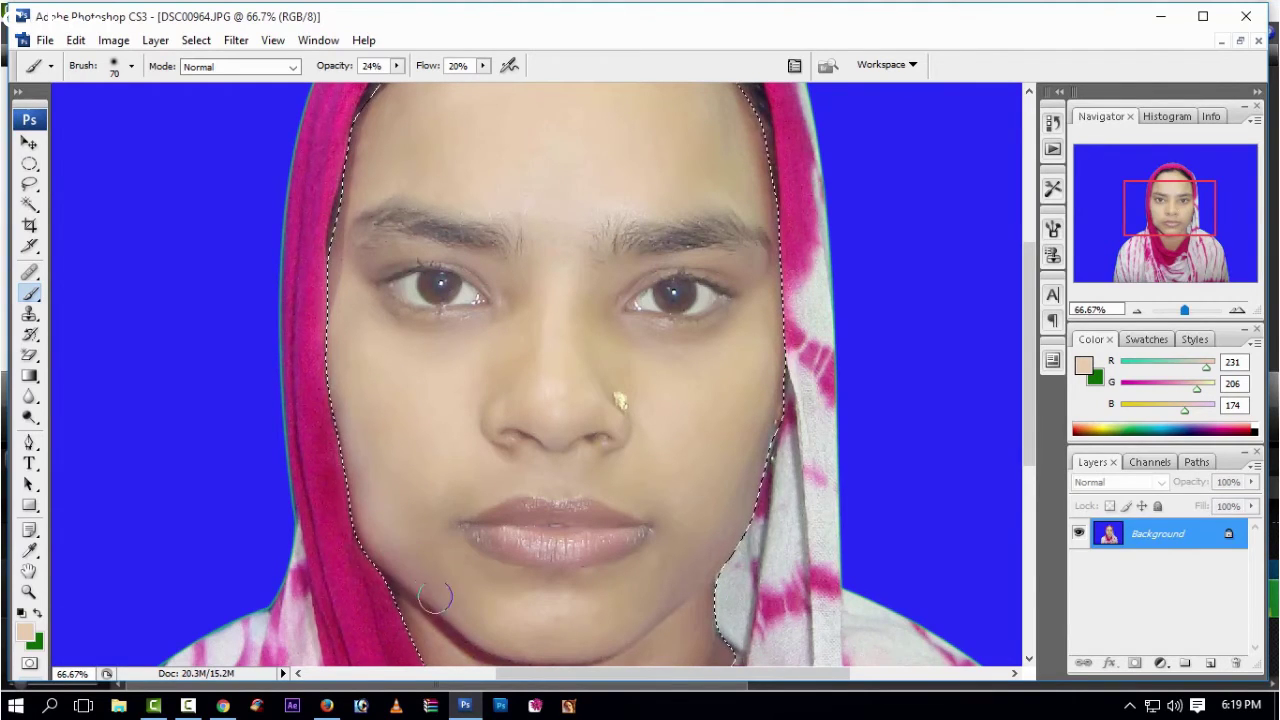
left_click_drag(489, 637, 474, 636)
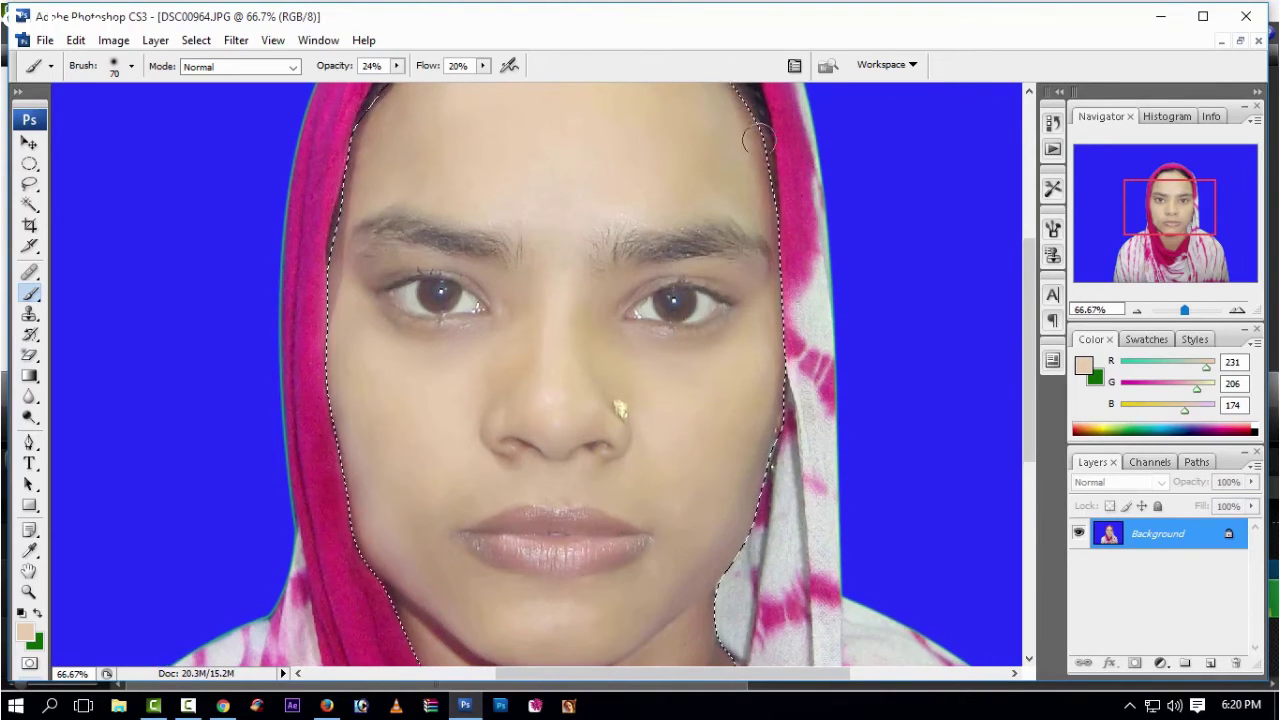
mouse_move(725, 161)
left_mouse_down()
mouse_move(742, 503)
mouse_move(617, 643)
mouse_move(691, 557)
mouse_move(725, 447)
left_mouse_up()
scroll(725, 447, "down", 5)
scroll(725, 447, "down", 3)
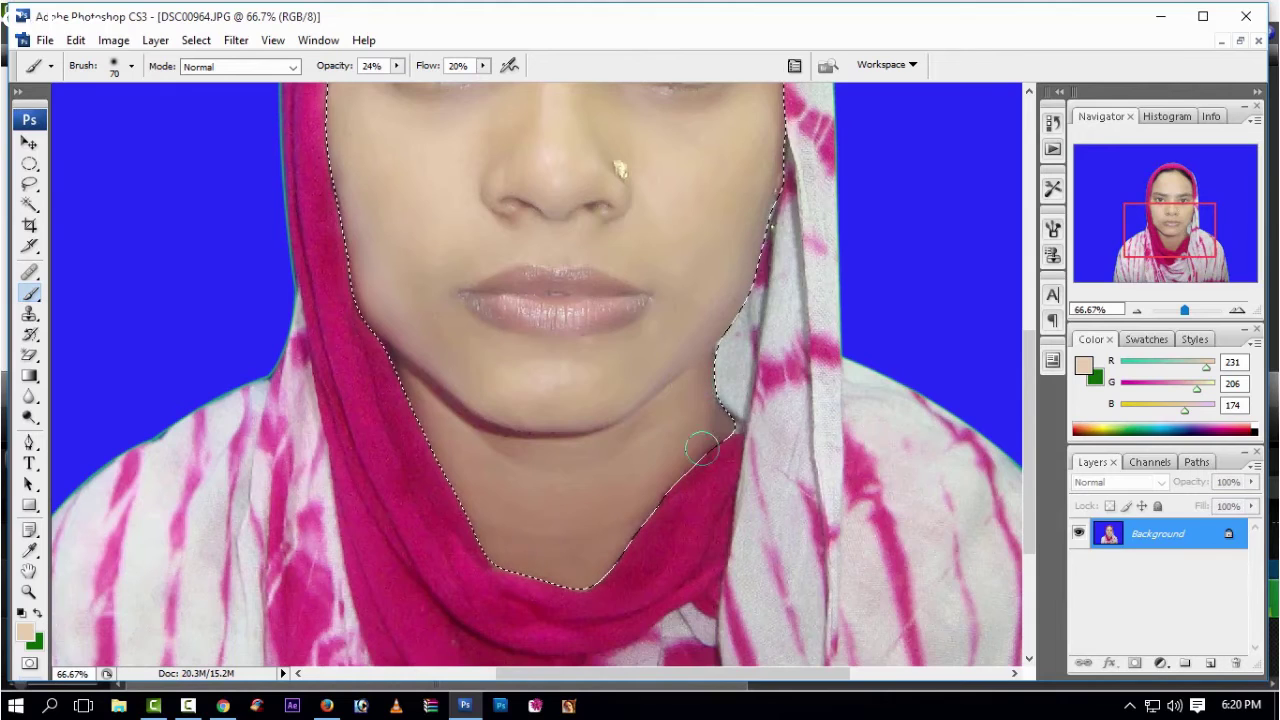
mouse_move(695, 397)
left_mouse_down()
mouse_move(691, 436)
mouse_move(540, 578)
mouse_move(594, 543)
mouse_move(570, 578)
left_mouse_up()
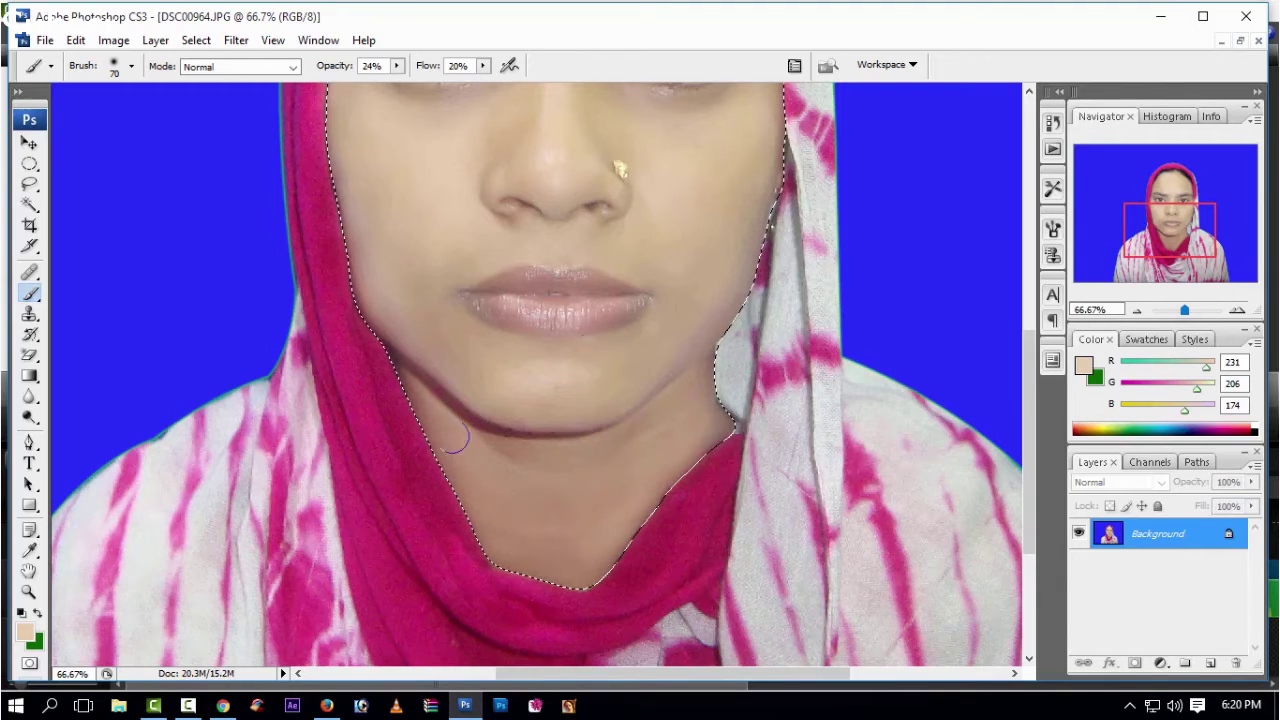
mouse_move(500, 450)
left_mouse_down()
mouse_move(436, 400)
mouse_move(597, 433)
left_mouse_up()
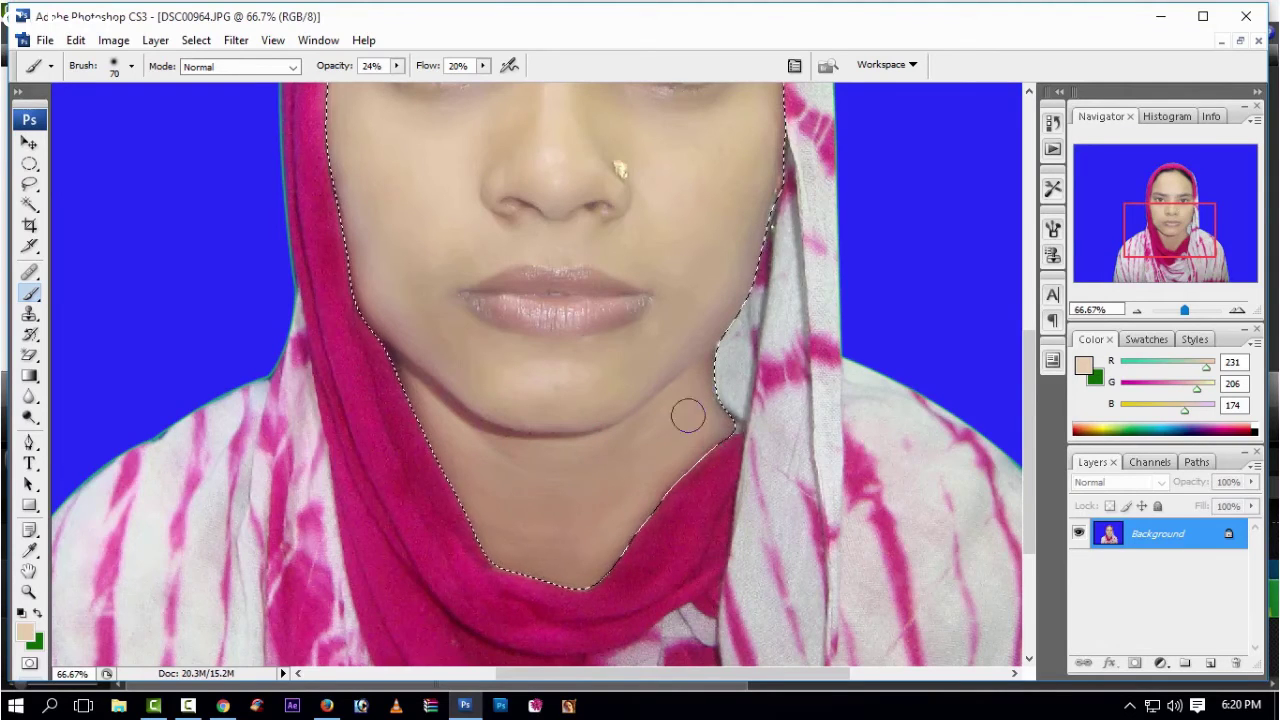
left_click_drag(479, 434, 385, 354)
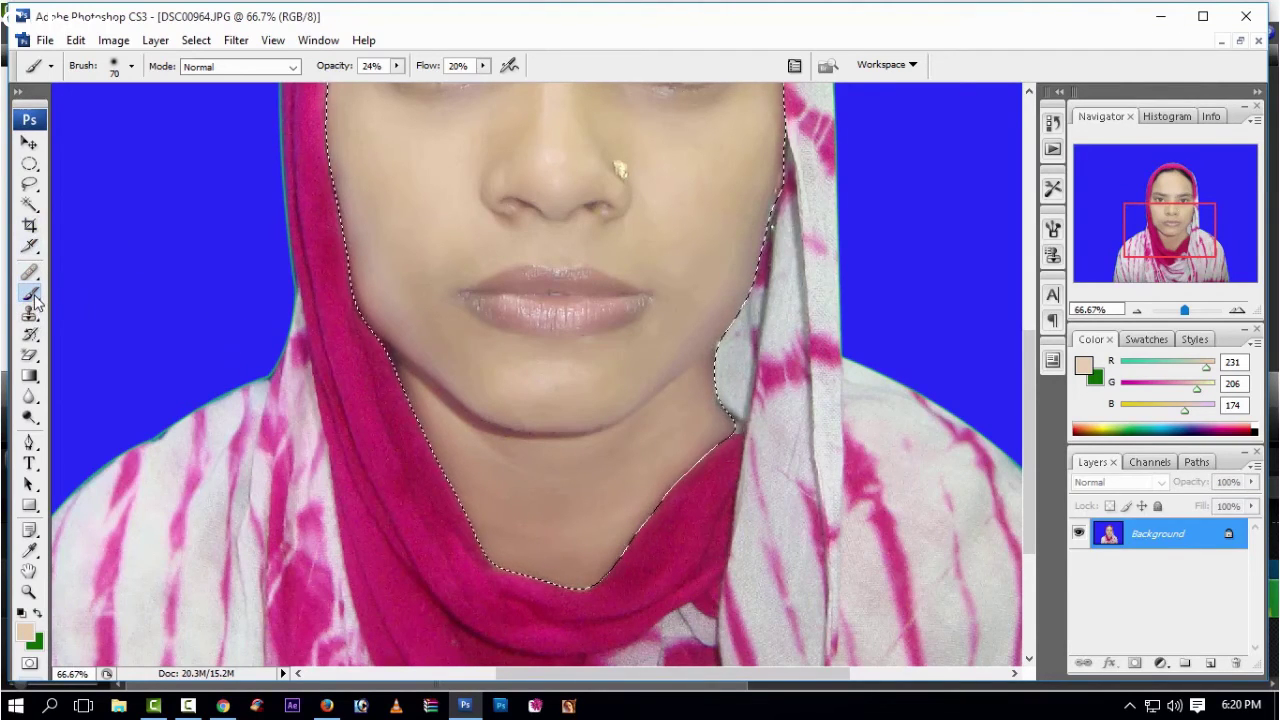
Step: Maximise the photo's document window and zoom out to 25% to show the whole portrait
scroll(557, 400, "up", 3)
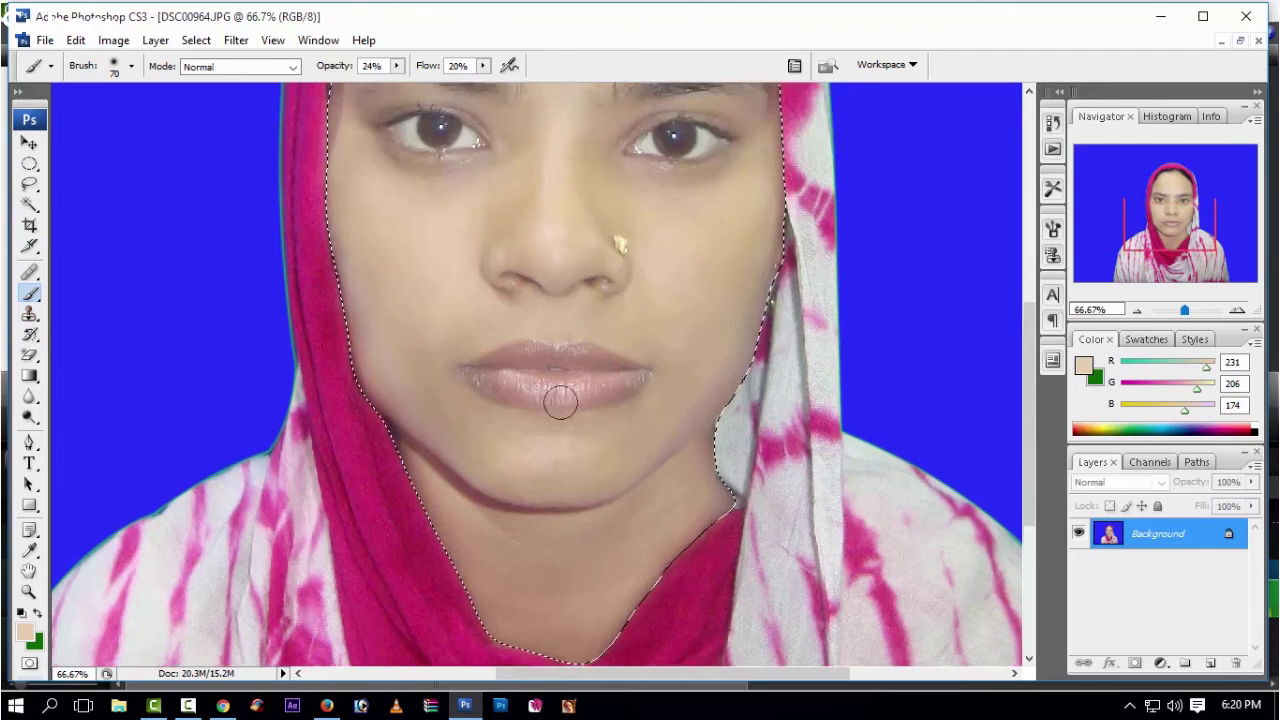
scroll(557, 366, "up", 2)
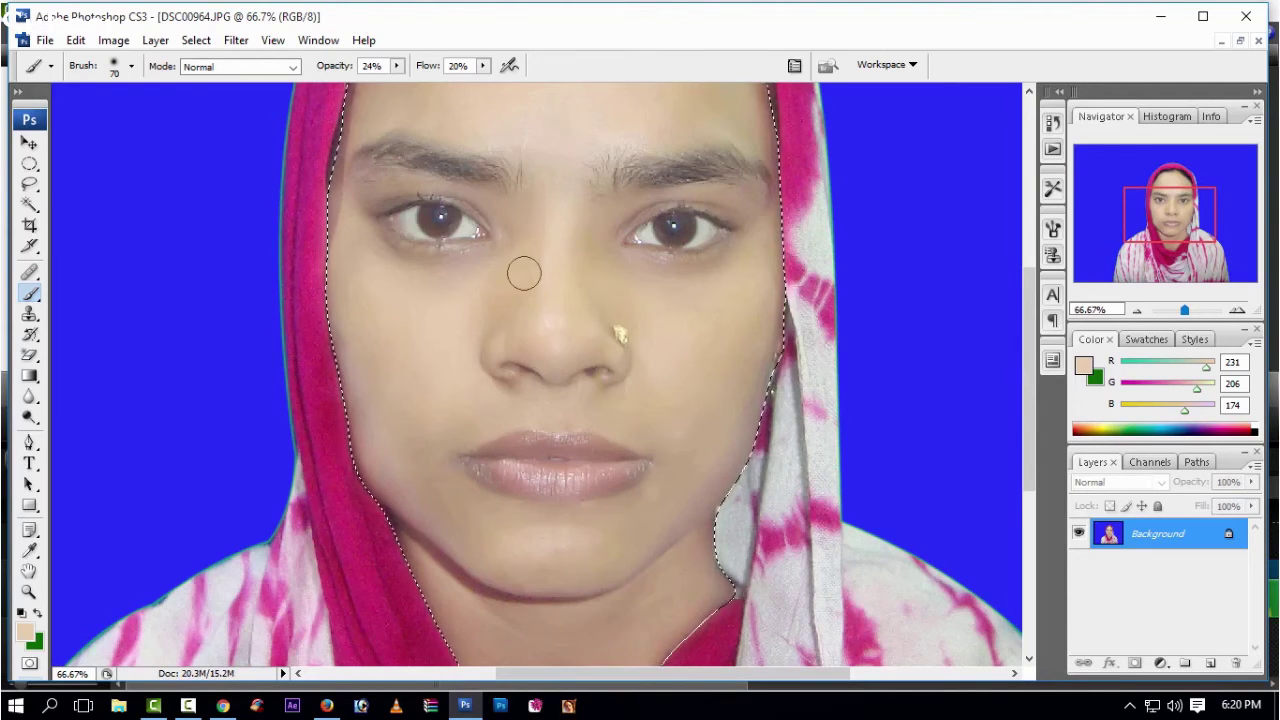
scroll(838, 347, "down", 2)
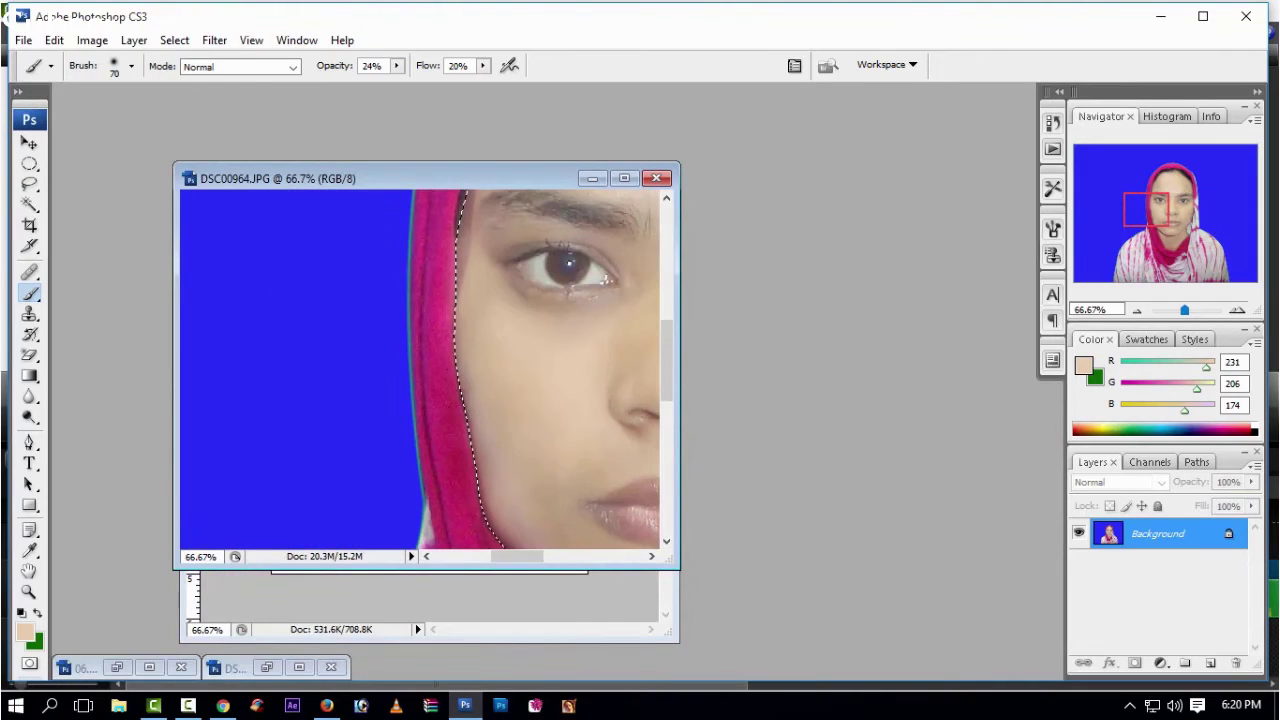
left_click(623, 180)
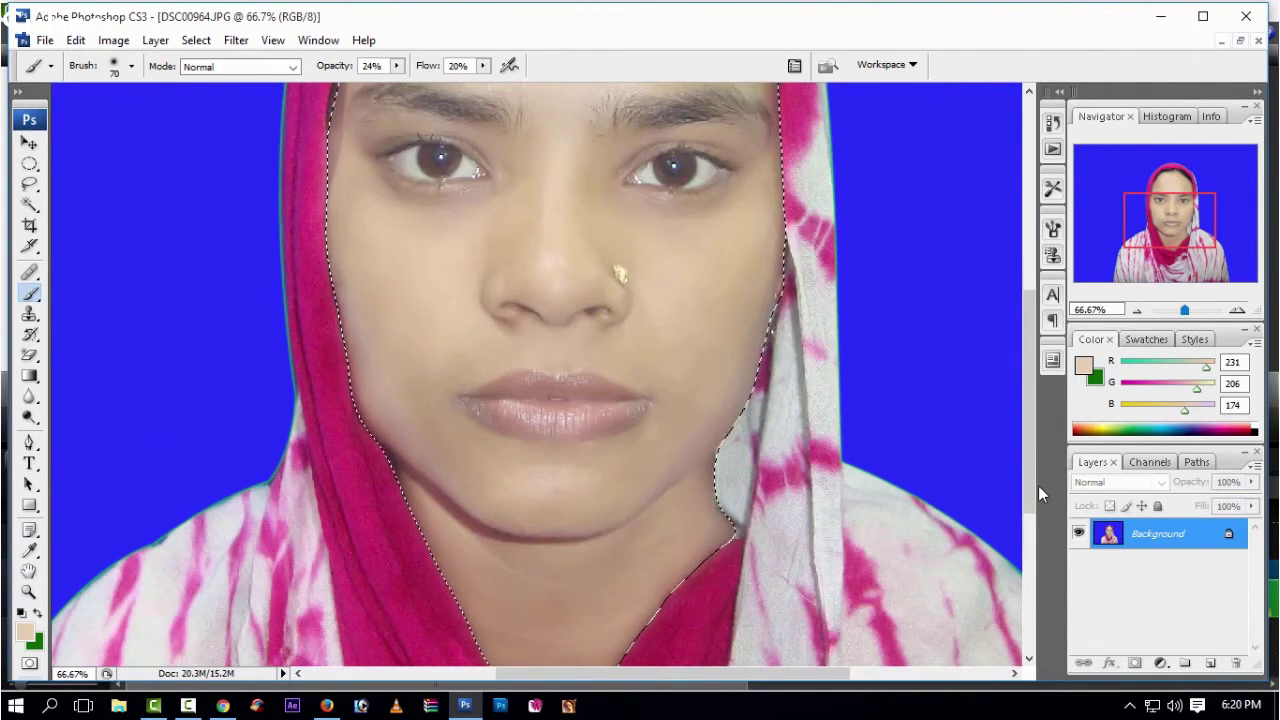
key("ctrl+minus")
key("ctrl+minus")
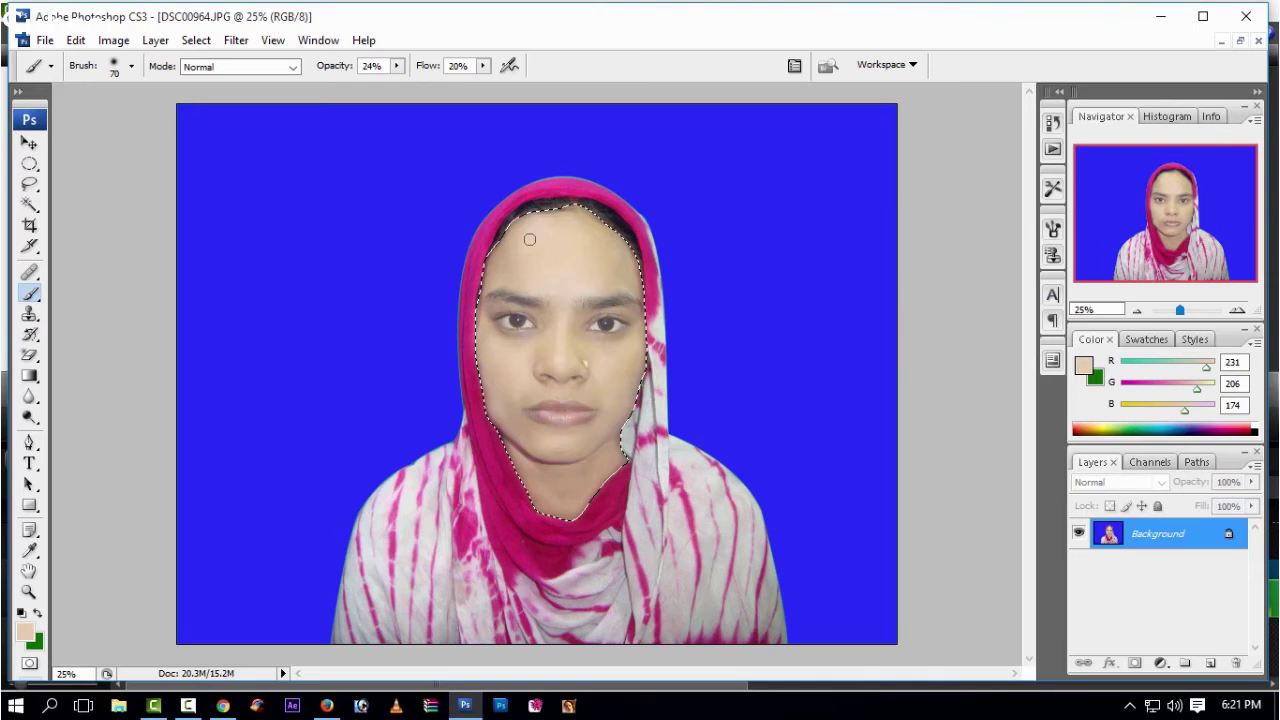
Step: Set the Dodge tool to Midtones at 36% exposure, enlarge it, and lighten around the right eye
left_click(32, 403)
left_click(28, 420)
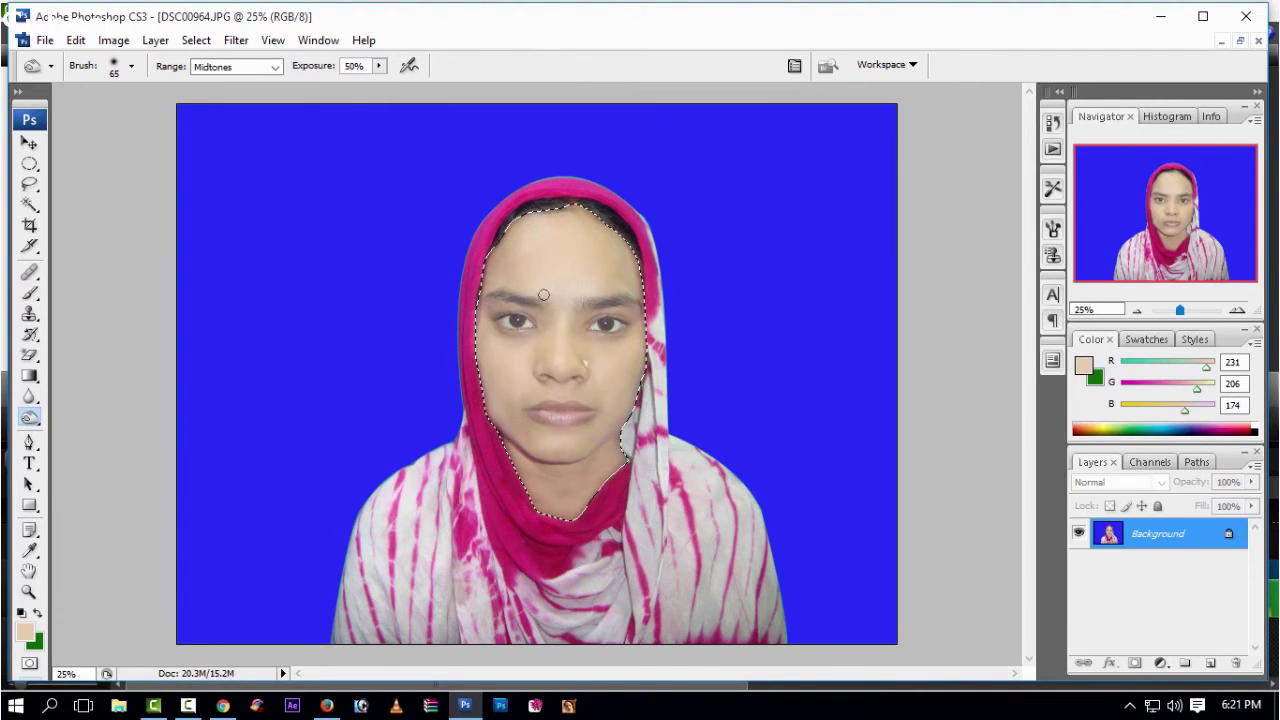
left_click(379, 66)
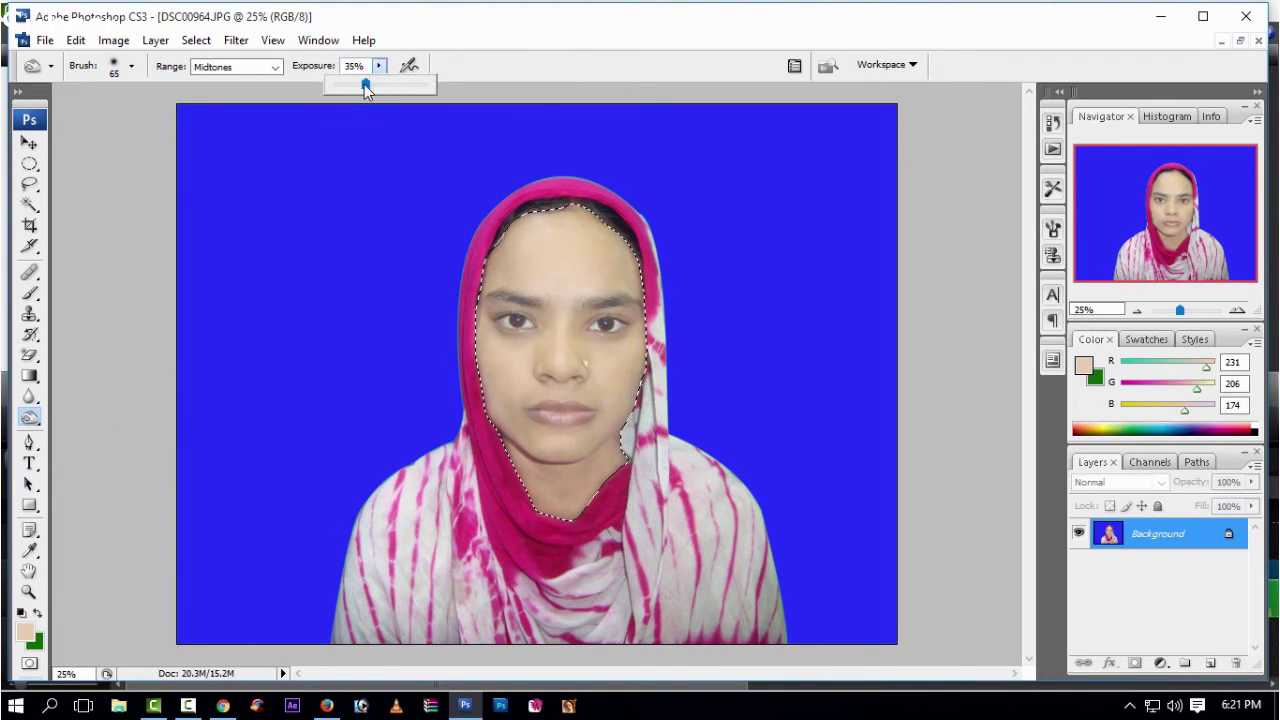
left_click_drag(352, 89, 368, 94)
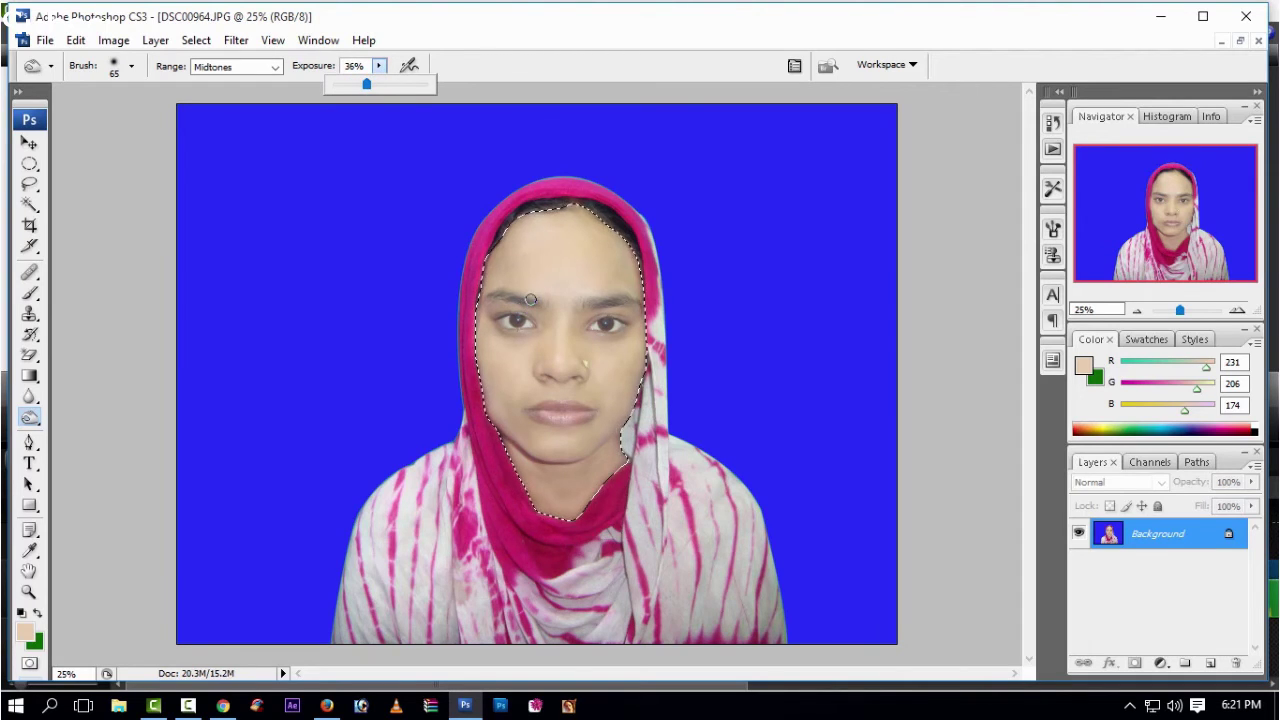
key("bracketright")
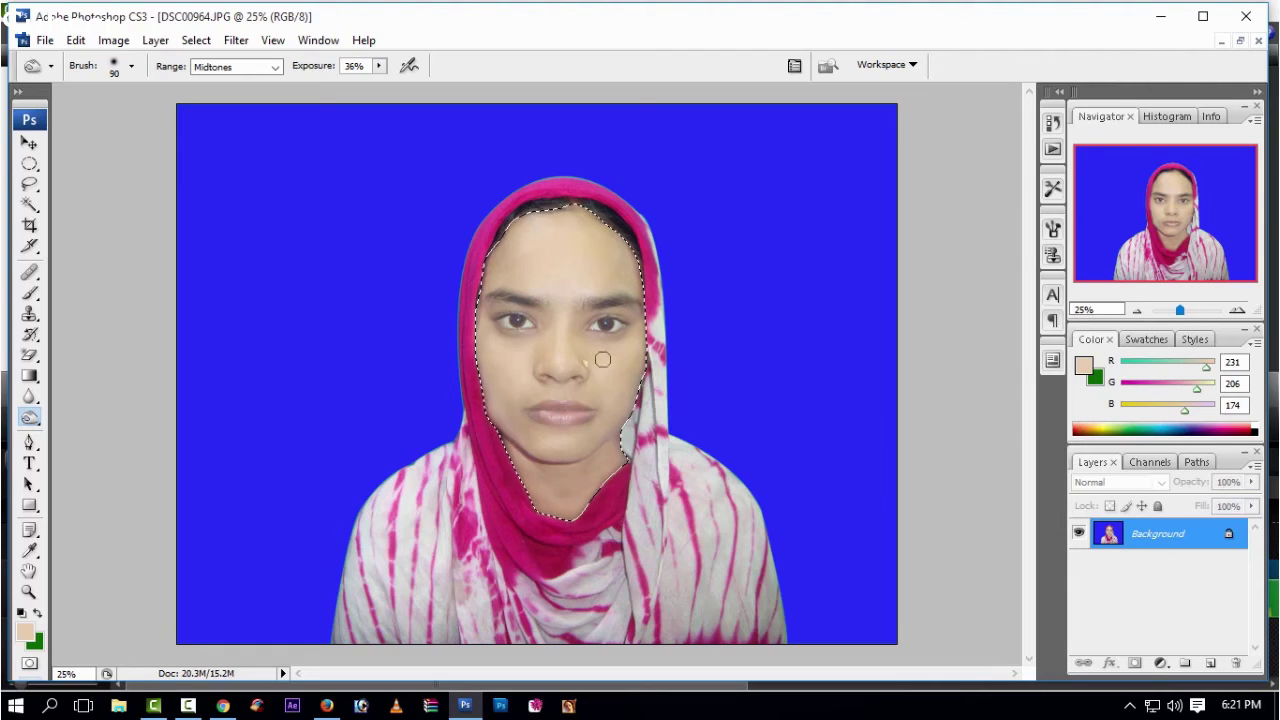
left_click(607, 325)
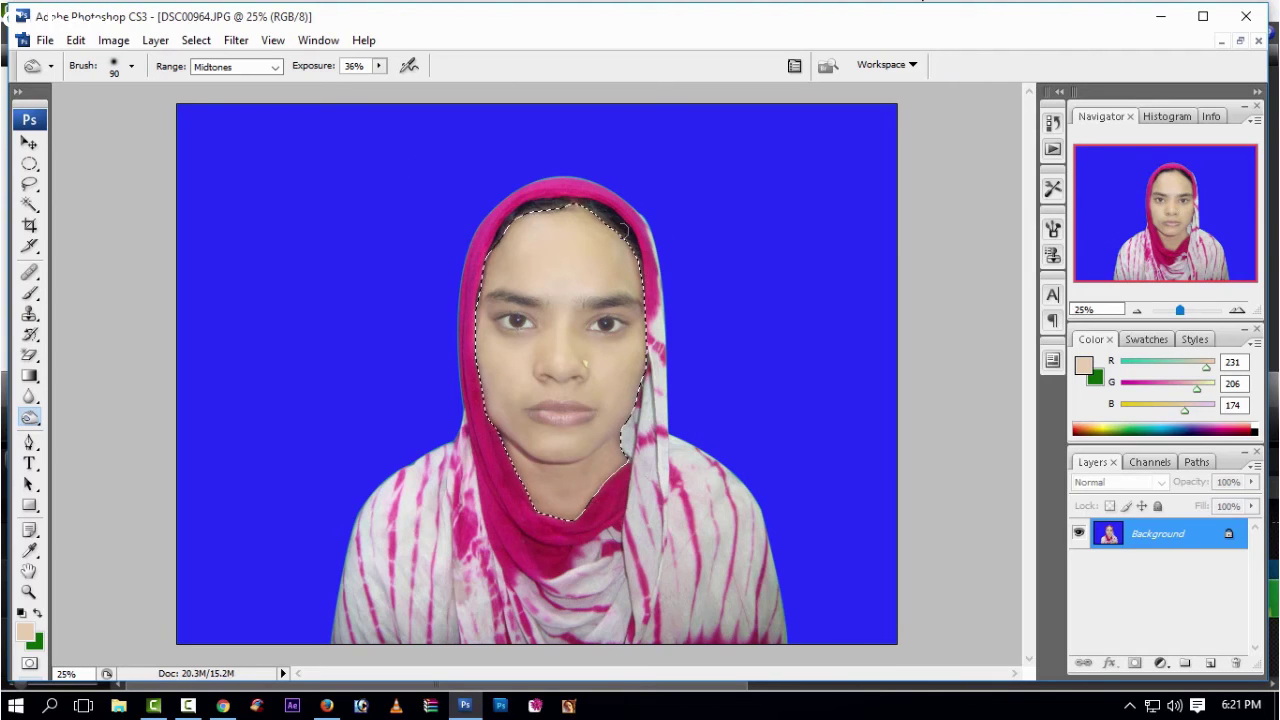
Step: Remove the face selection and sample a skin tone from the face with the soft brush
left_click(29, 164)
left_click(560, 272)
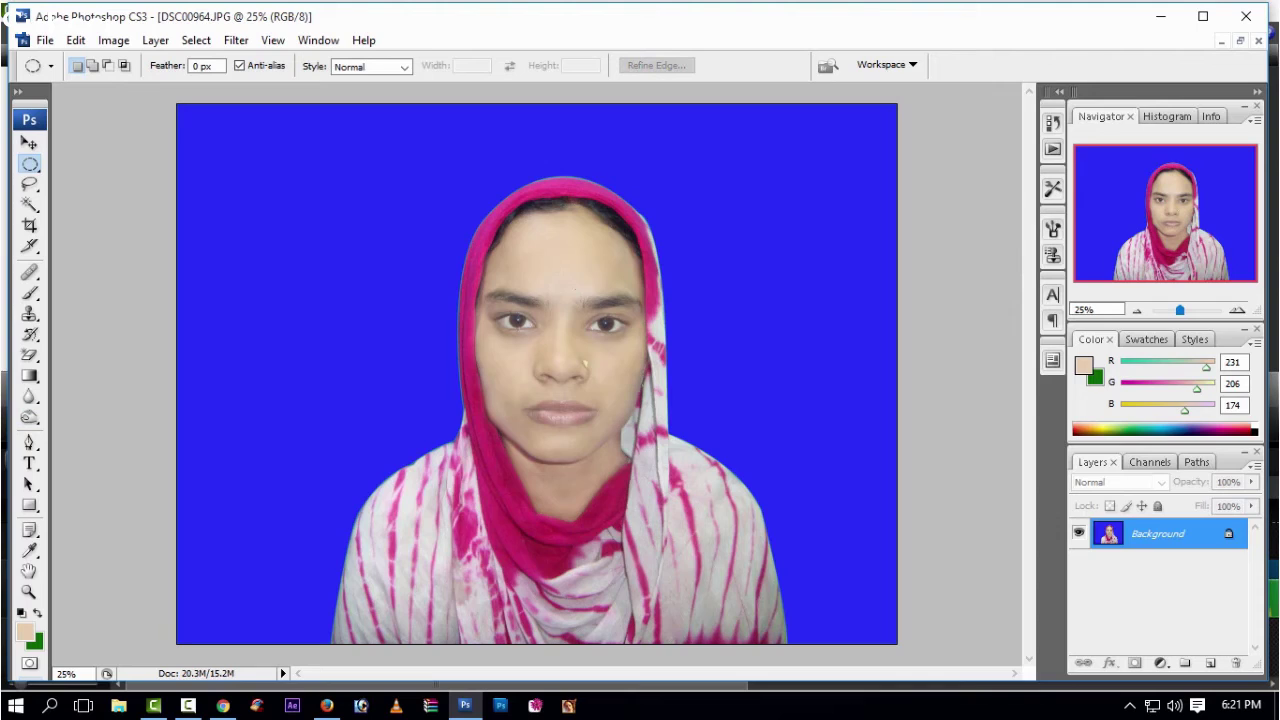
left_click(29, 417)
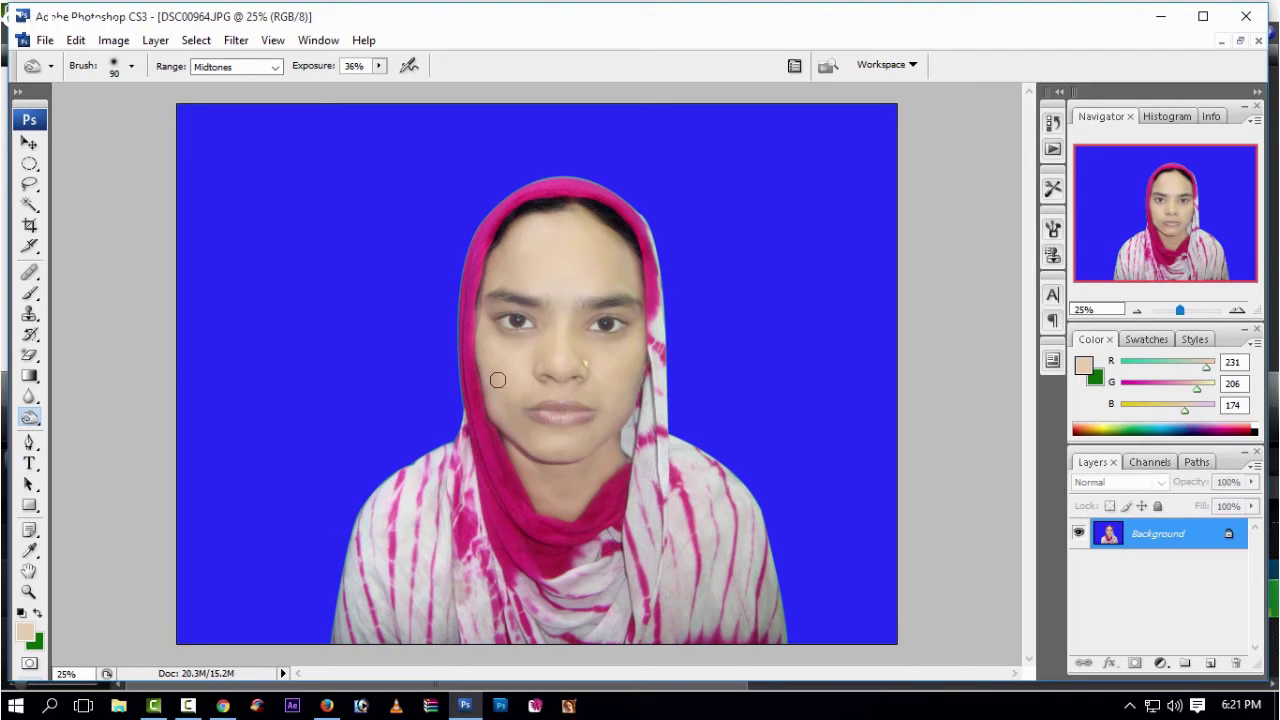
left_click(30, 296)
left_click(514, 372, "alt")
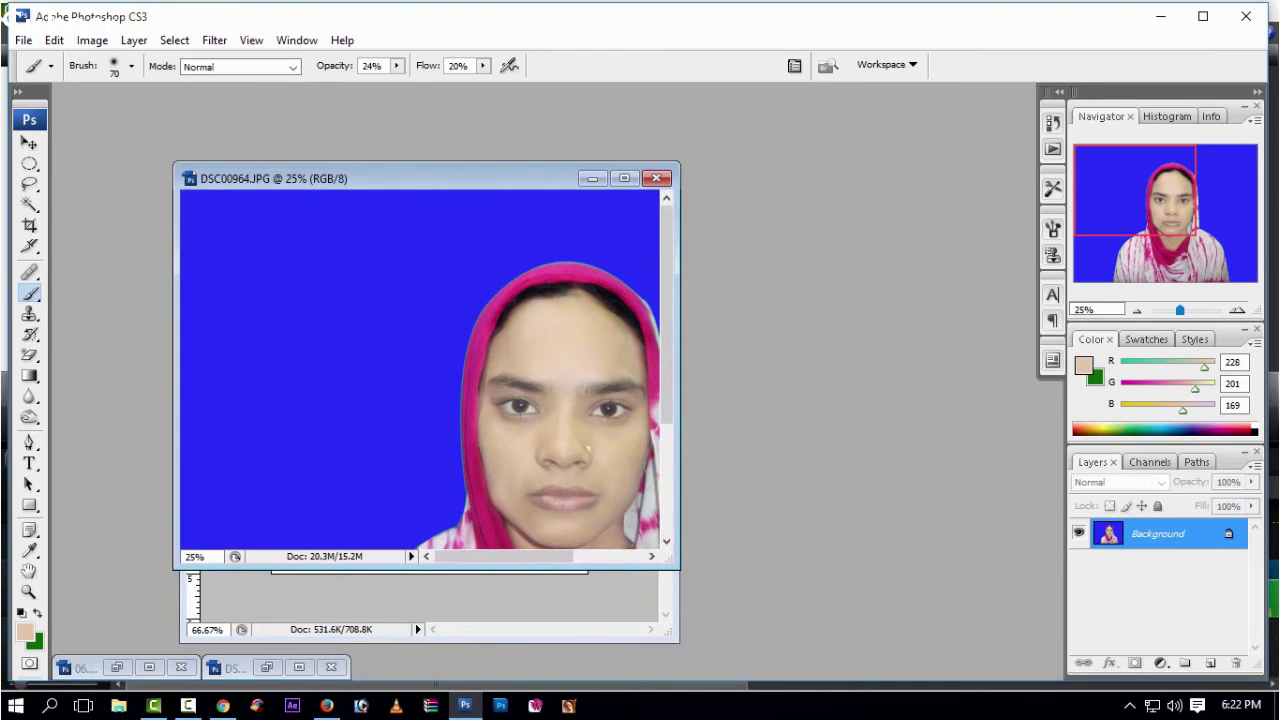
Step: Maximise the portrait window and zoom out to see the whole image
left_click(624, 178)
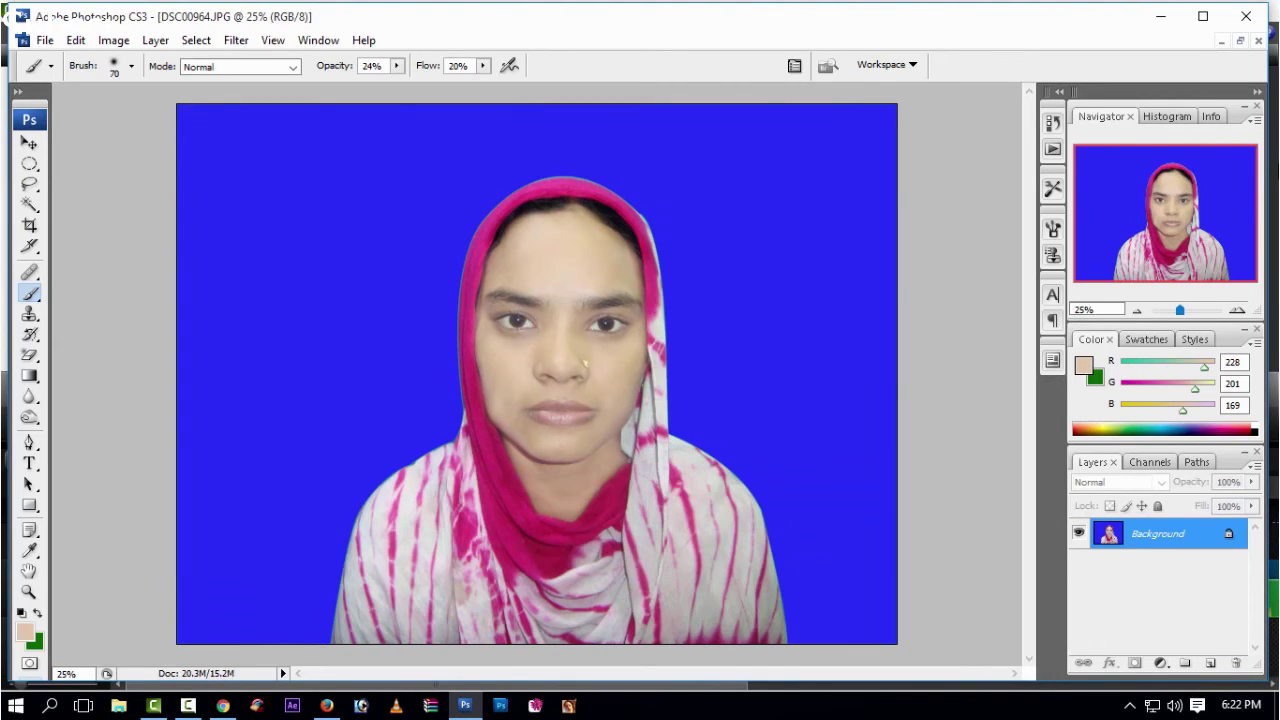
key("ctrl+minus")
key("ctrl+minus")
key("ctrl+minus")
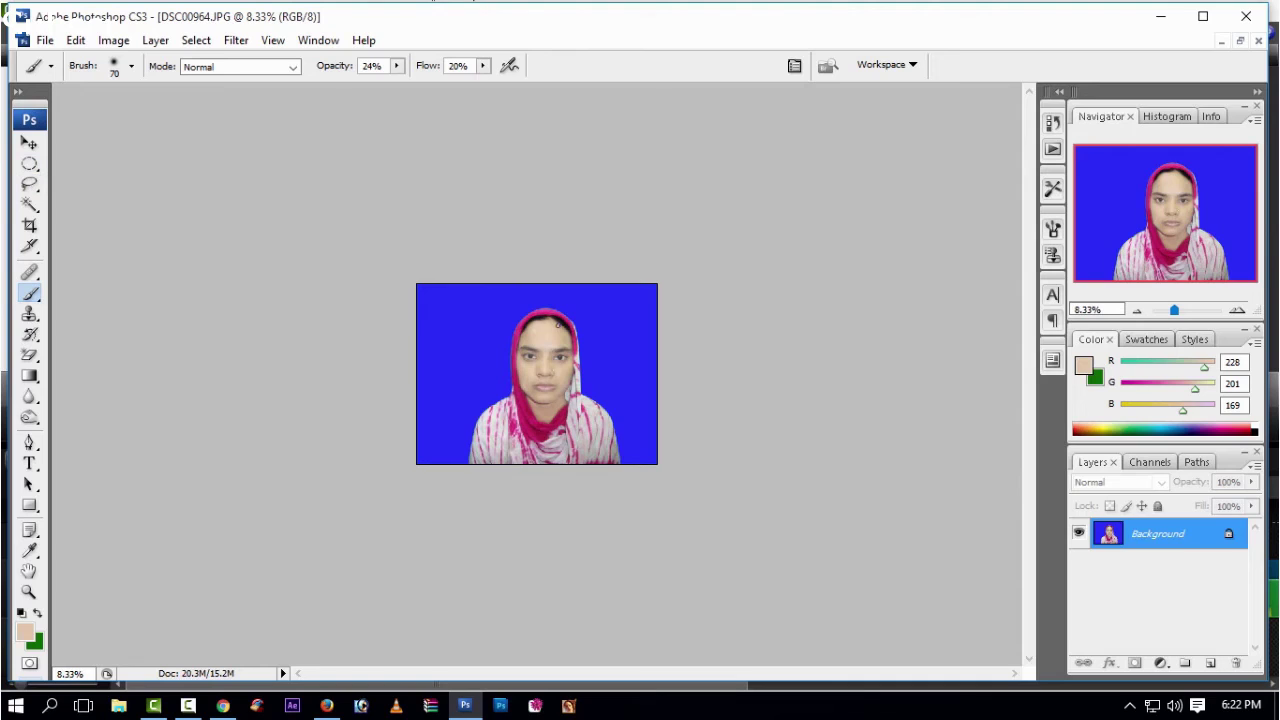
left_click(187, 705)
left_click(1189, 625)
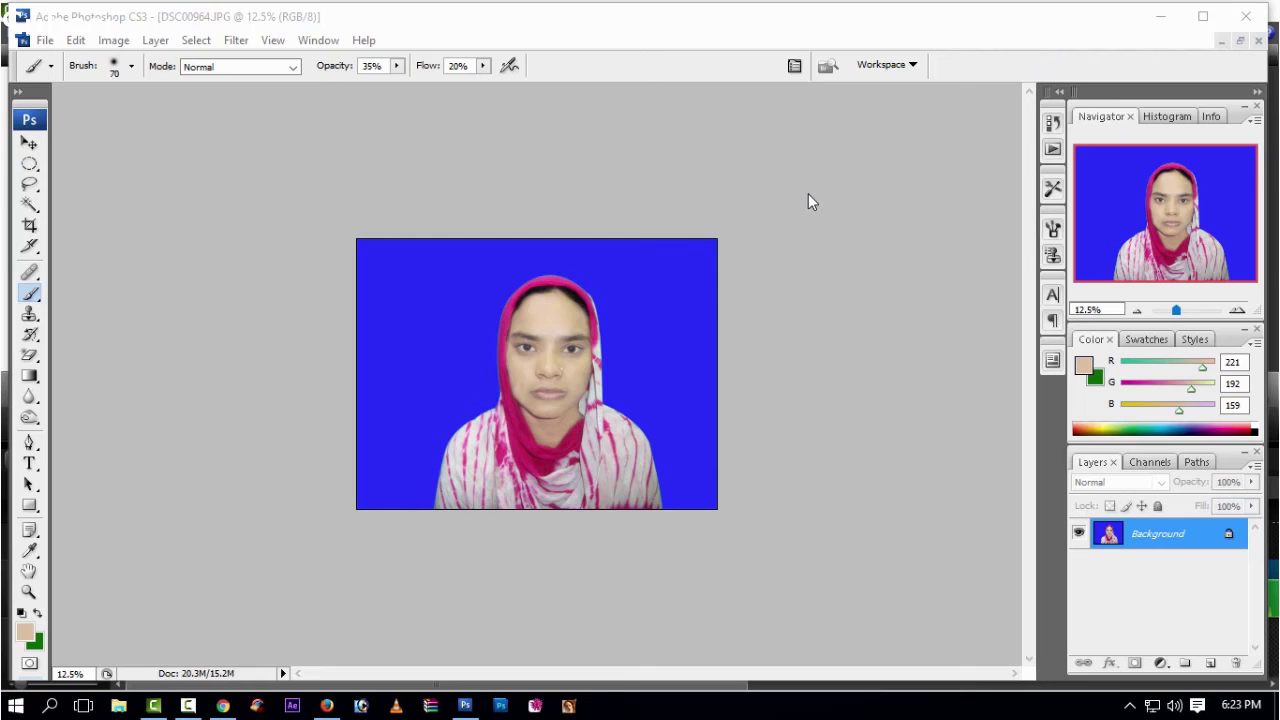
Step: Save As DSC00964 in JPEG format on the Desktop, accepting Maximum quality in JPEG Options
left_click(45, 40)
left_click(82, 278)
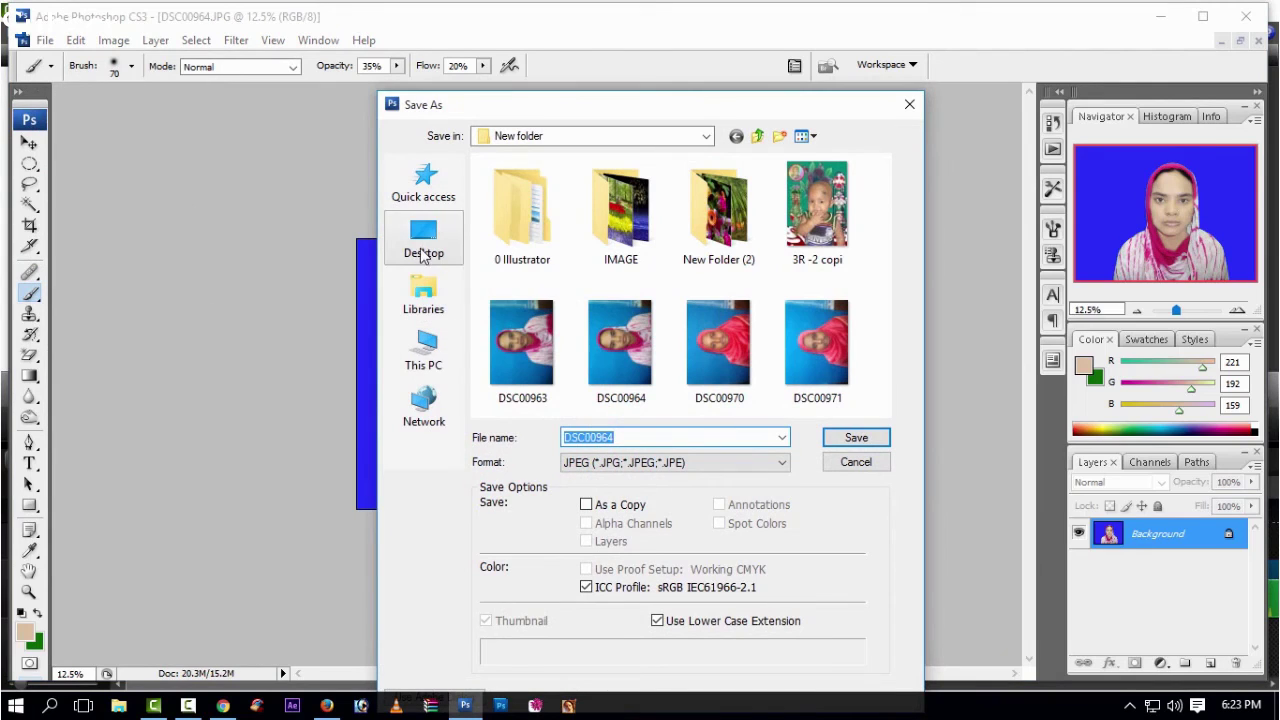
left_click(424, 245)
left_click(630, 437)
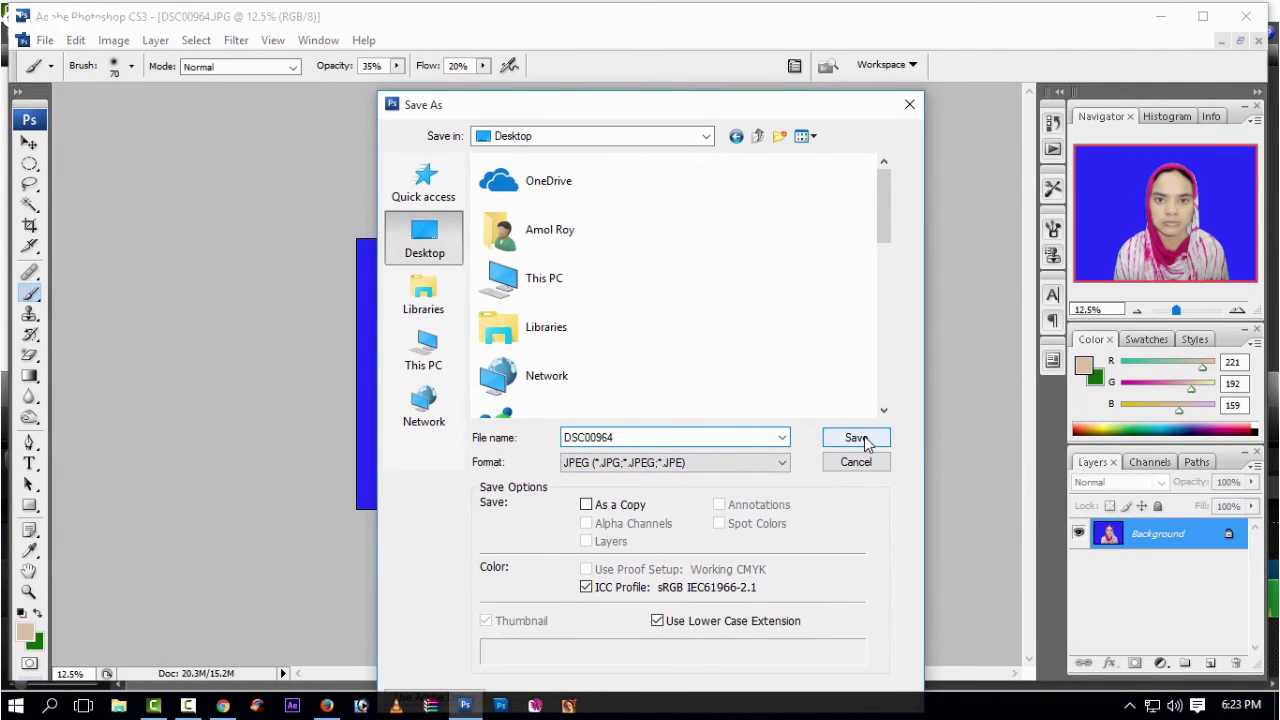
left_click(709, 462)
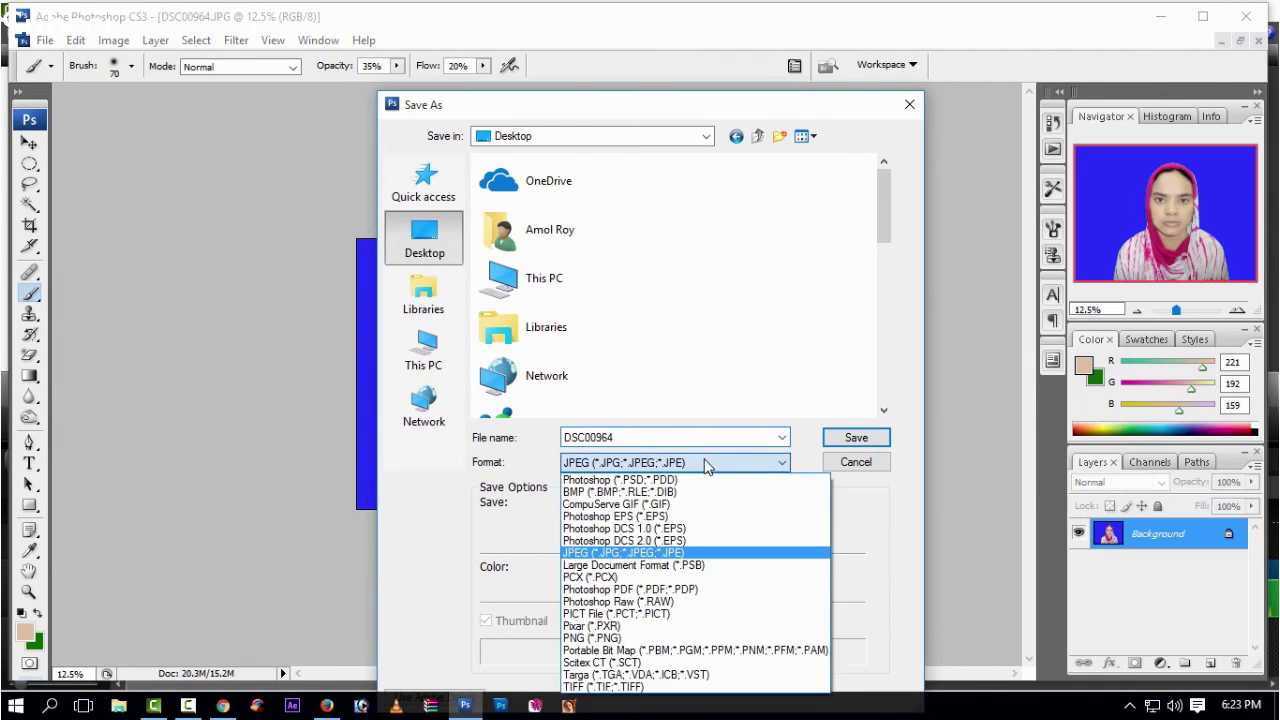
left_click(700, 560)
left_click(856, 440)
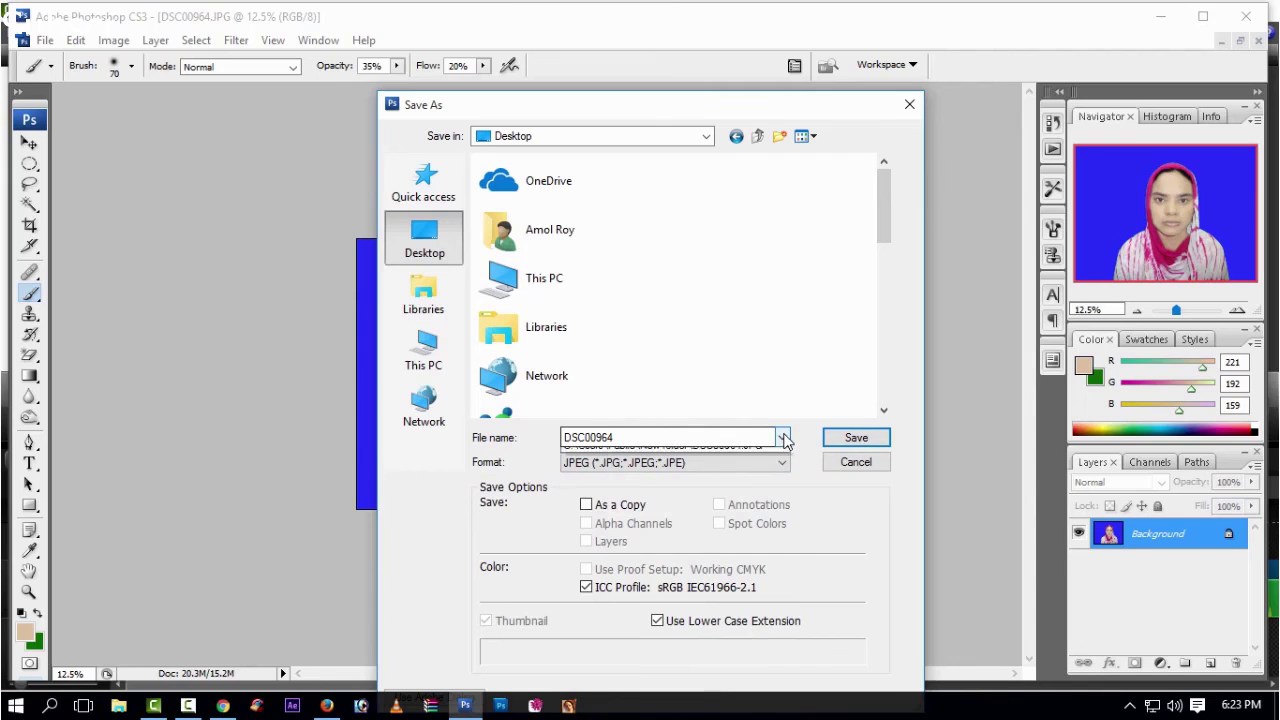
left_click(781, 437)
left_click(695, 462)
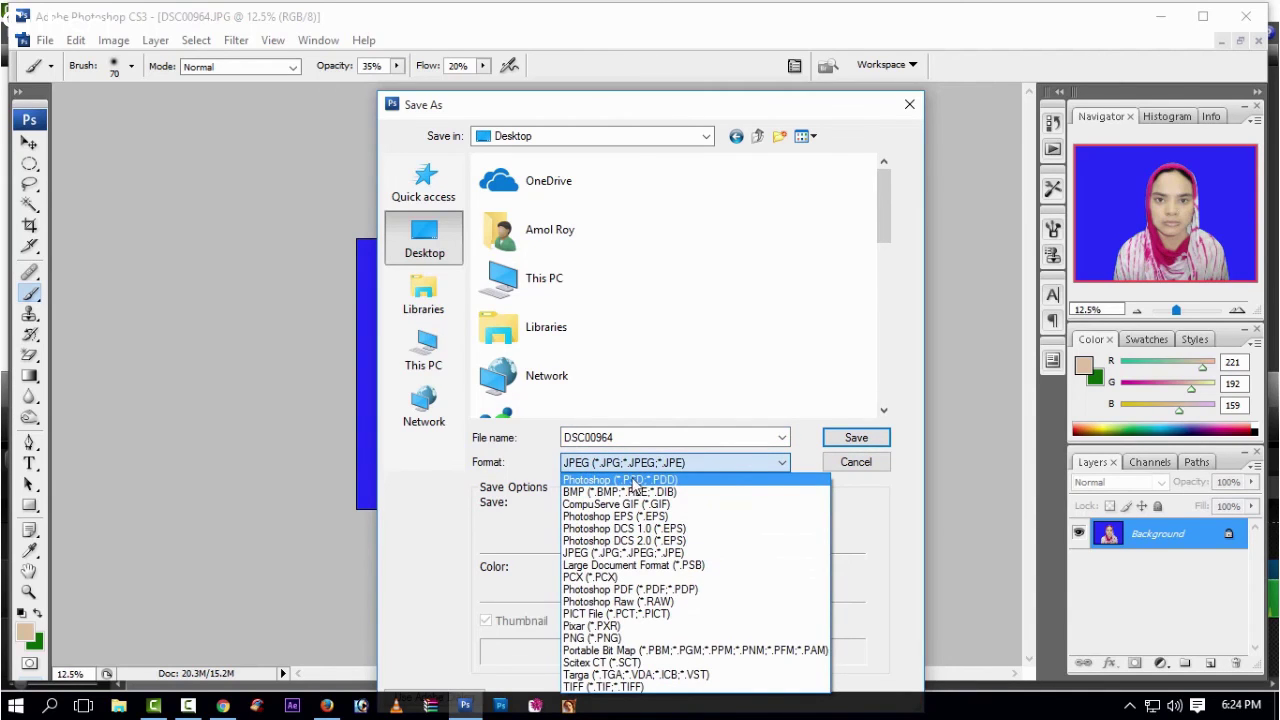
left_click(750, 445)
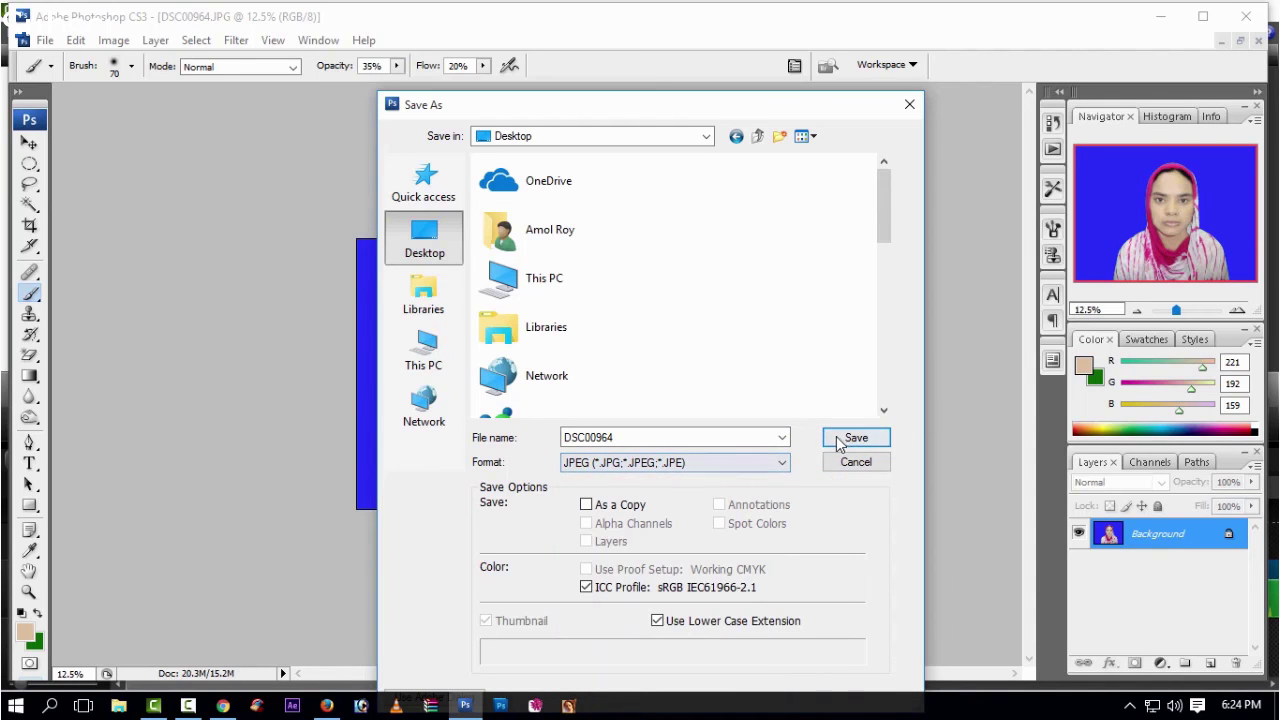
left_click(853, 440)
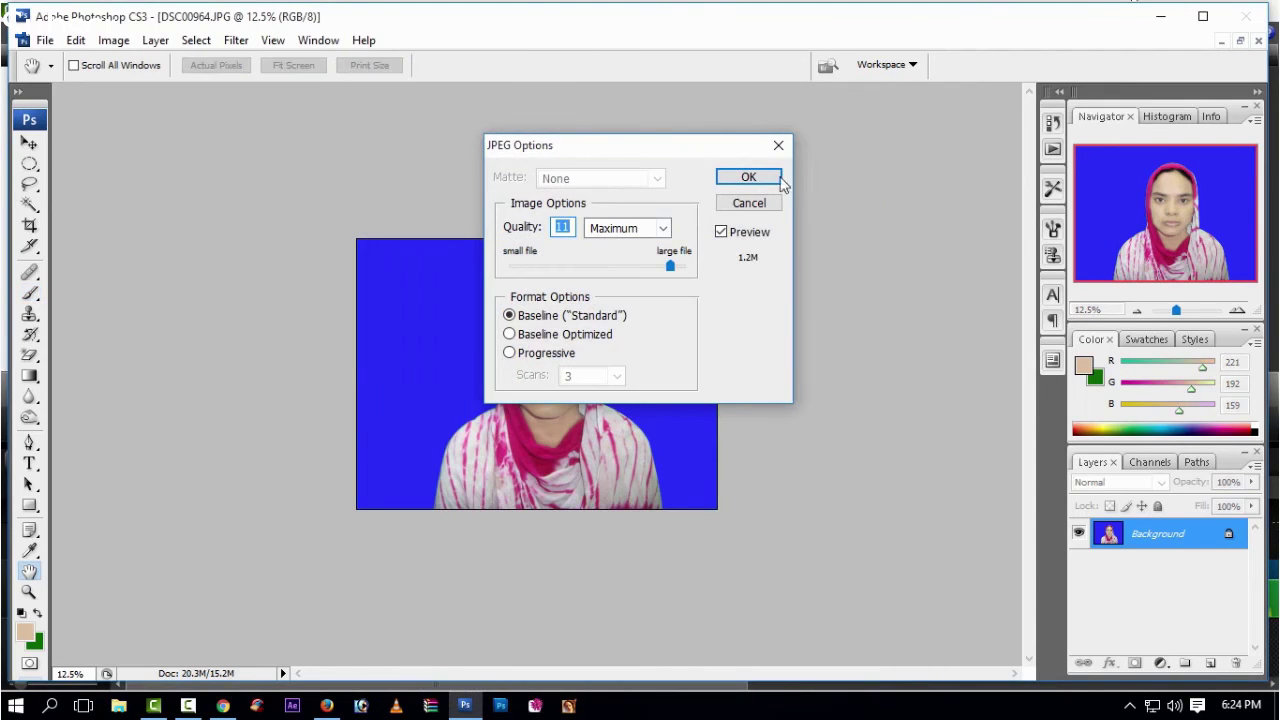
left_click(753, 177)
Step: Minimise Photoshop, refresh the desktop, then preview DSC00964 in Picasa Photo Viewer and close it
left_click(1160, 16)
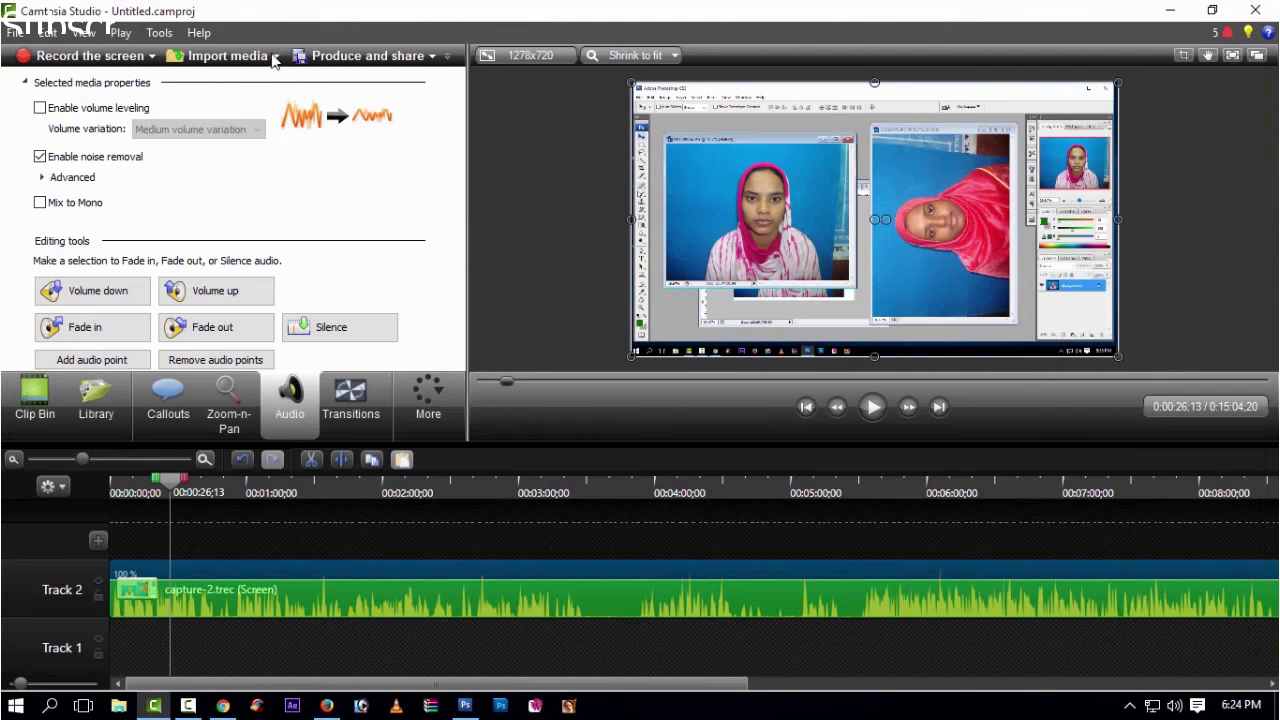
left_click(1170, 10)
right_click(382, 121)
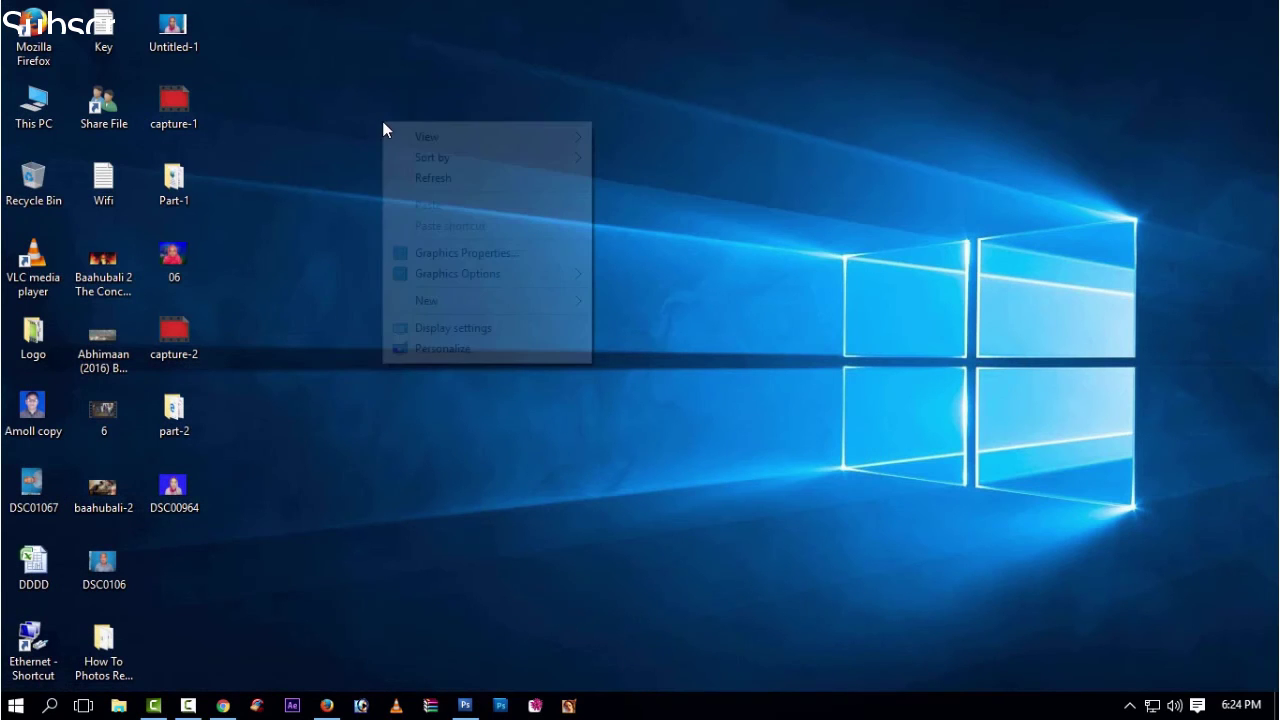
left_click(398, 180)
right_click(391, 130)
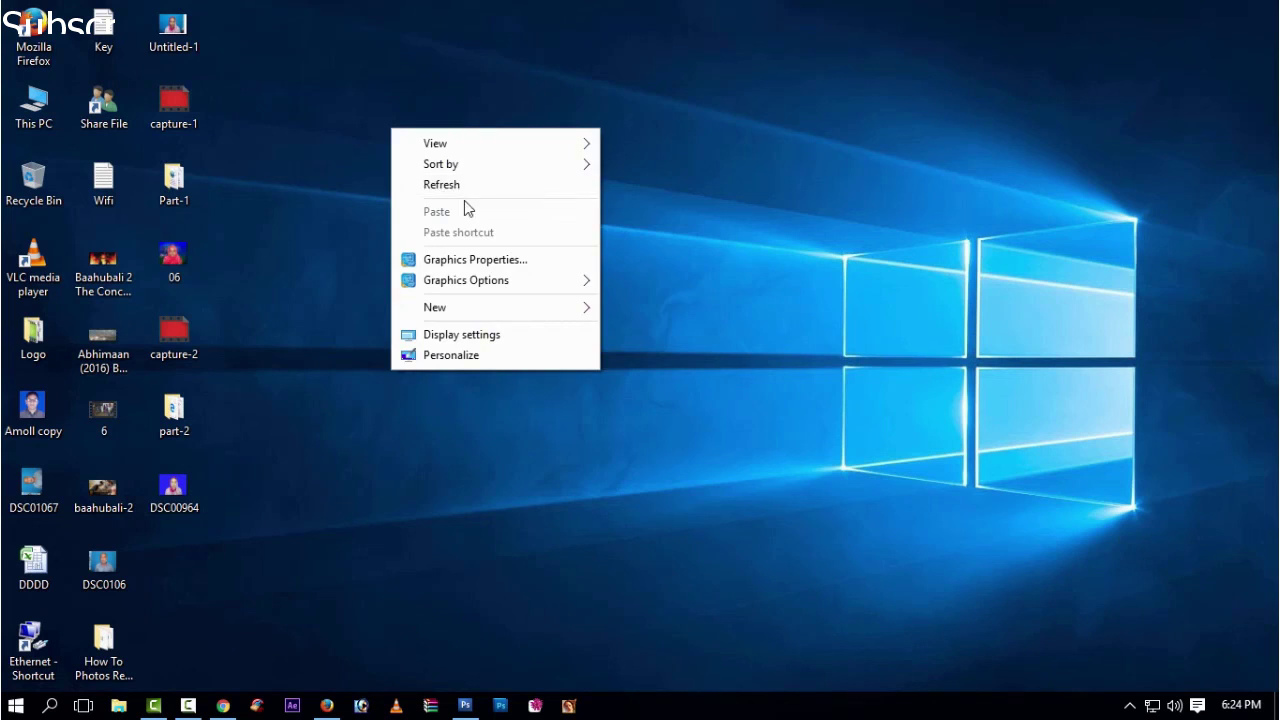
left_click(350, 250)
right_click(314, 262)
left_click(365, 311)
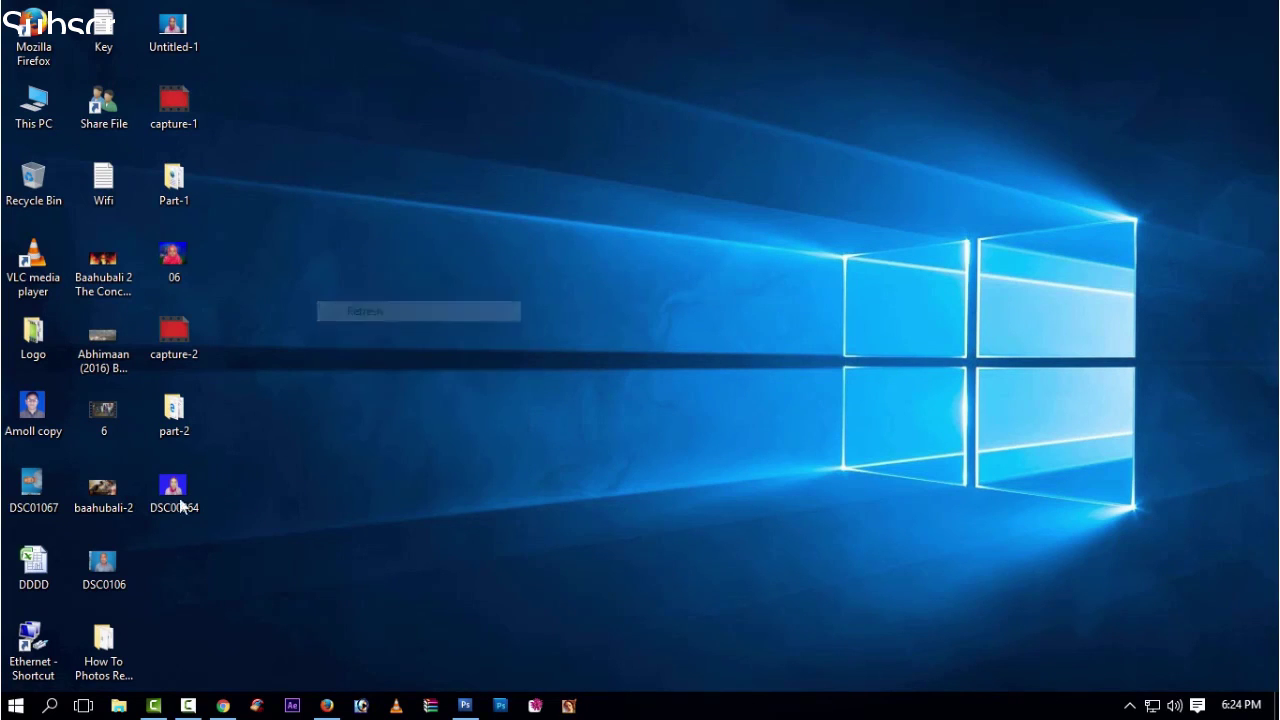
double_click(174, 490)
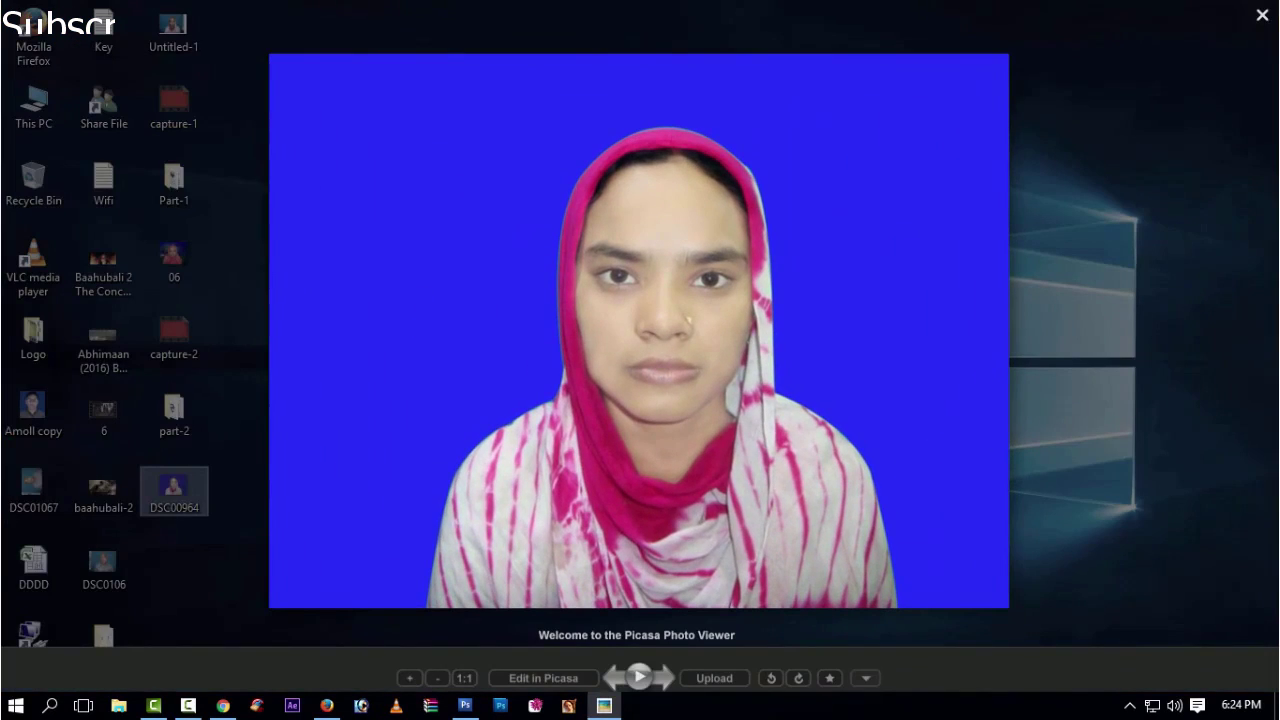
left_click(1263, 18)
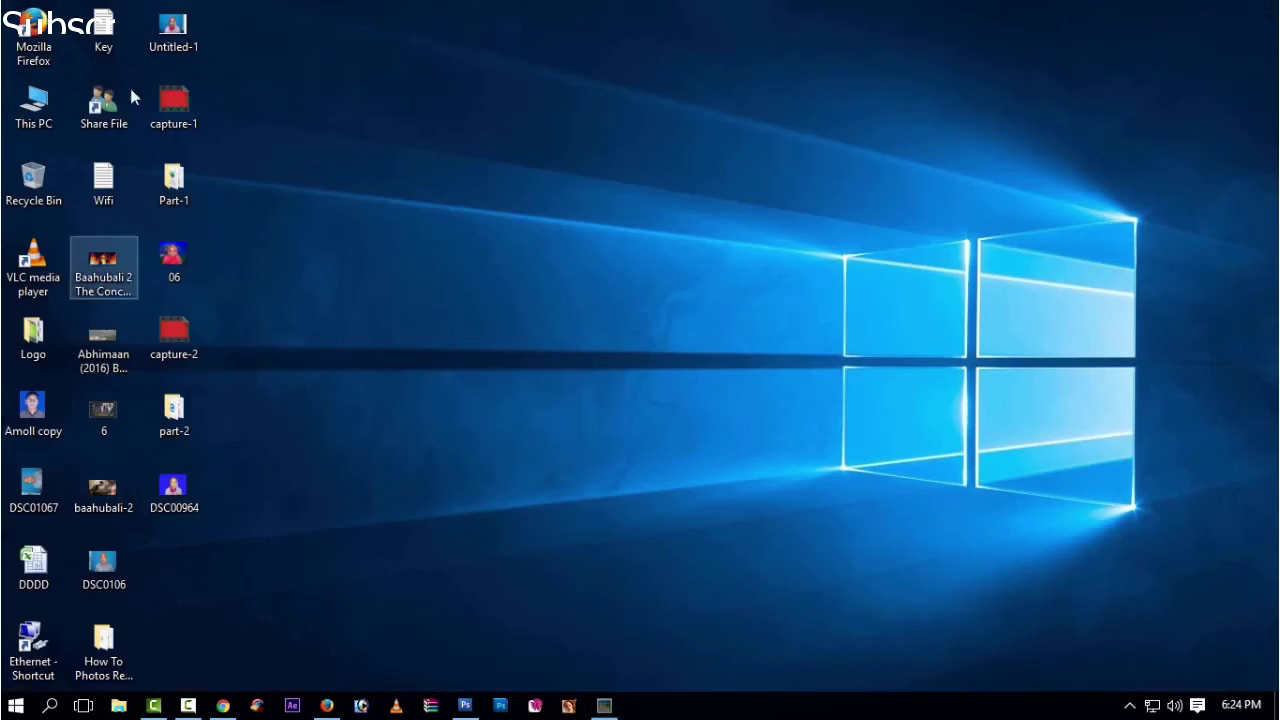
right_click(397, 95)
left_click(500, 152)
right_click(283, 134)
left_click(366, 190)
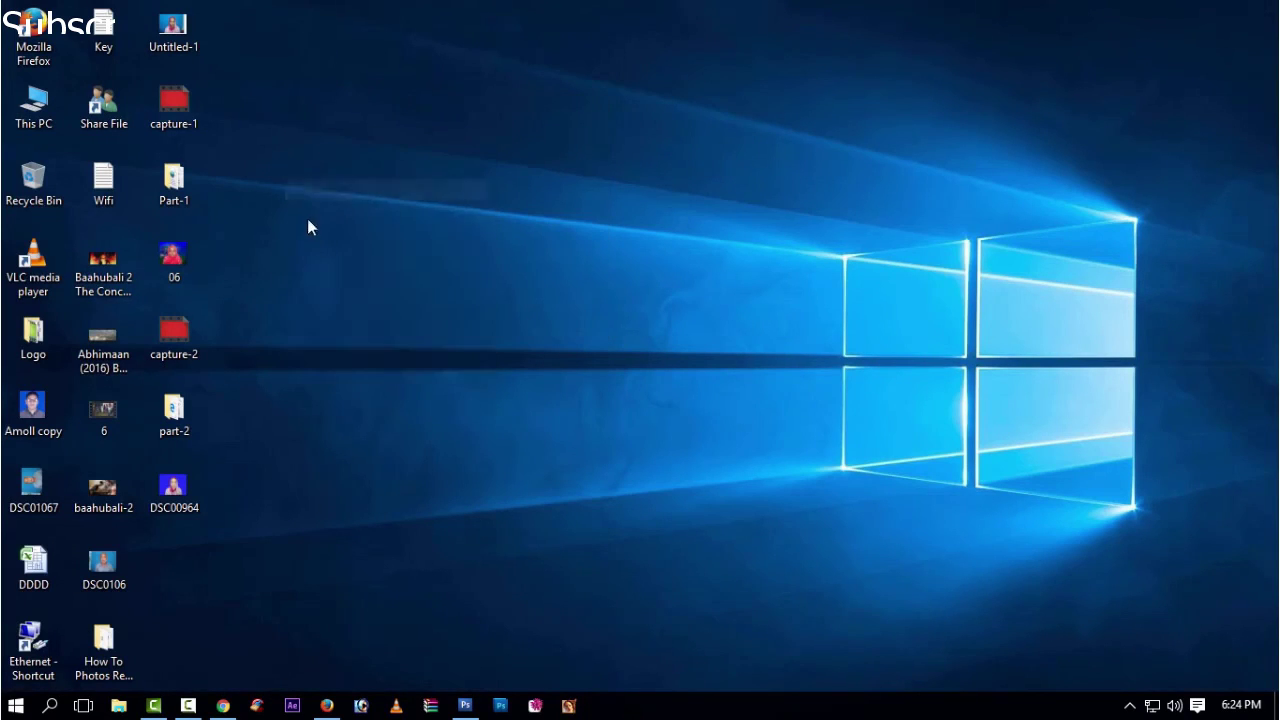
right_click(308, 220)
left_click(378, 278)
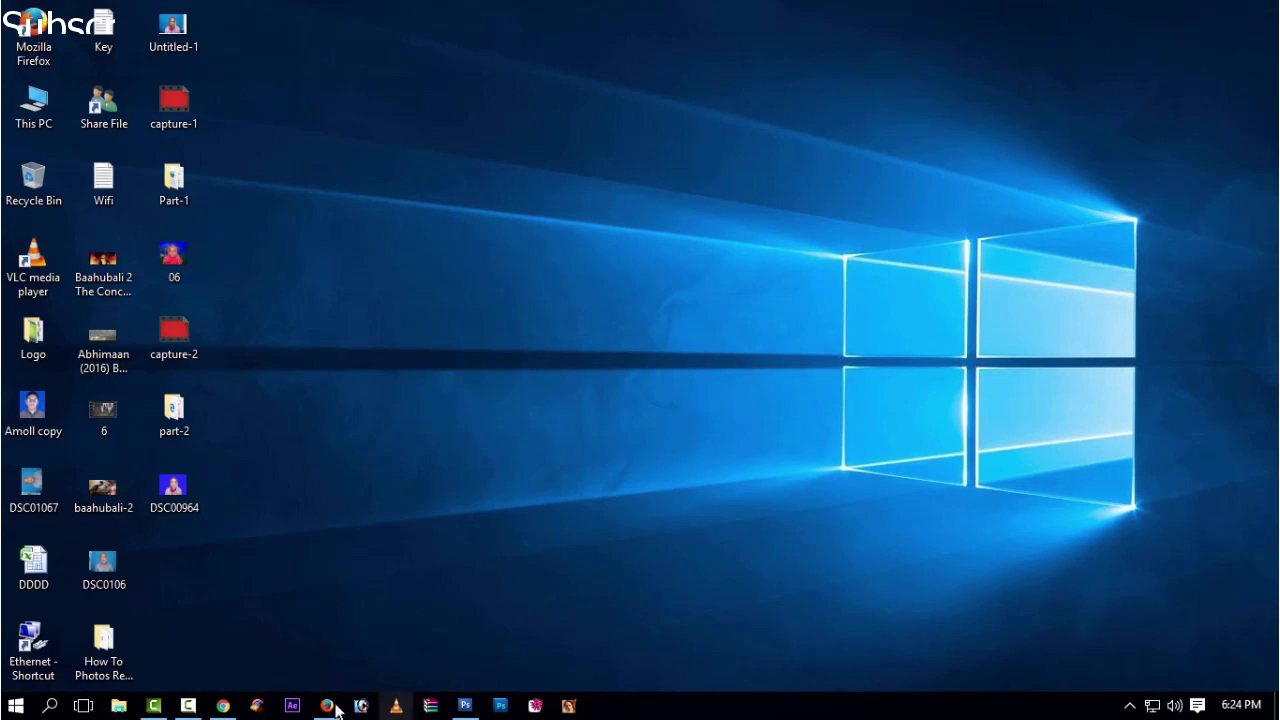
left_click(197, 712)
right_click(773, 345)
left_click(820, 401)
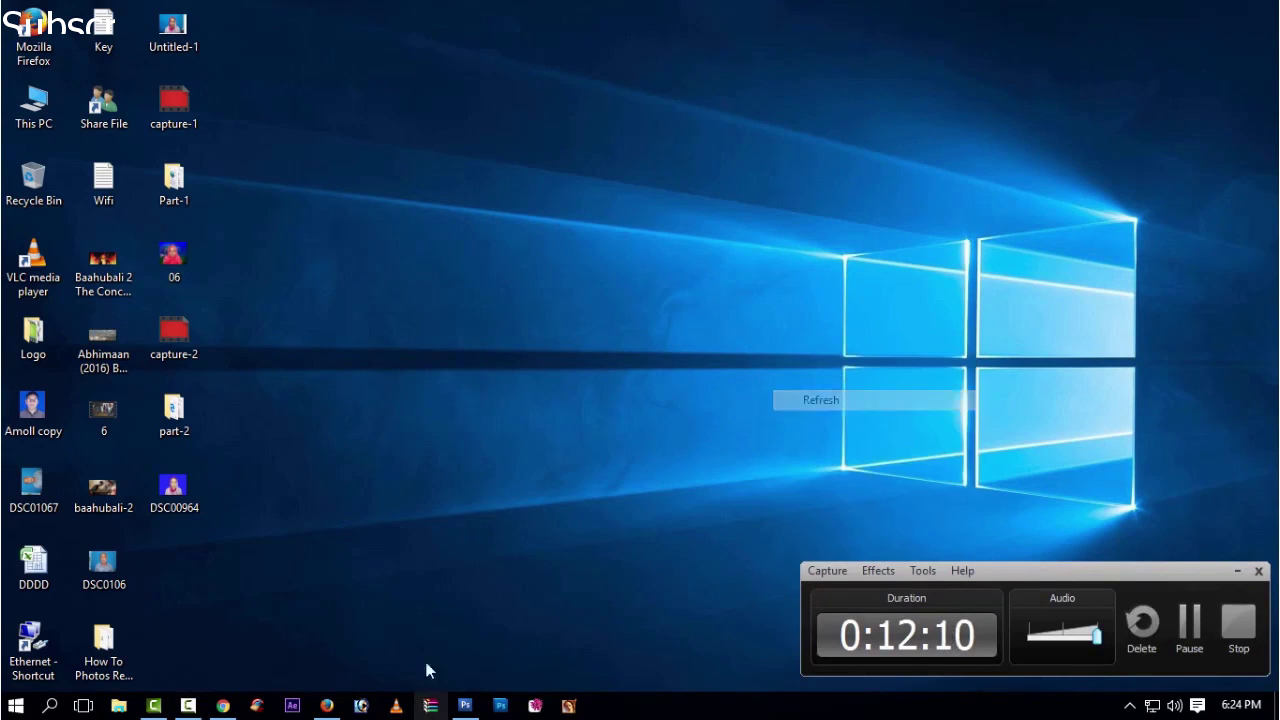
left_click(1230, 569)
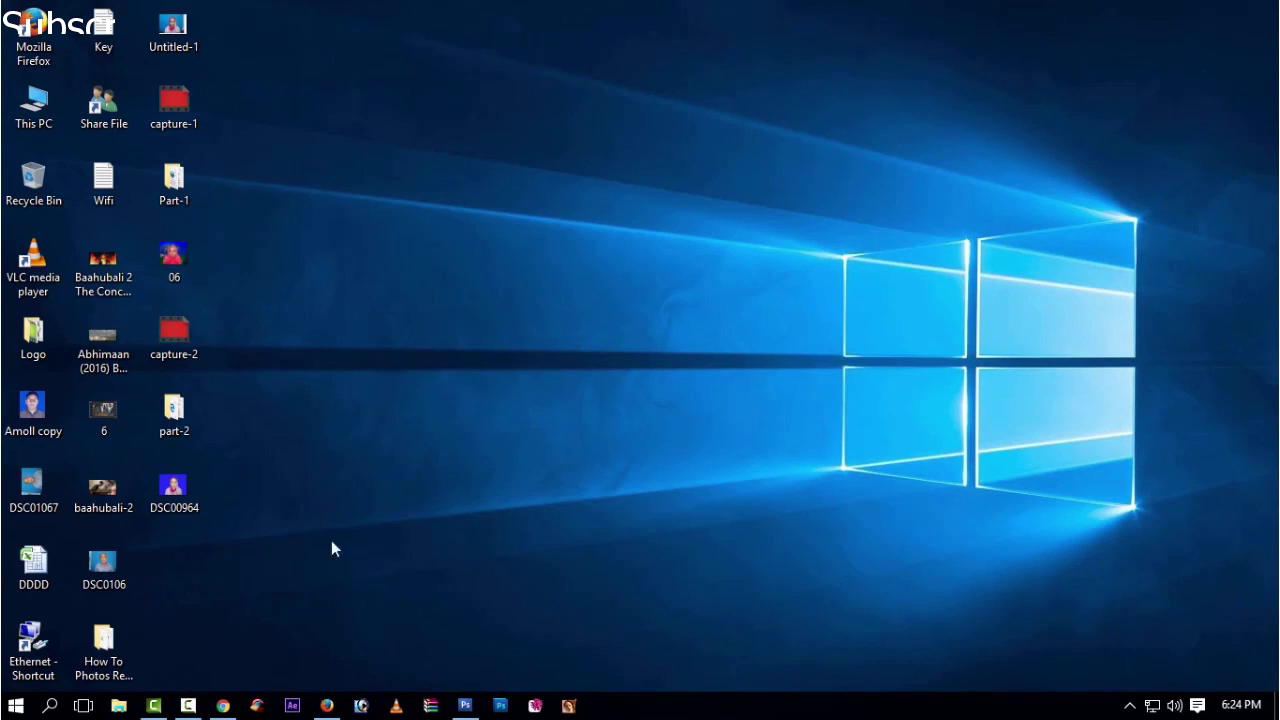
right_click(444, 262)
left_click(540, 320)
right_click(389, 164)
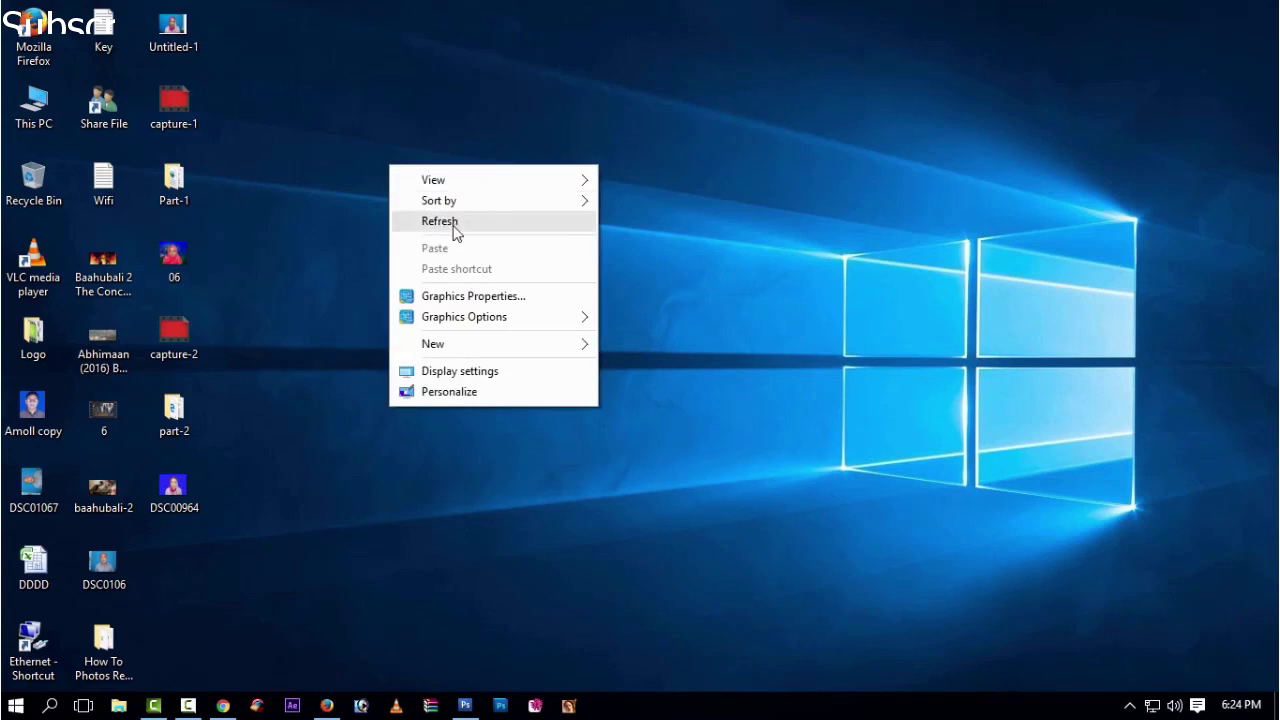
left_click(452, 222)
right_click(346, 123)
left_click(412, 180)
right_click(303, 105)
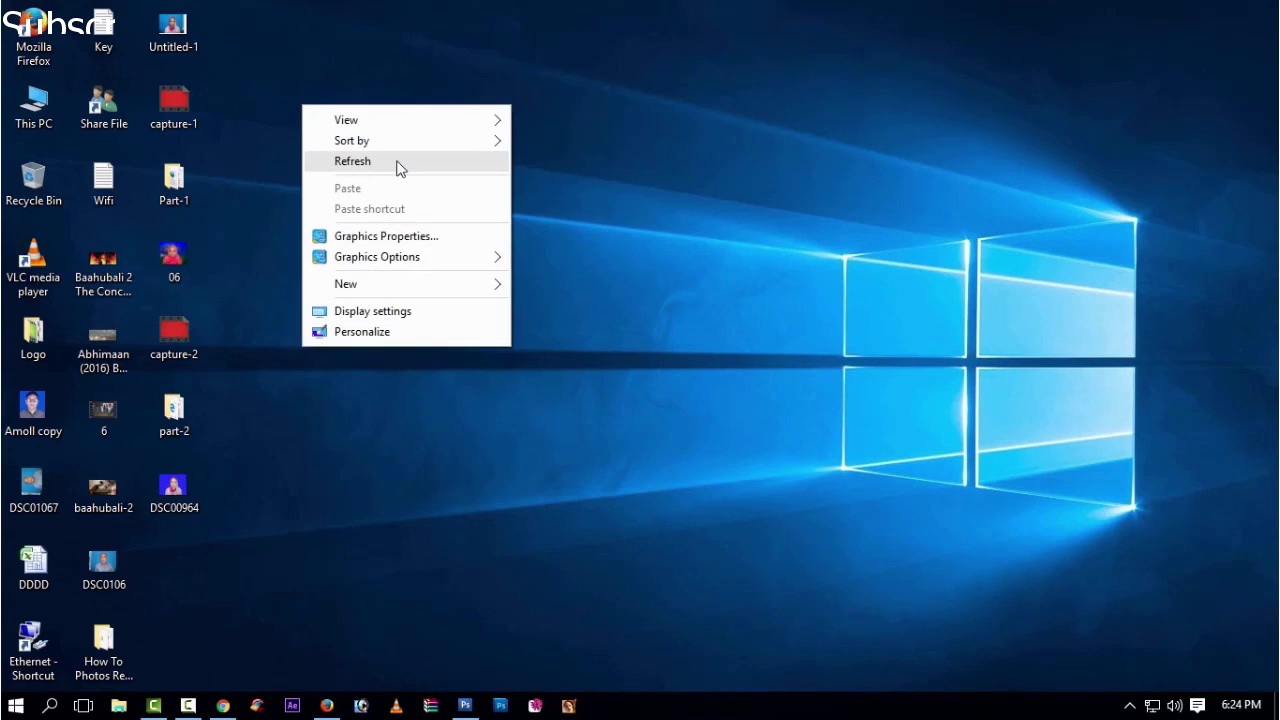
left_click(397, 162)
right_click(305, 71)
left_click(364, 130)
right_click(321, 73)
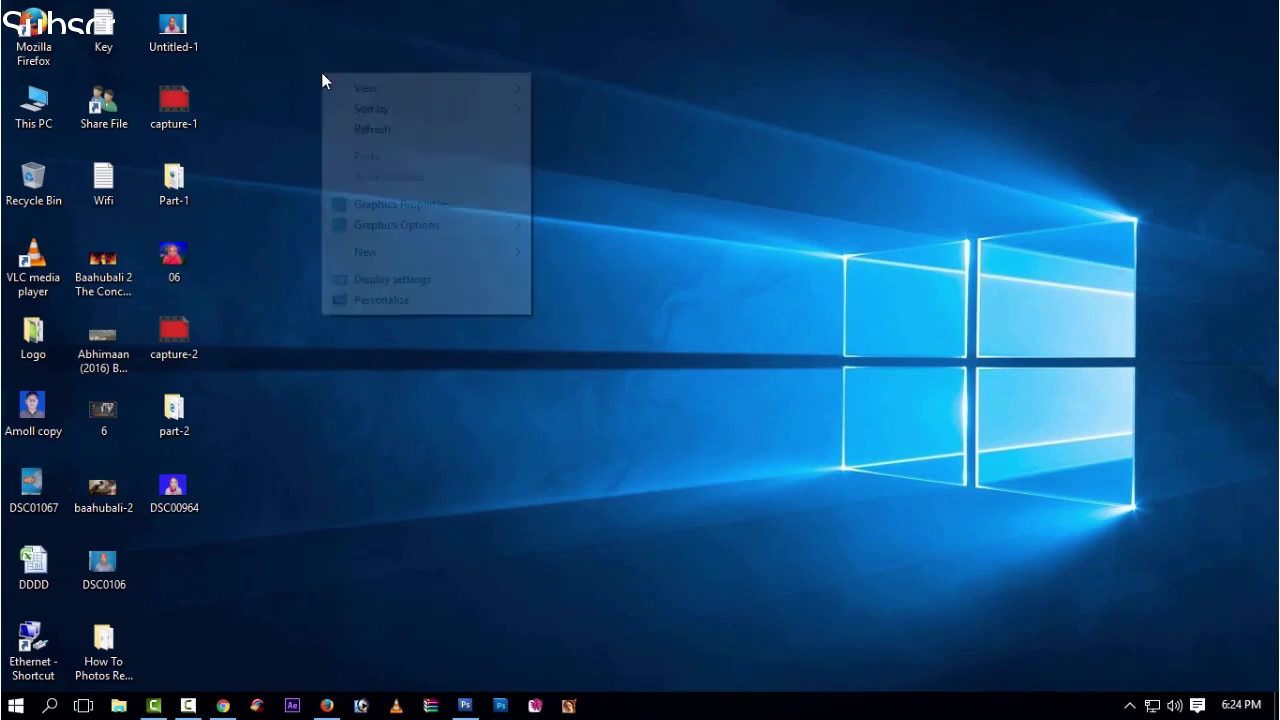
left_click(394, 147)
right_click(343, 85)
left_click(414, 147)
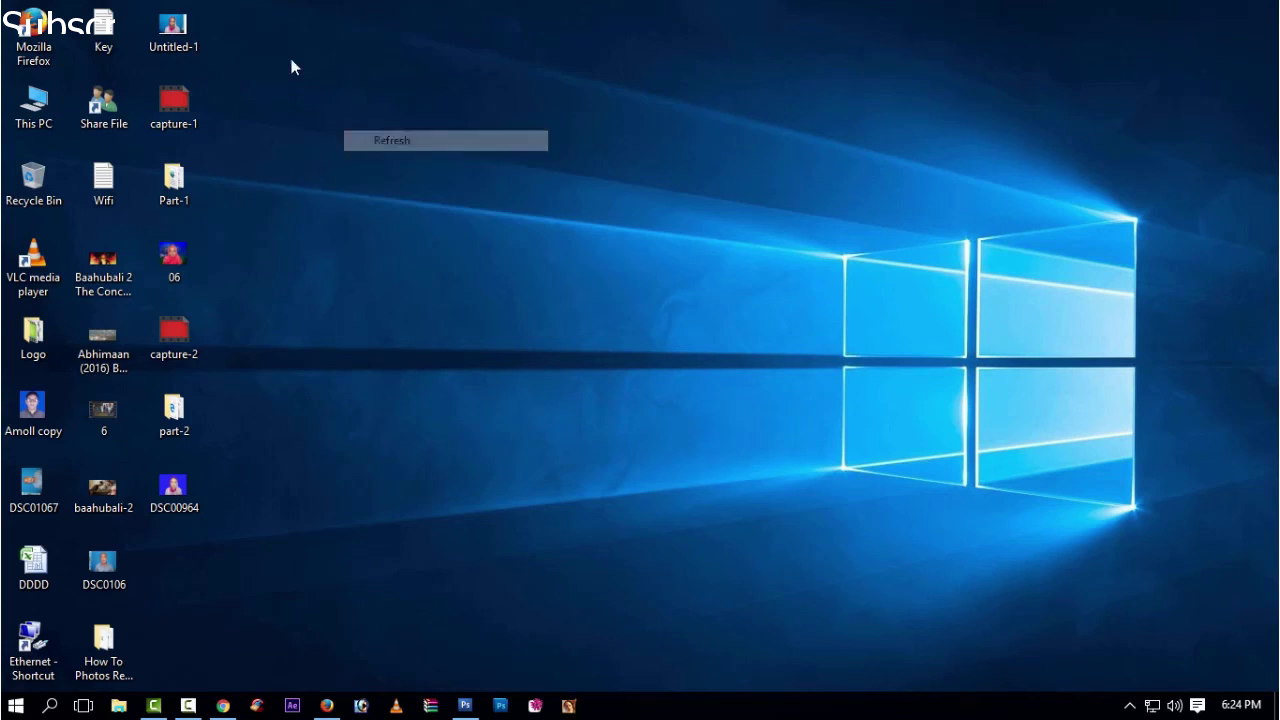
right_click(323, 45)
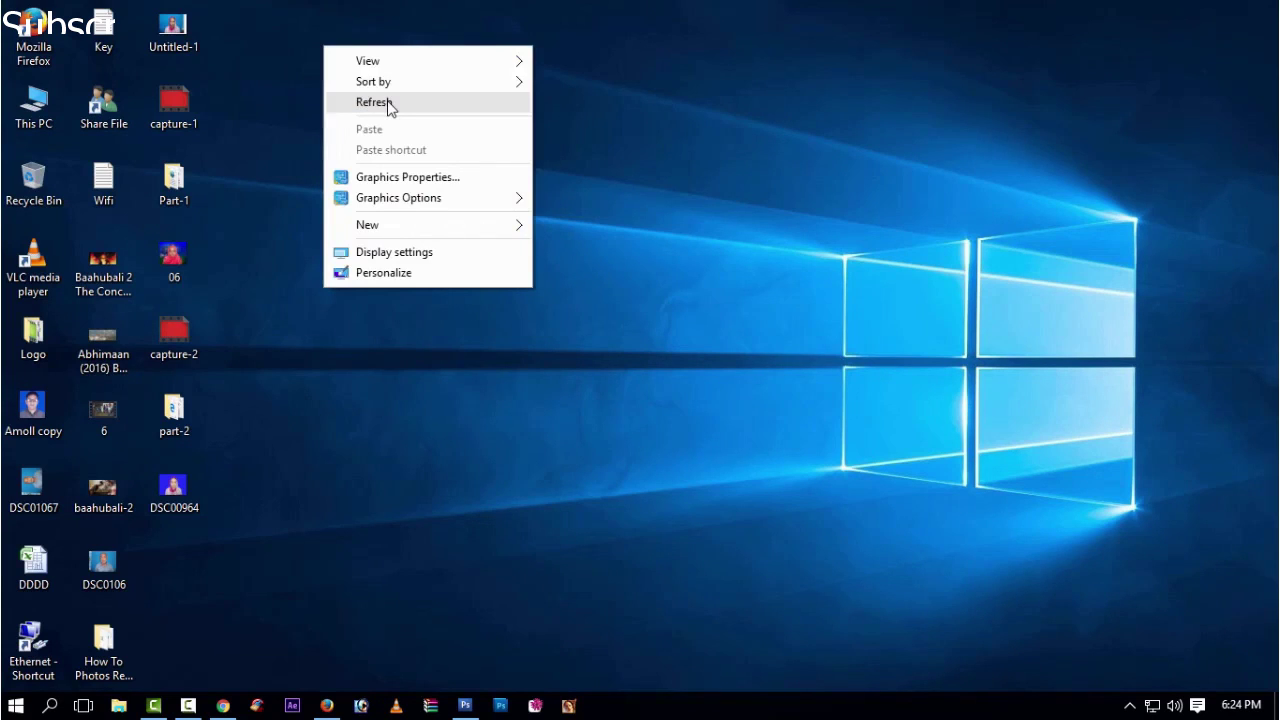
right_click(601, 91)
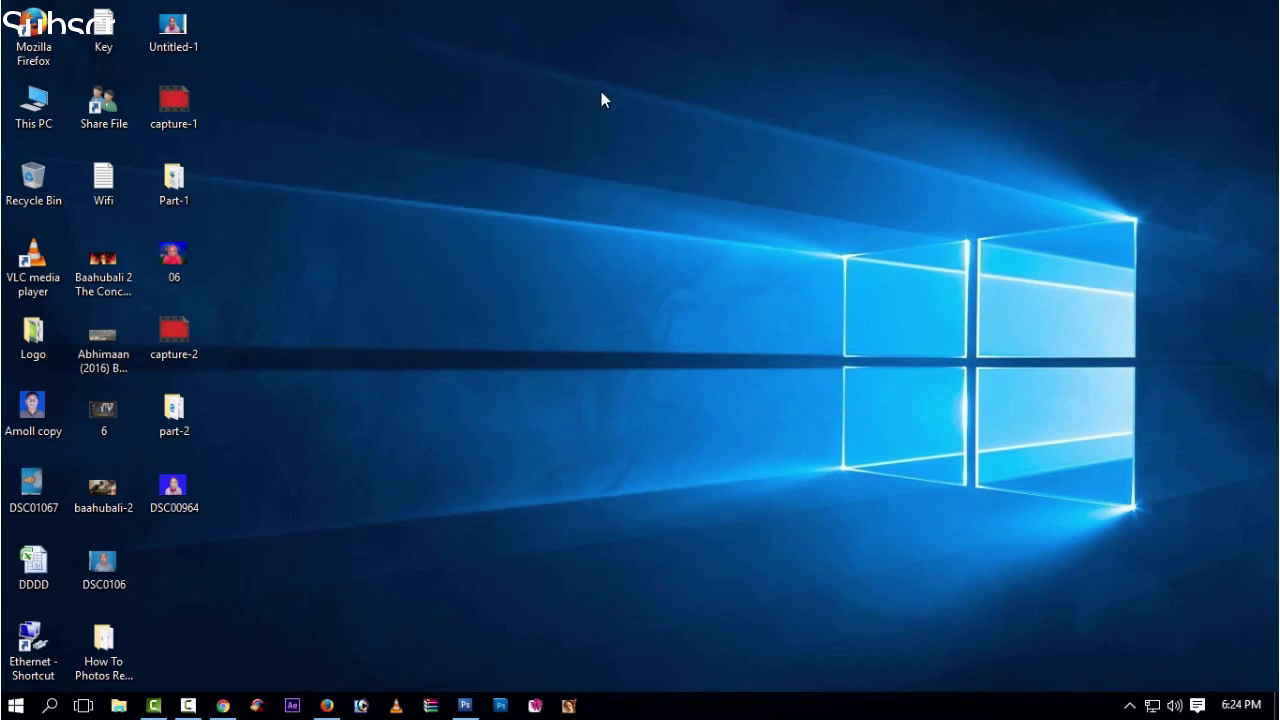
left_click(673, 150)
right_click(394, 55)
left_click(477, 122)
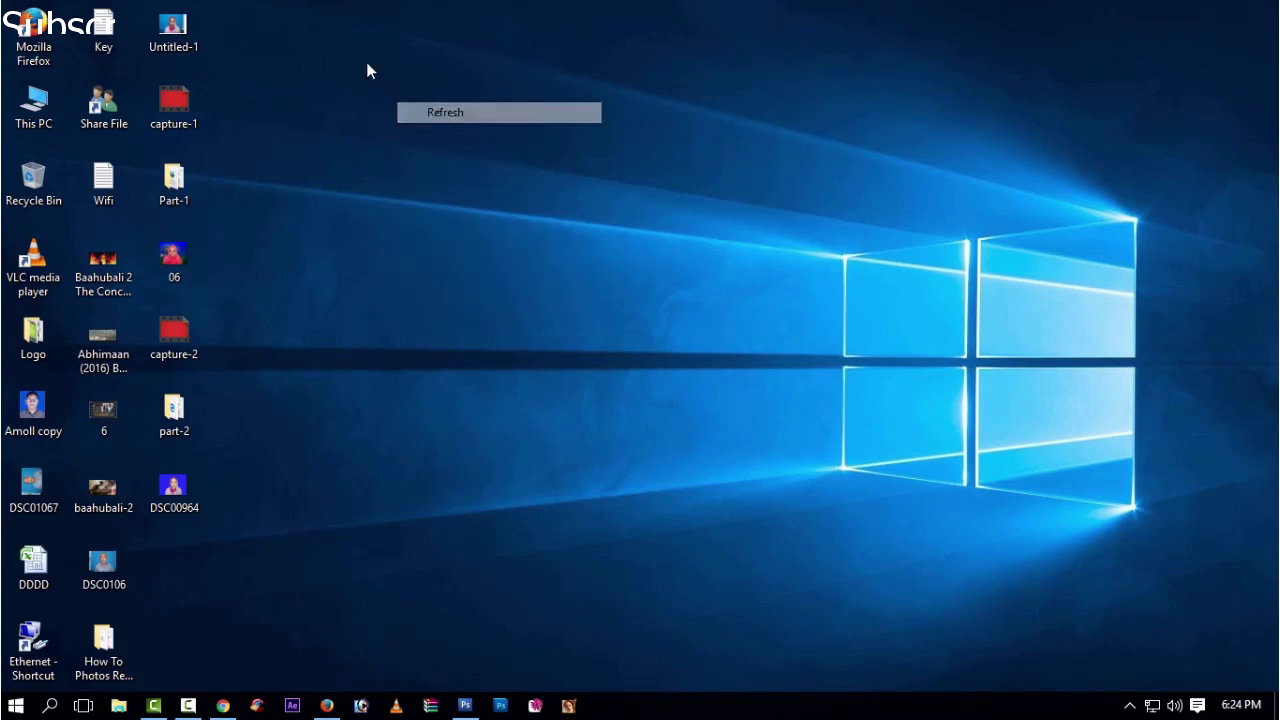
right_click(360, 57)
left_click(447, 114)
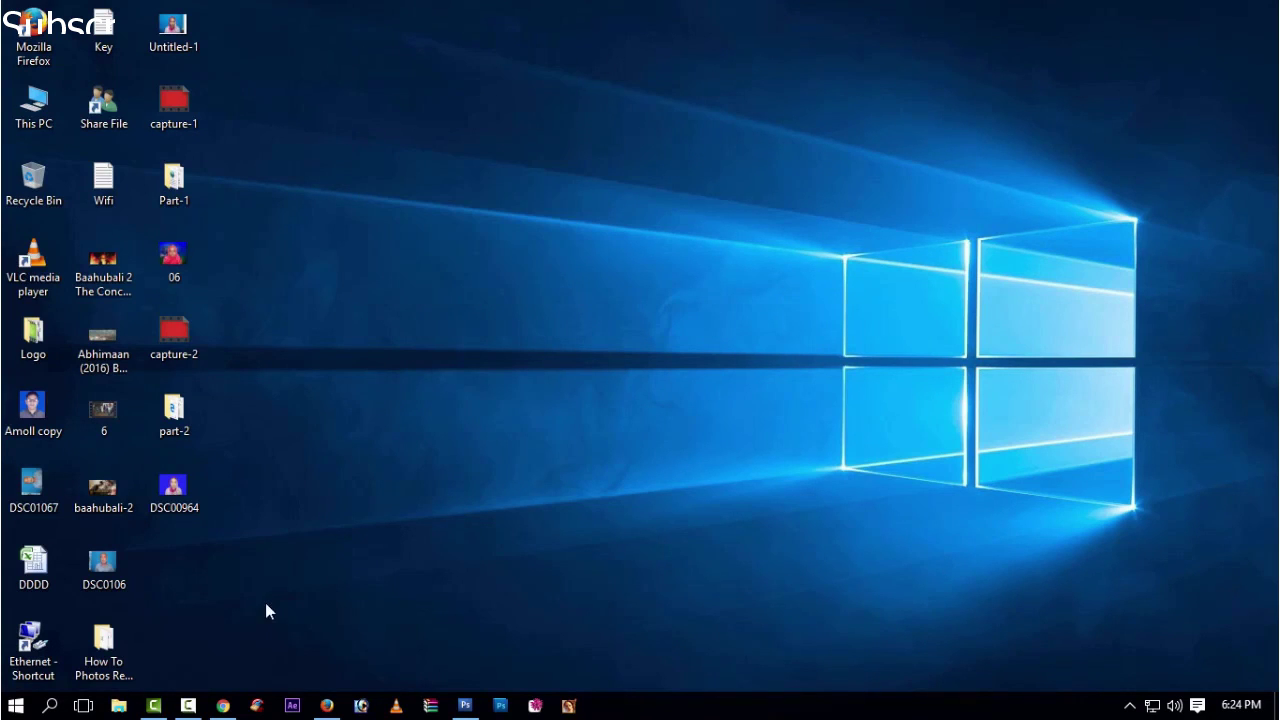